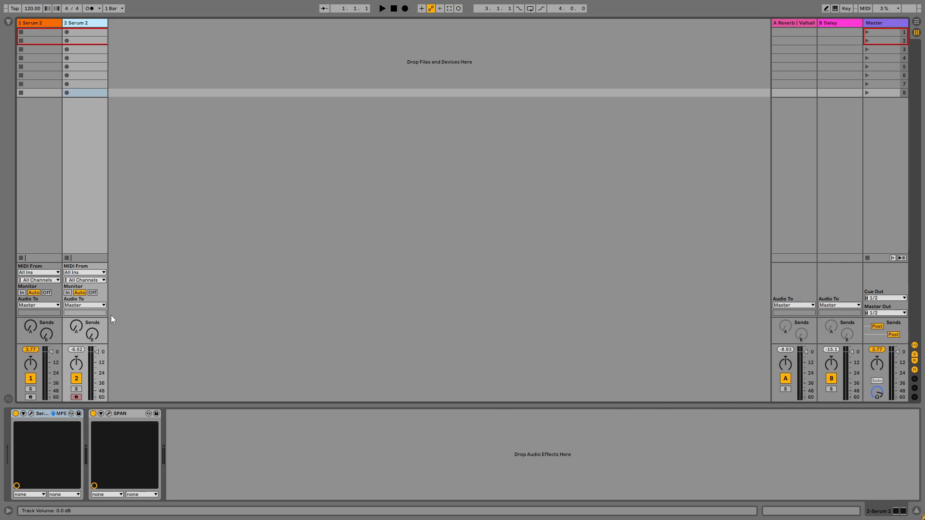
Step: Open the Serum 2 and SPAN plug-in windows of track 2 and place them side by side
click(31, 413)
drag(451, 34, 298, 18)
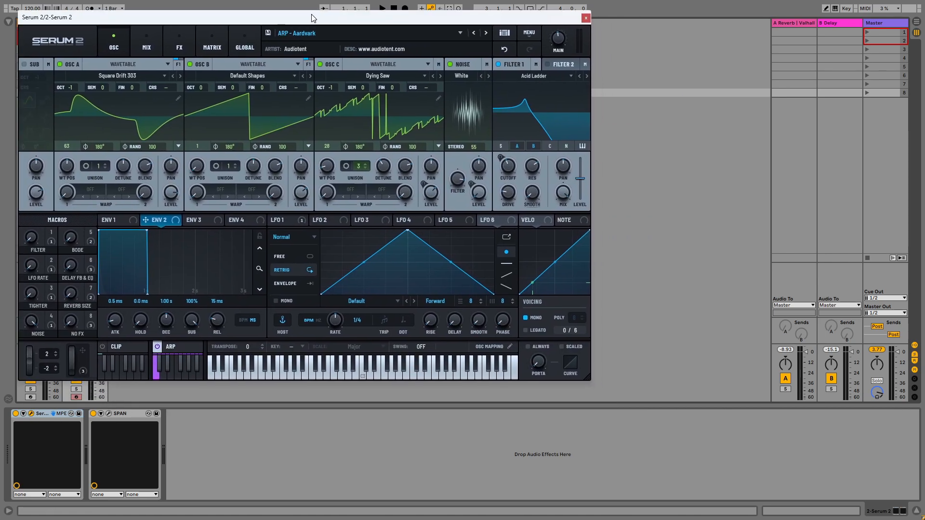
click(107, 414)
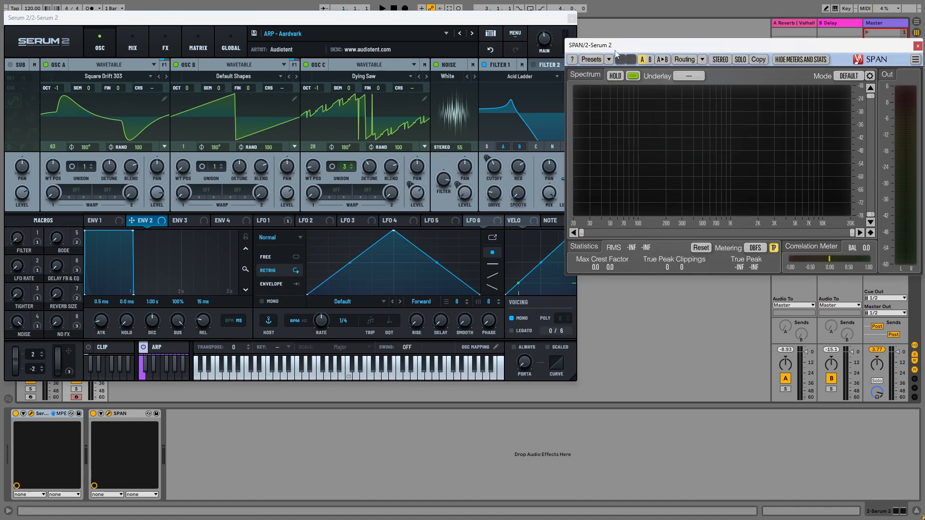
mouse_move(629, 41)
mouse_down()
mouse_move(659, 33)
mouse_move(639, 47)
mouse_up()
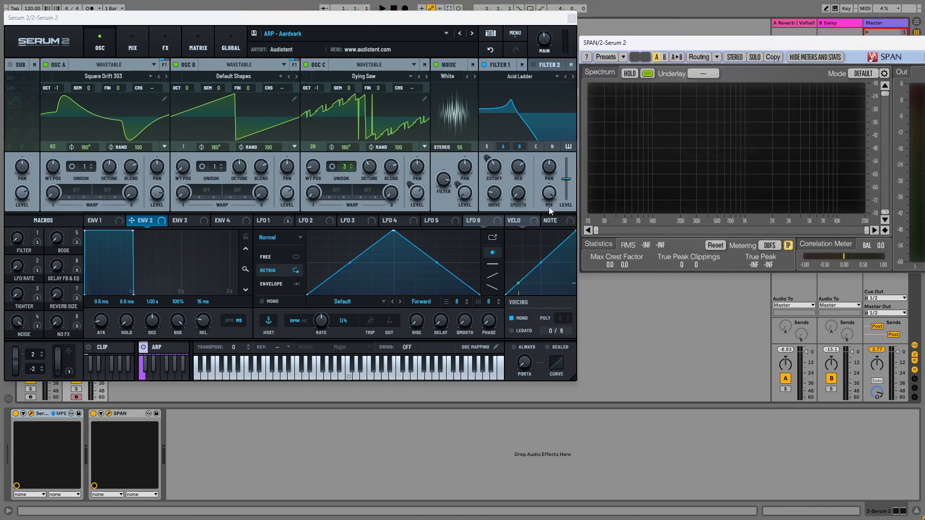
Step: Initialize the Serum 2 preset and load the Basic Shapes wavetable into oscillator A
click(515, 33)
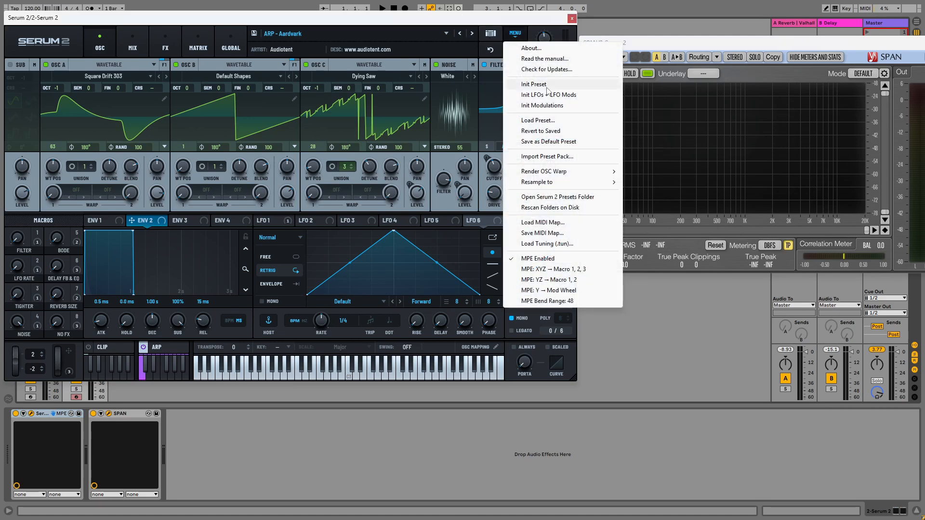
click(525, 85)
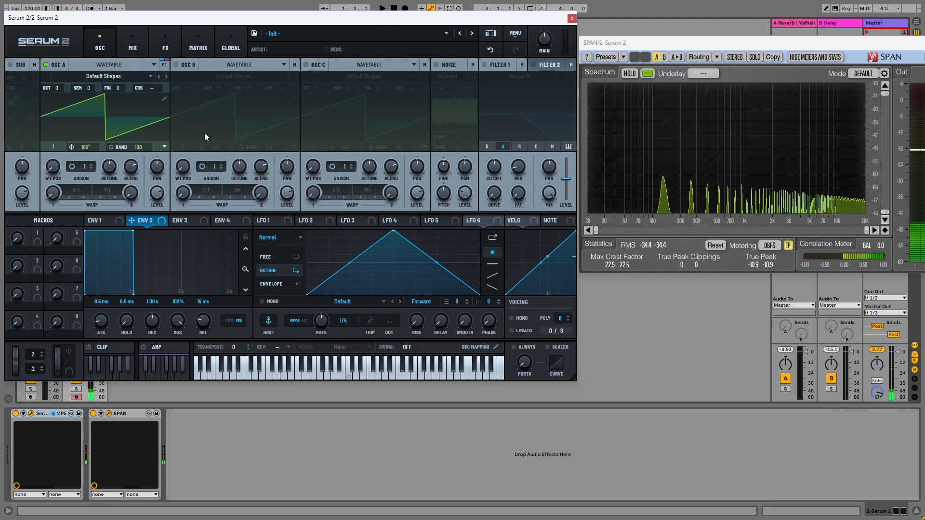
click(99, 76)
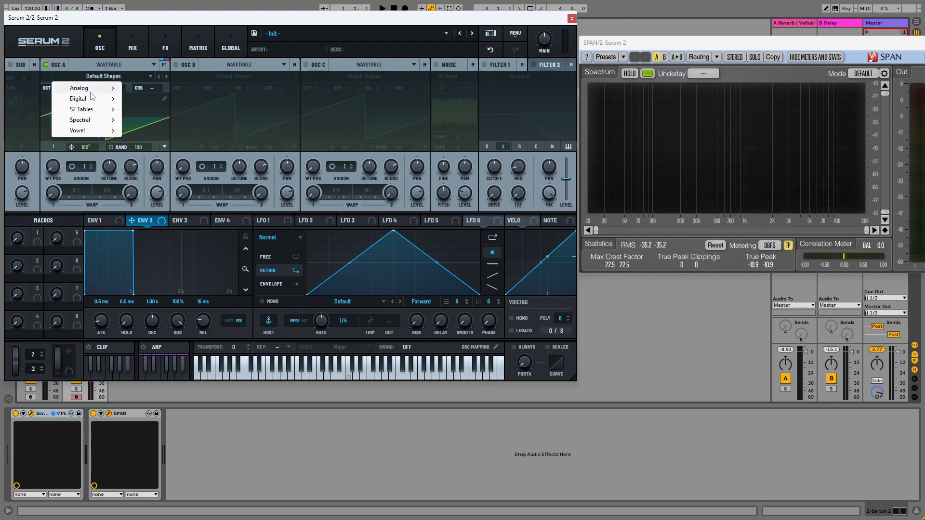
mouse_move(90, 89)
click(149, 135)
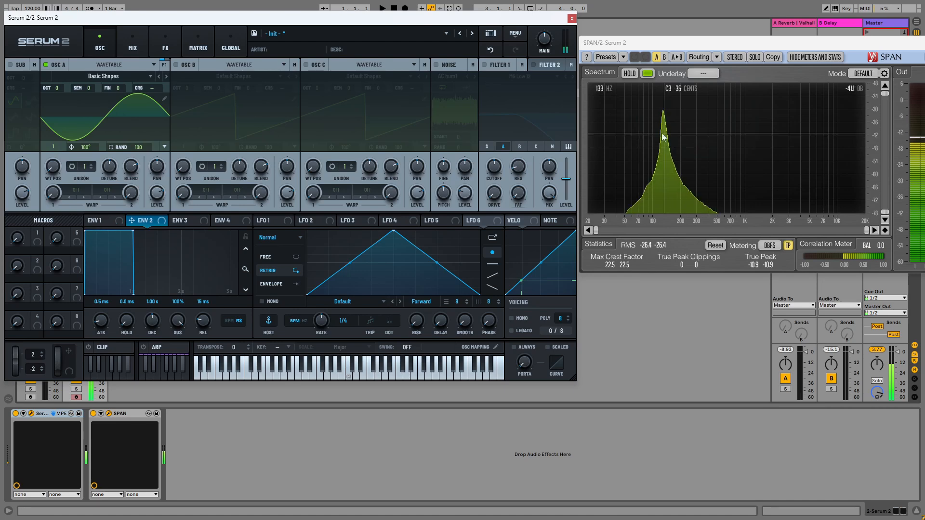
Step: Set oscillator A's wavetable position to 2 and inspect that saw frame's harmonics in the wavetable editor
drag(52, 166, 98, 141)
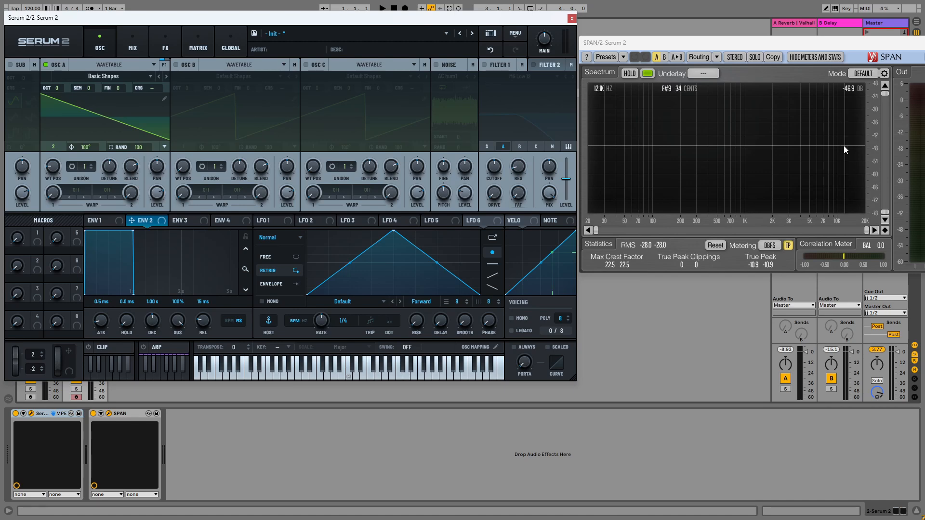
key(a)
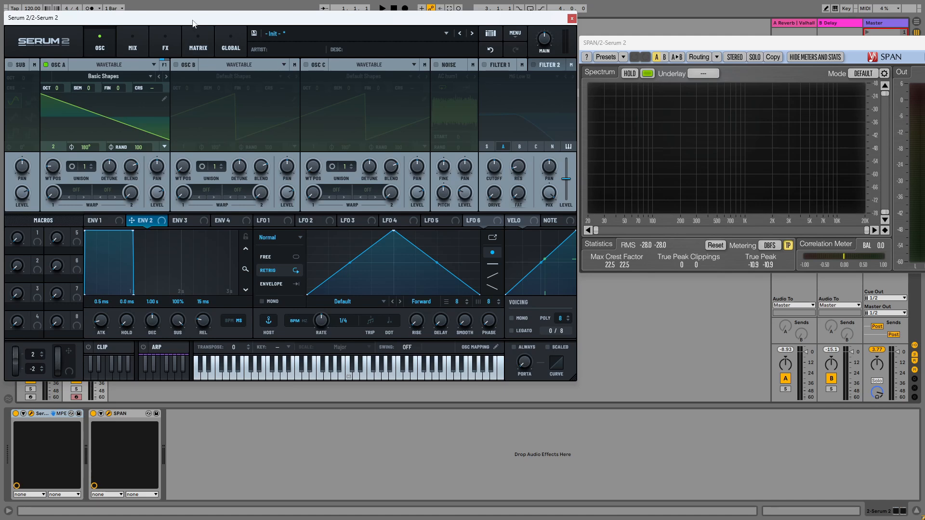
drag(193, 23, 373, 72)
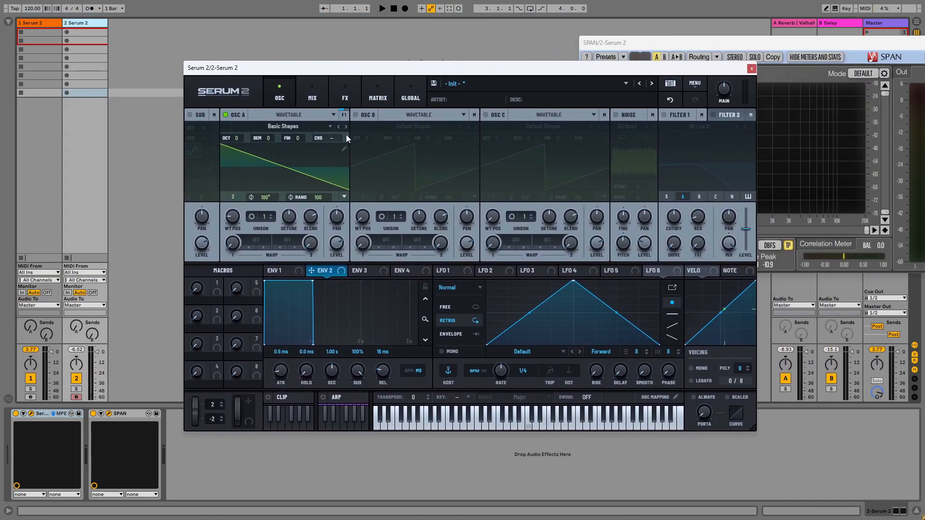
click(343, 150)
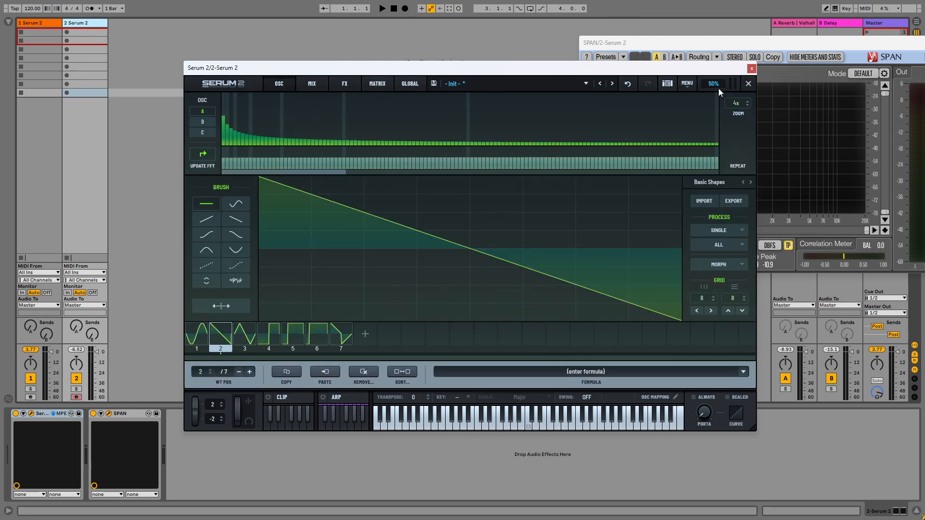
click(750, 84)
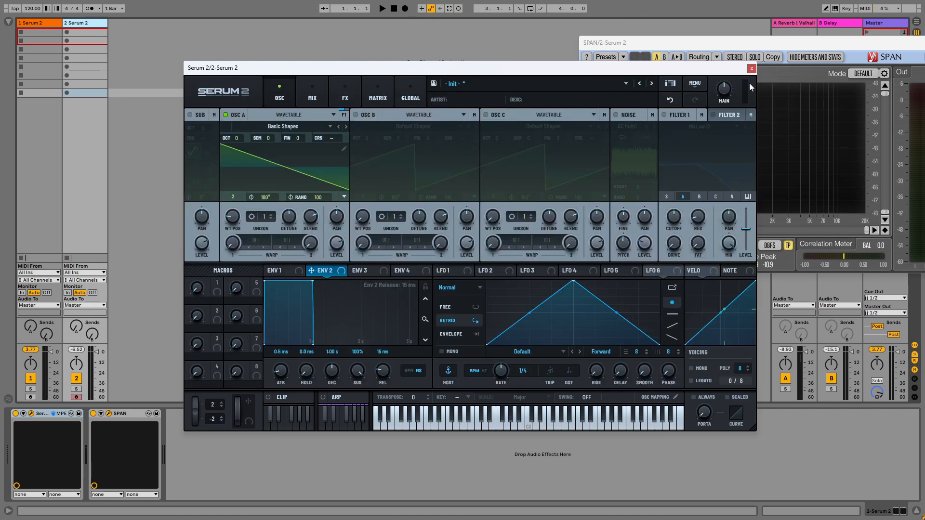
click(341, 151)
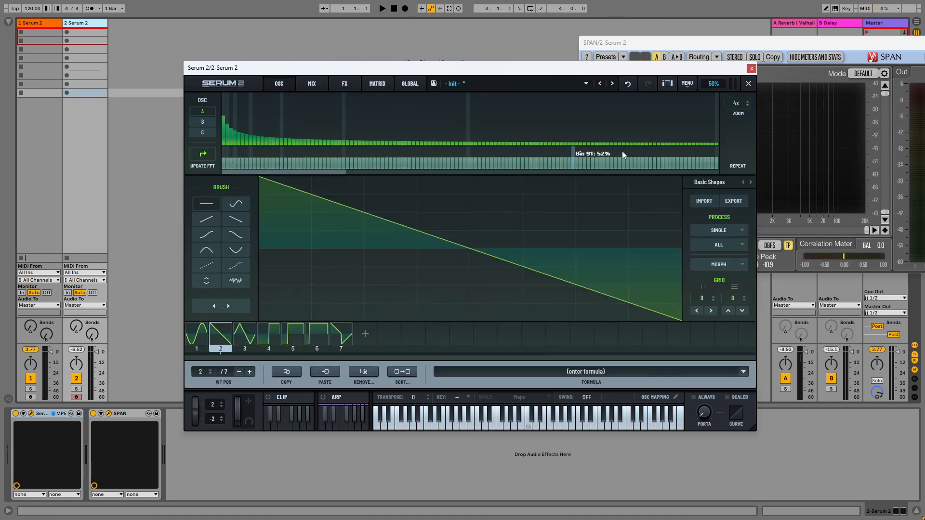
click(748, 85)
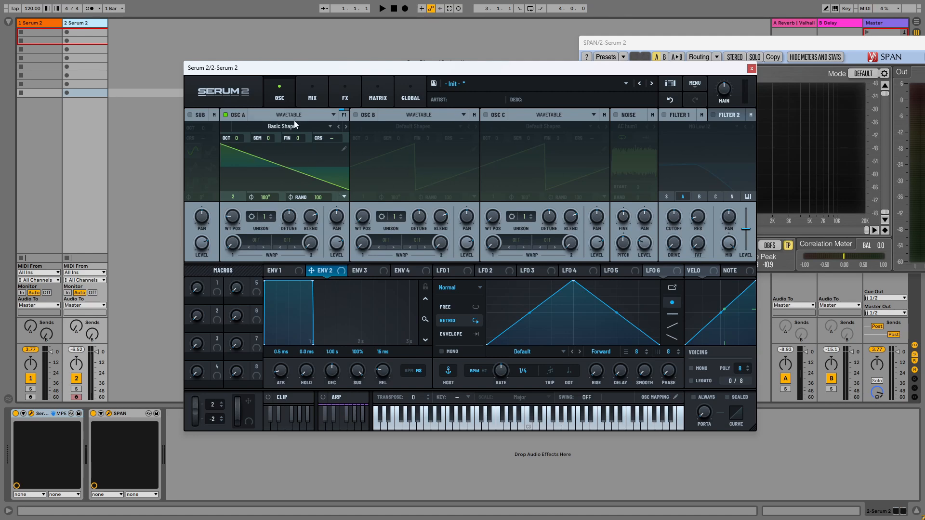
Step: Load the Basic_McB wavetable into oscillator A and lower its position to a sawtooth-like frame
click(347, 127)
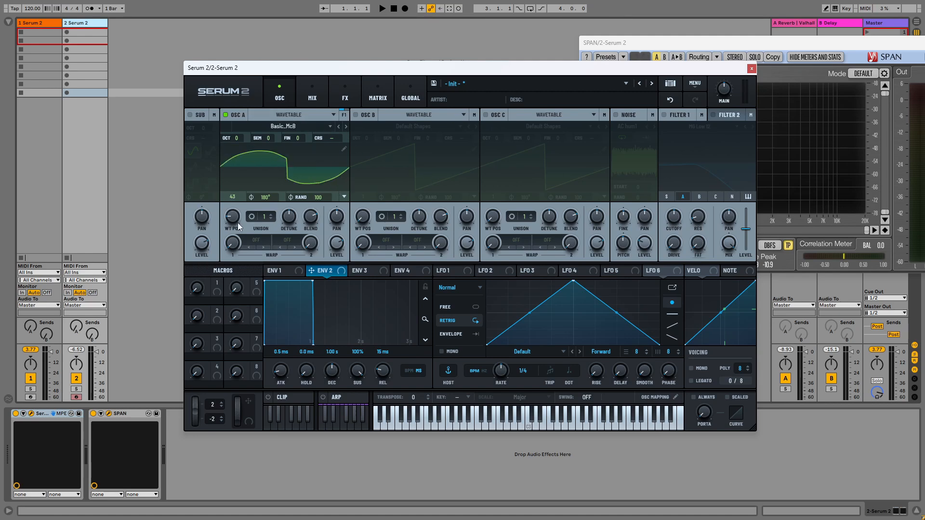
drag(236, 224, 254, 236)
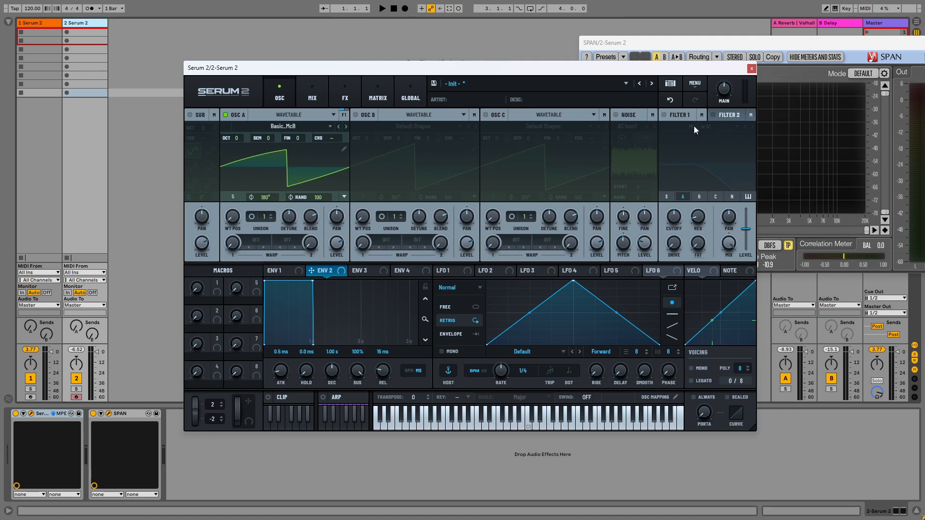
Step: Enable Filter 1 with MG Low 12 and raise its cutoff until the filter is almost fully open
click(665, 114)
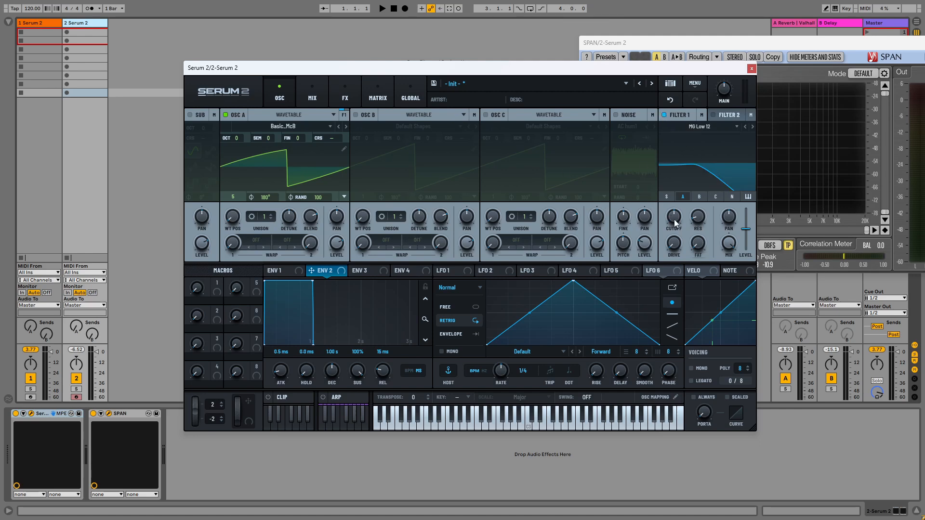
drag(675, 221, 686, 184)
drag(674, 218, 707, 175)
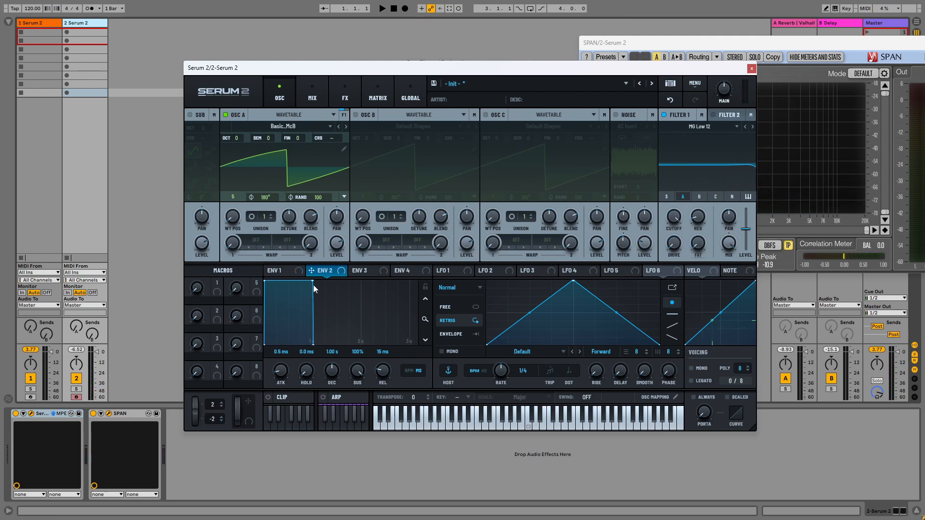
Step: Shape Env 1 into a pluck with about 588 ms decay, -24.0 dB sustain and 231 ms release
drag(314, 280, 288, 330)
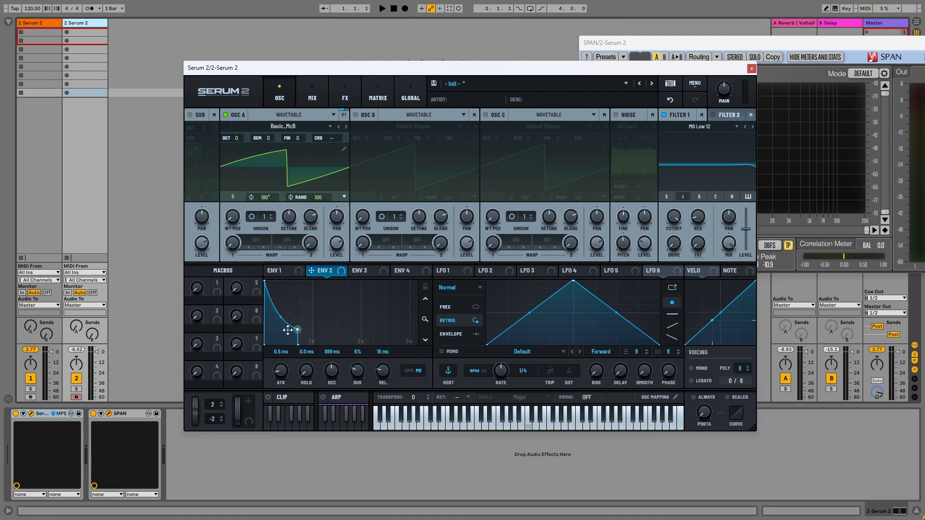
drag(391, 375, 391, 359)
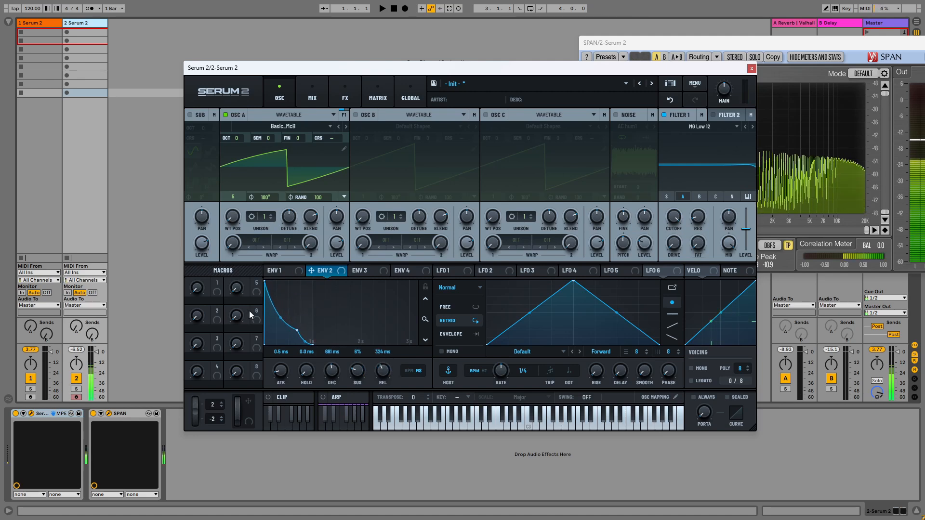
click(279, 271)
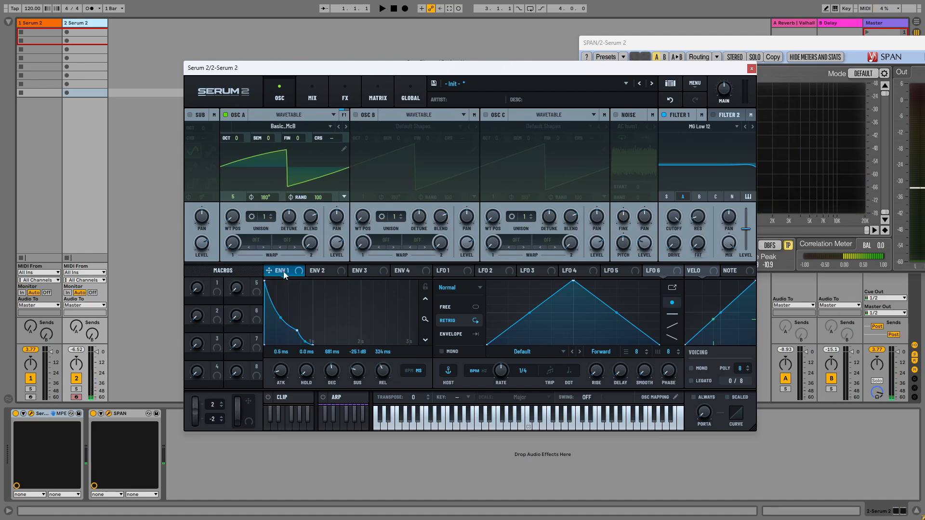
drag(296, 330, 292, 330)
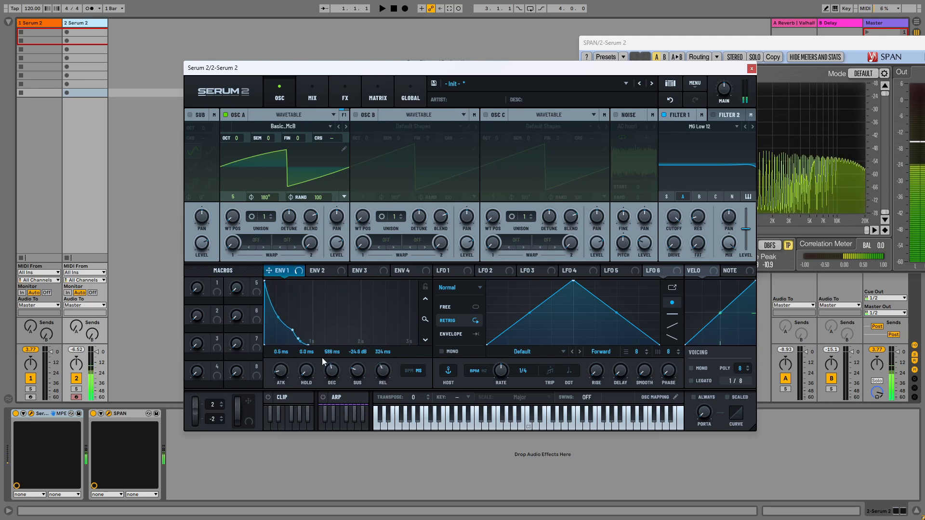
drag(384, 374, 384, 381)
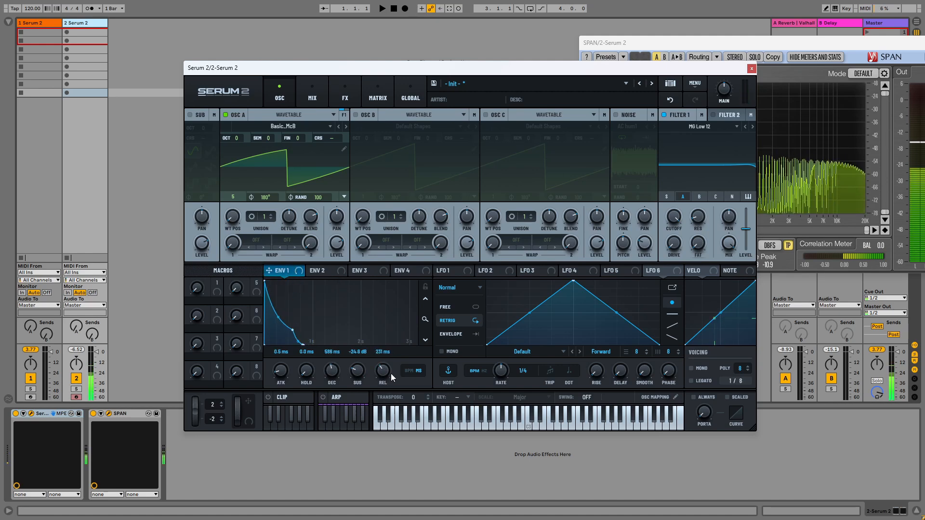
Step: Modulate Filter 1's cutoff with Env 2 at 519 ms decay and no sustain, and set oscillator A's wavetable position to 58
drag(311, 271, 671, 190)
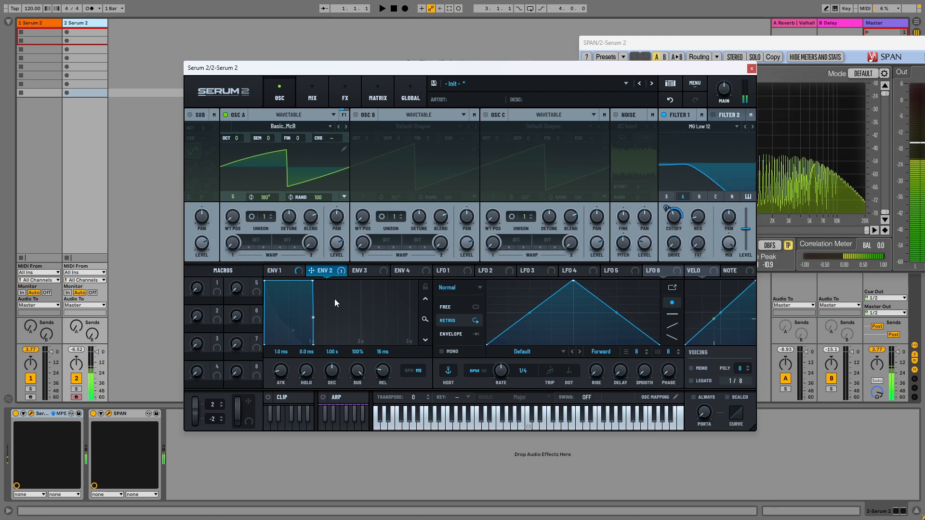
drag(313, 281, 271, 351)
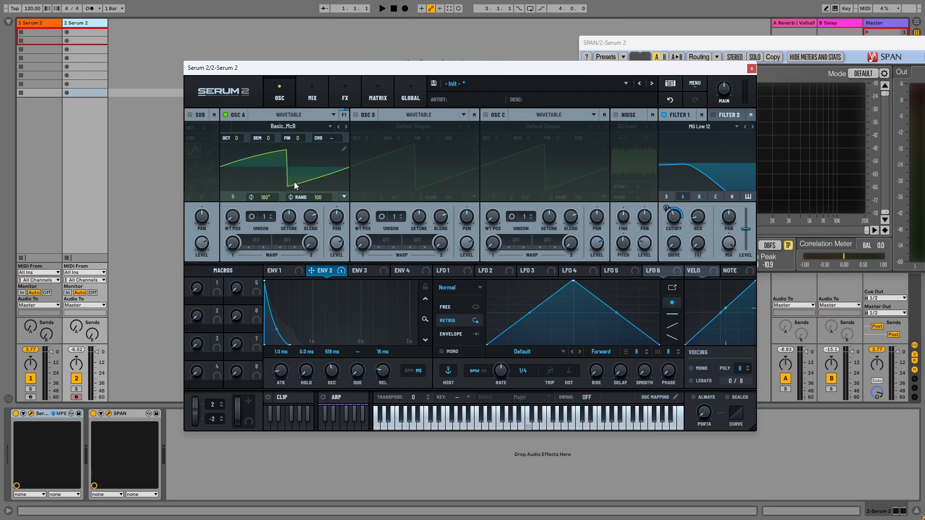
drag(233, 219, 241, 199)
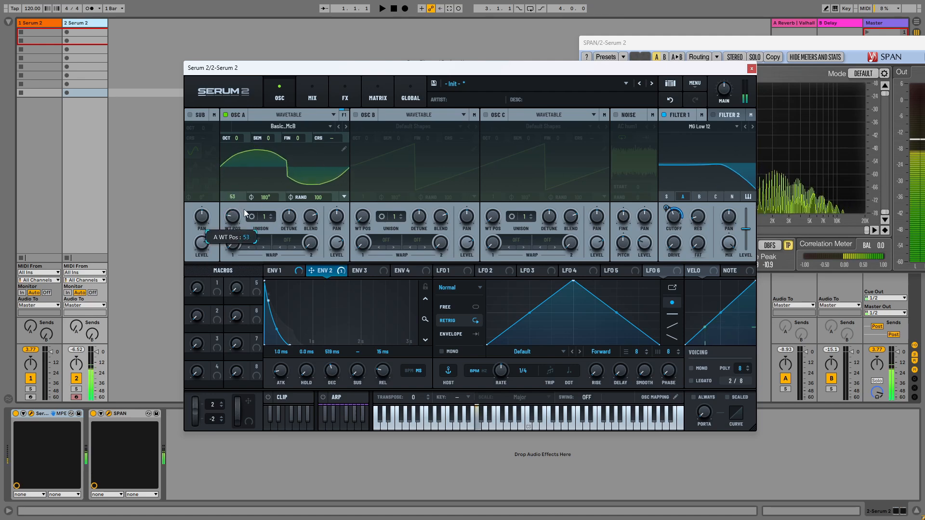
Step: Route oscillators A and B through Filter 1, and enable oscillator B with the Creeper [SN] wavetable
click(699, 196)
click(683, 197)
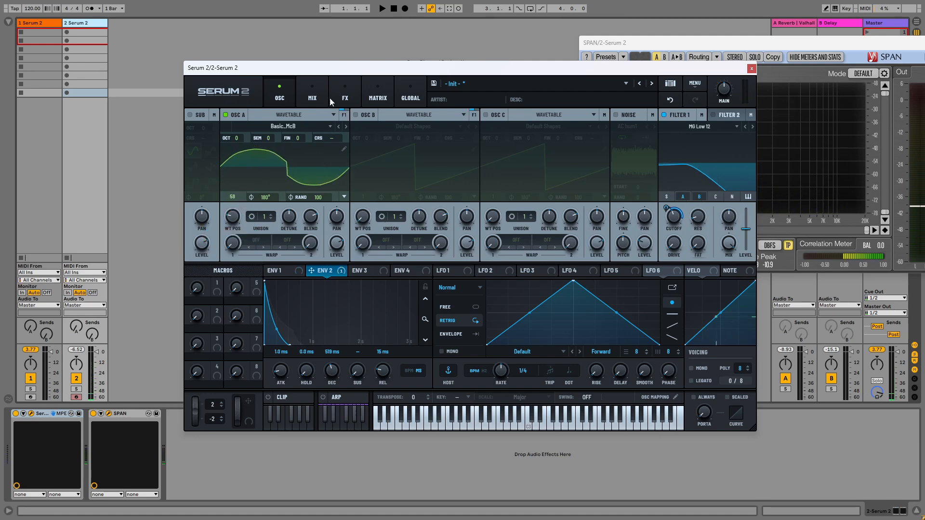
click(356, 115)
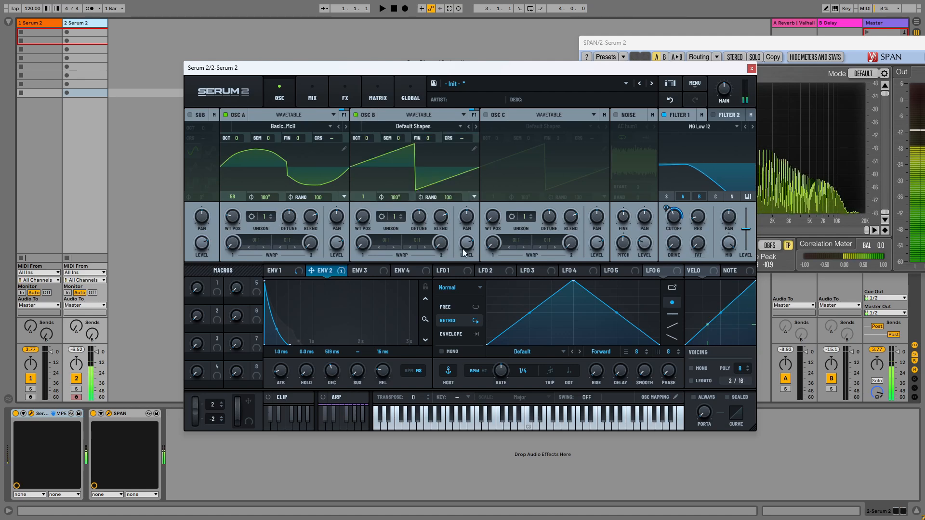
click(476, 127)
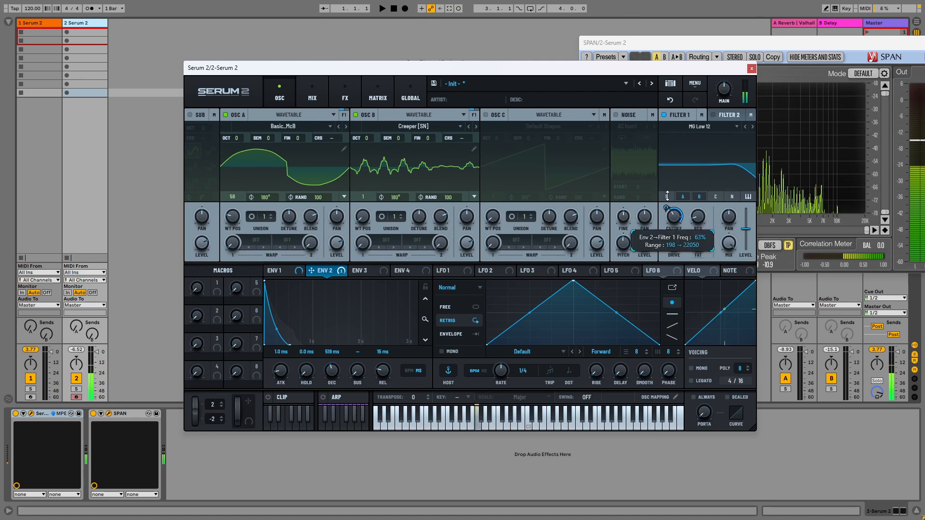
click(298, 274)
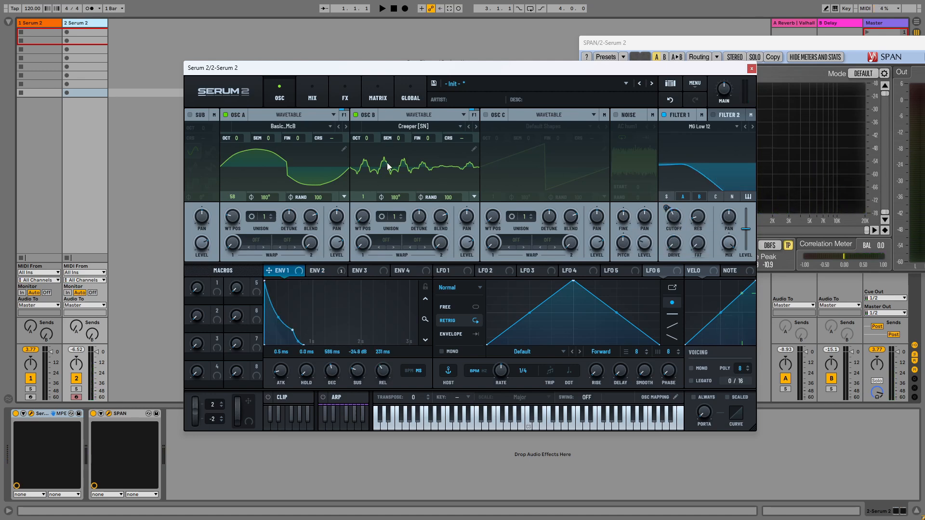
Step: Reset Serum 2 to the init preset and open oscillator A's wavetable editor
click(696, 86)
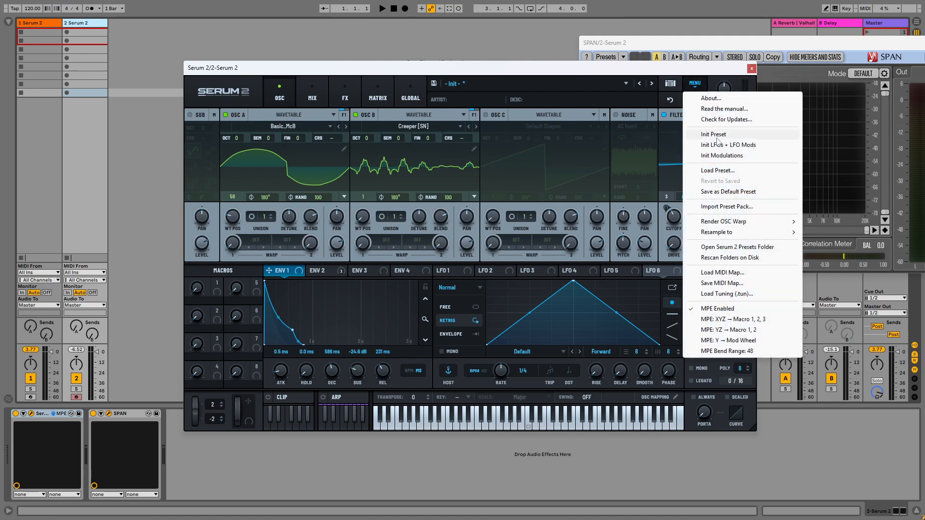
click(723, 134)
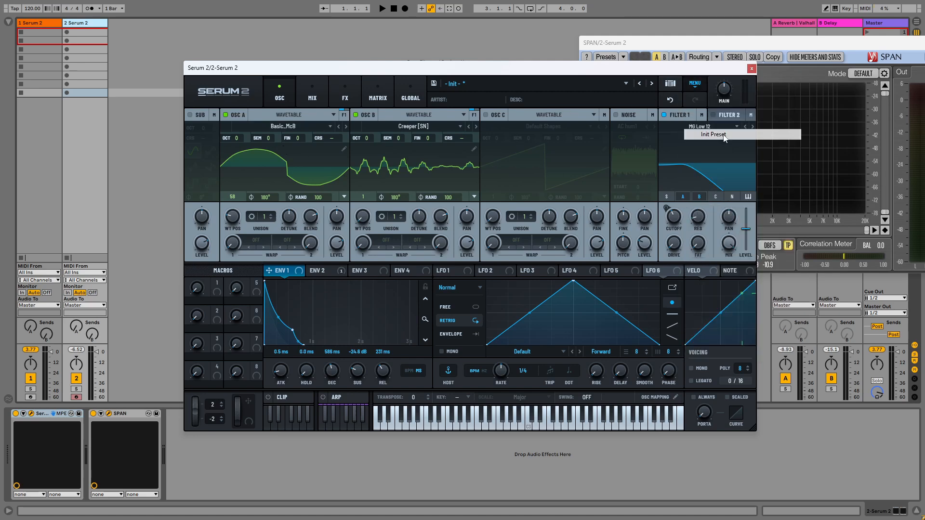
click(344, 150)
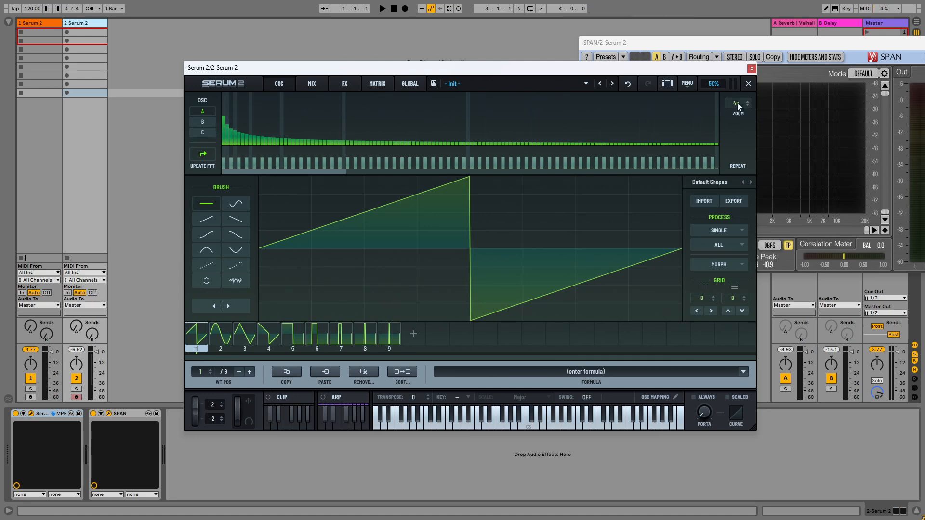
Step: Clear all harmonics from wavetable frame 1 and set the harmonic display zoom to 8x, with the editor beside SPAN
right_click(643, 139)
click(670, 137)
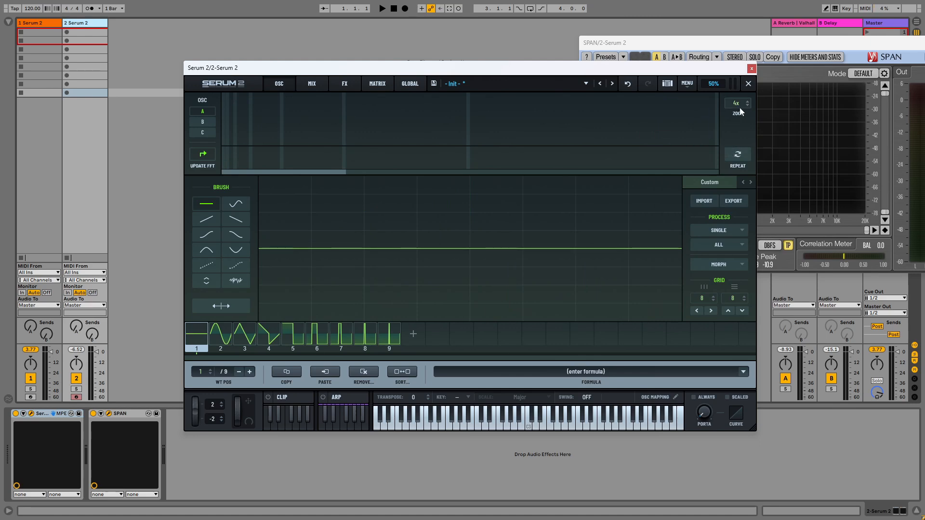
scroll(741, 112, up, 1)
drag(685, 73, 505, 20)
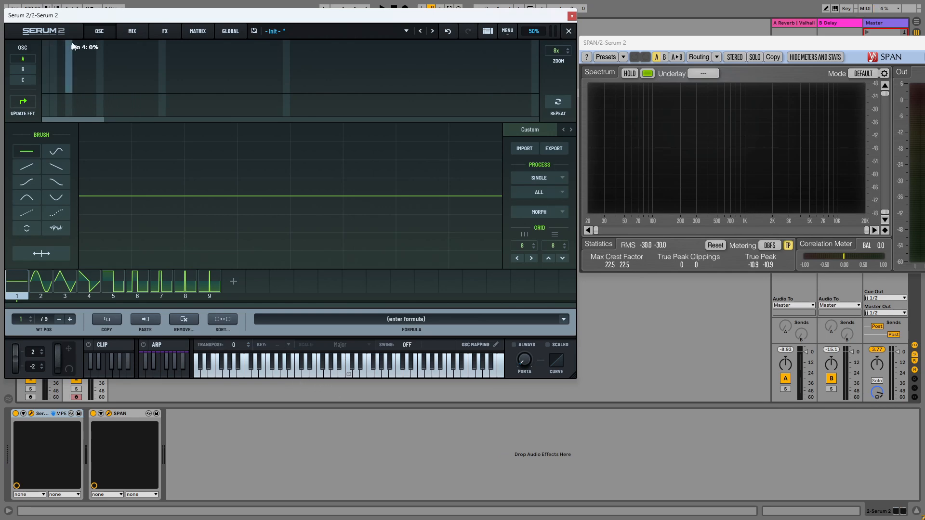
Step: Reopen oscillator A's wavetable editor and draw strong first and second harmonics plus a weak fourth harmonic into frame 1
click(563, 31)
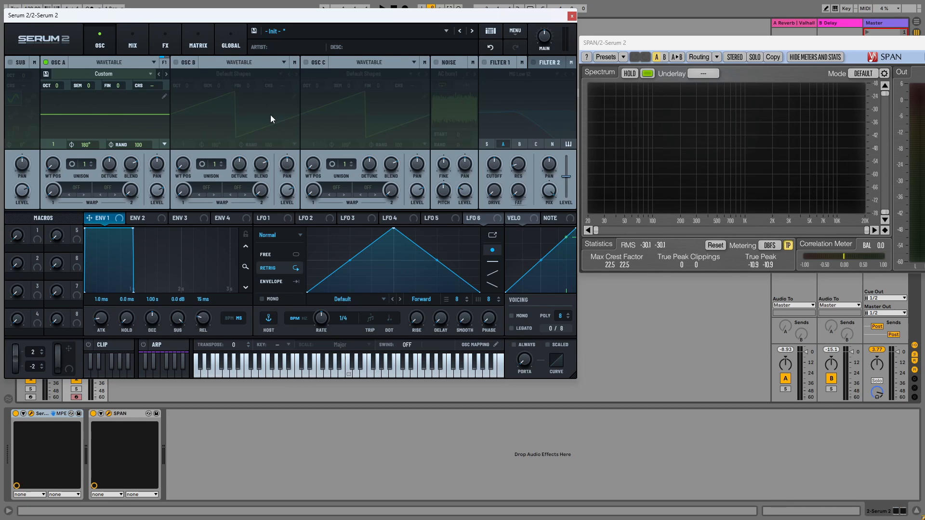
click(163, 88)
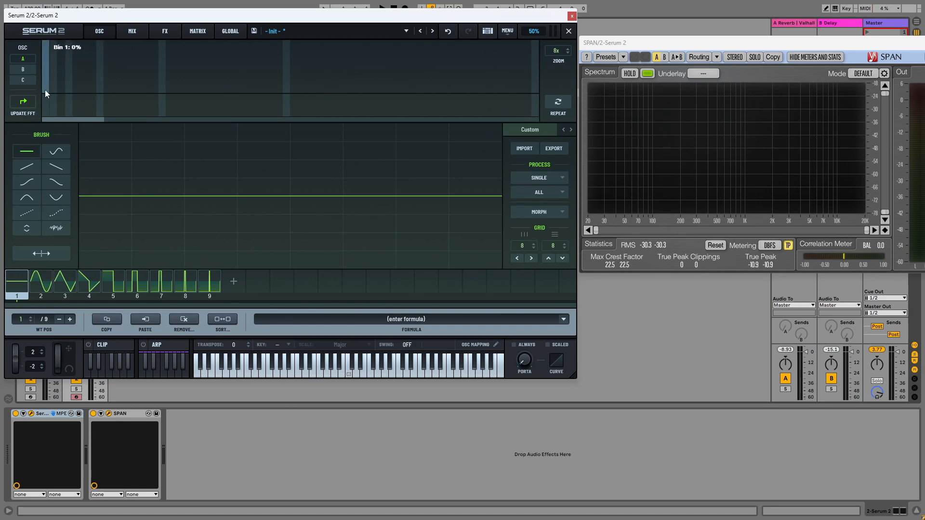
drag(45, 88, 46, 69)
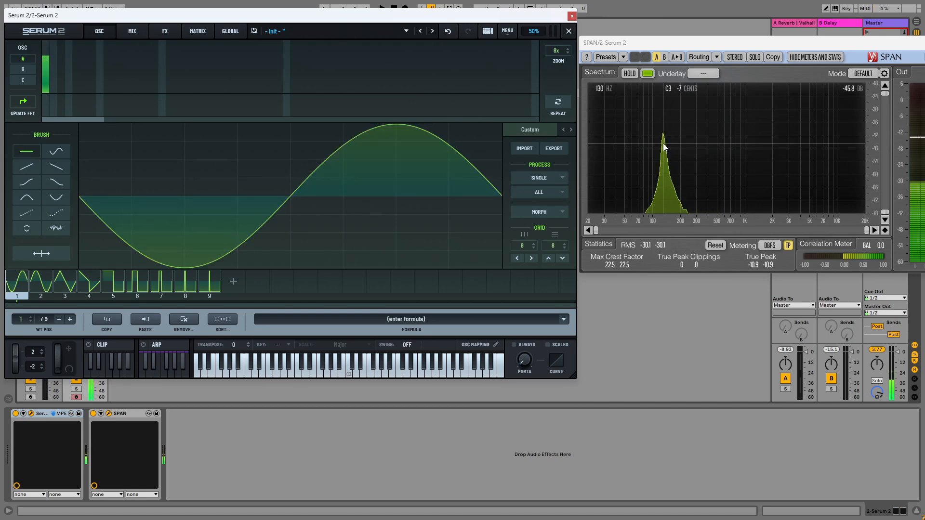
click(54, 62)
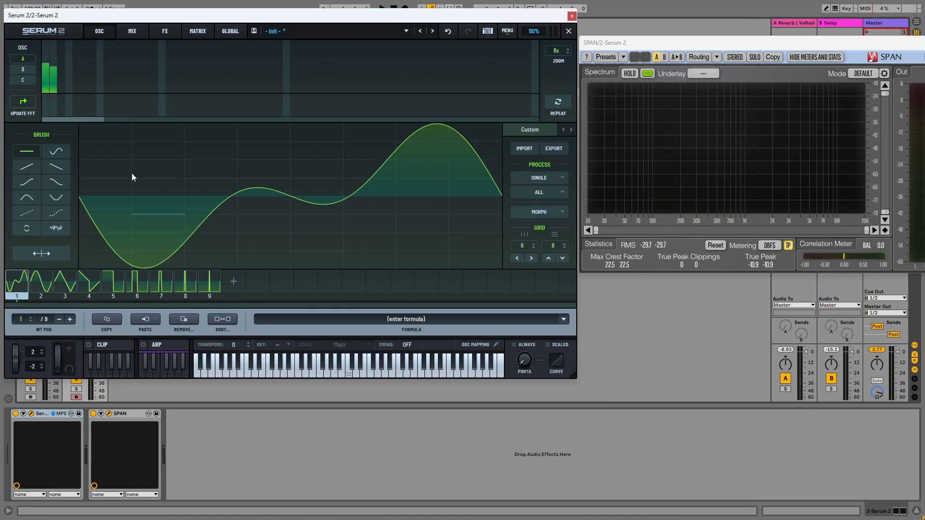
click(66, 86)
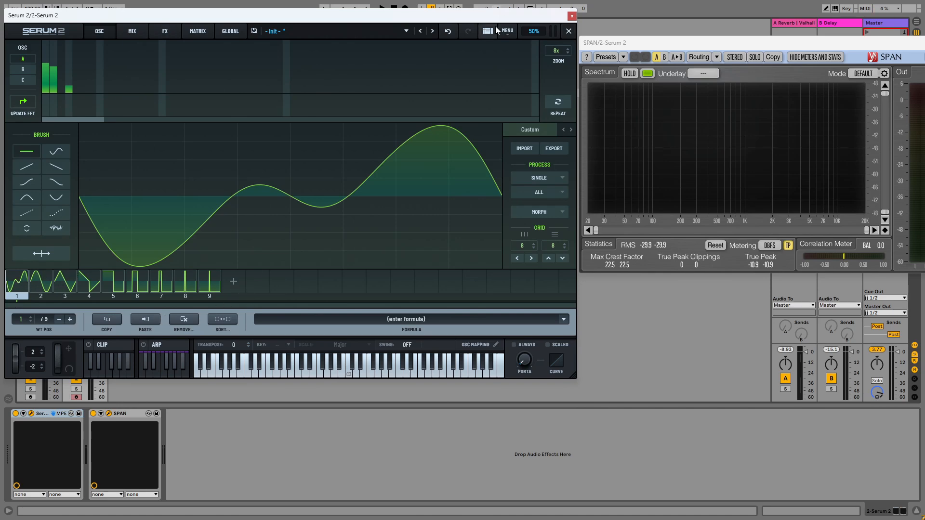
Step: Switch to the first Serum 2 track, load the Basic_McB wavetable into oscillator A, and try its wavetable position
drag(530, 17, 736, 43)
click(777, 42)
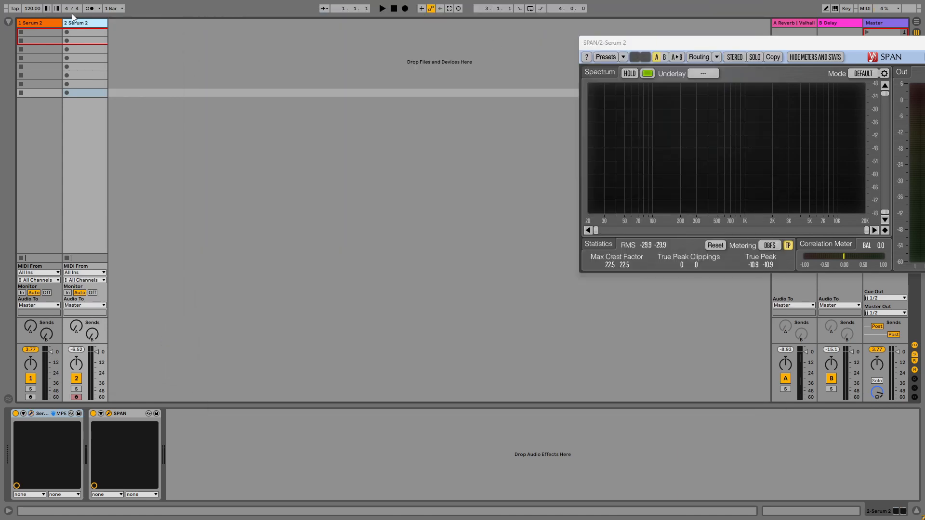
click(47, 26)
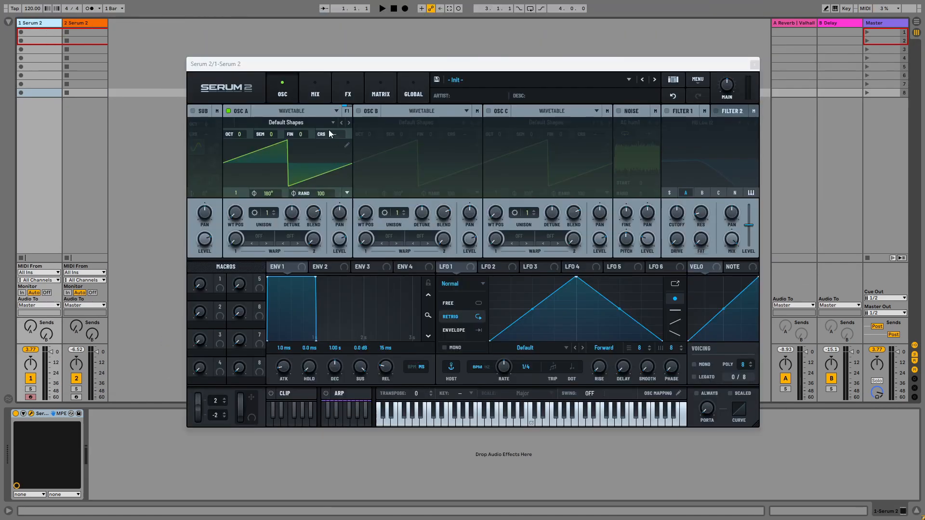
click(285, 123)
mouse_move(282, 134)
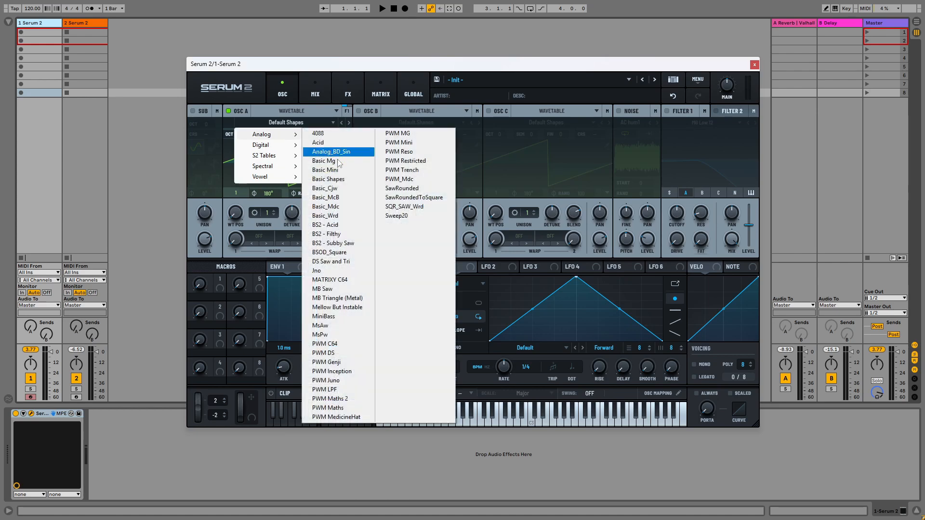
click(345, 198)
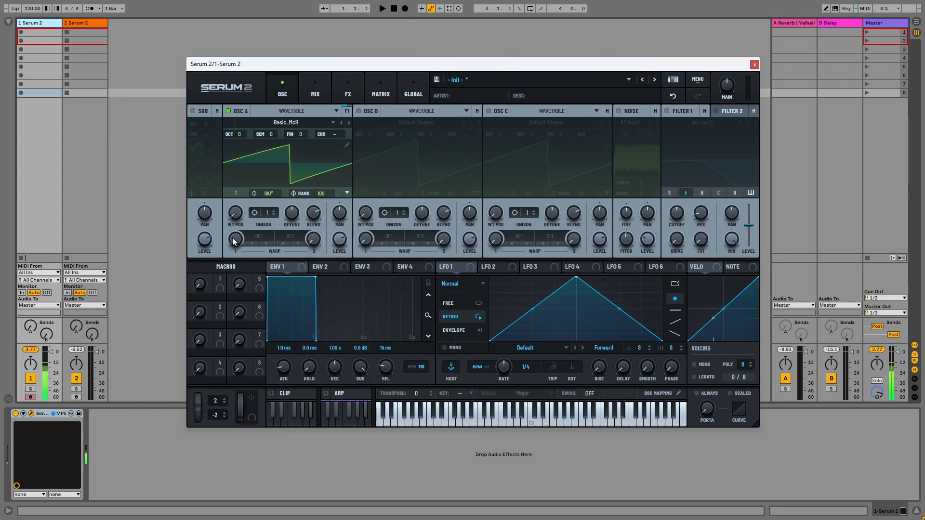
mouse_move(235, 212)
mouse_down()
mouse_move(245, 174)
mouse_move(229, 223)
mouse_up()
Step: Return to the second track's Serum 2 wavetable editor and copy frame 1 into frame 2
click(91, 32)
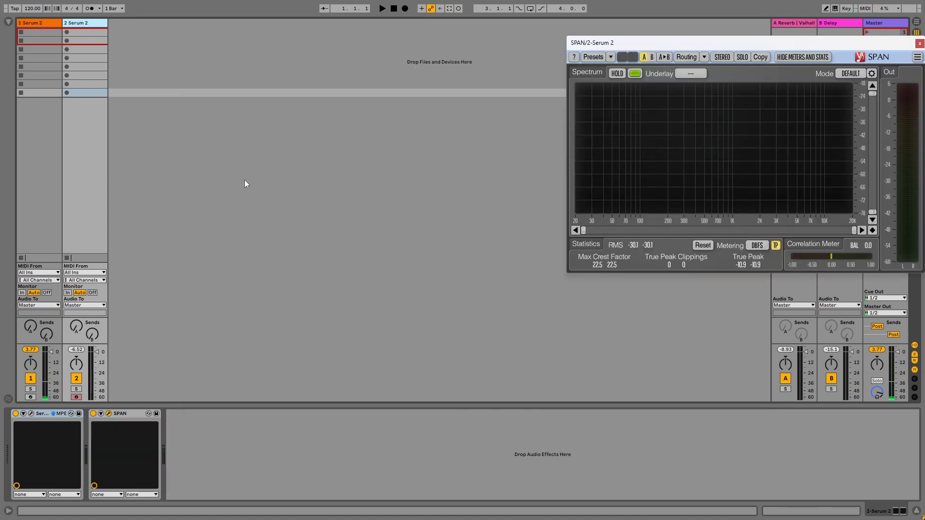
click(31, 414)
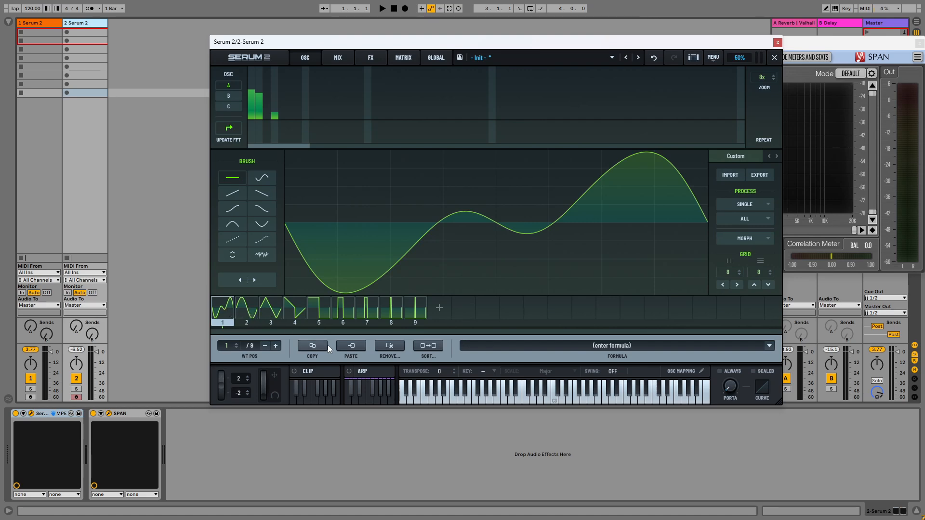
click(308, 346)
click(247, 309)
click(351, 346)
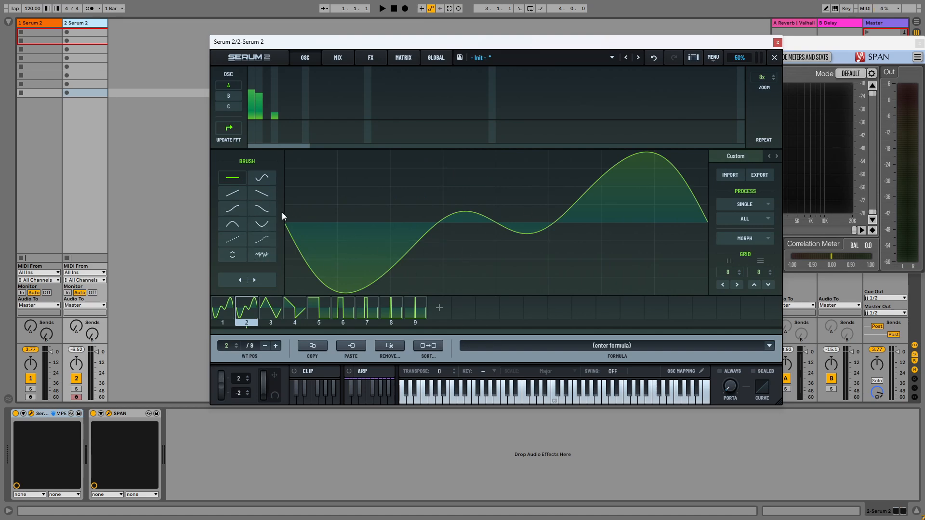
Step: Place the editor where SPAN's spectrum shows and add a very faint eighth harmonic to frame 2
drag(580, 45, 396, 30)
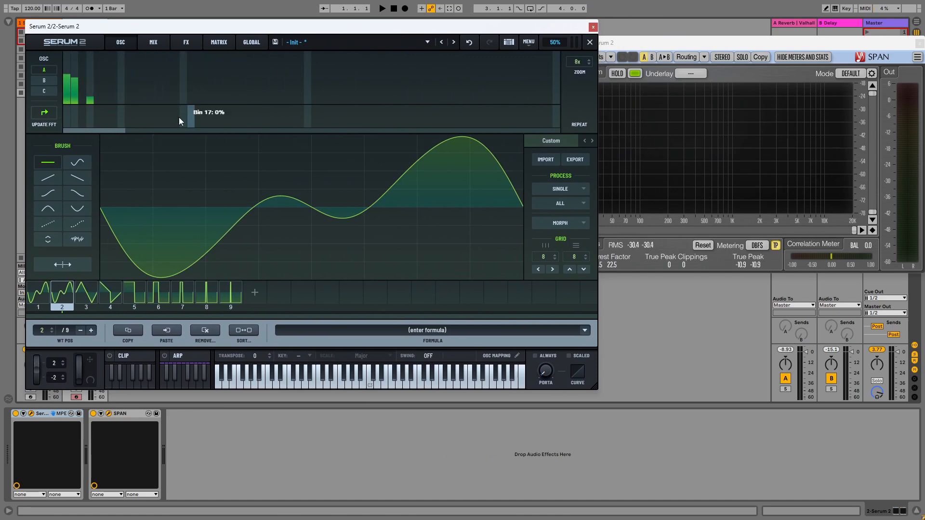
click(119, 97)
drag(122, 98, 134, 383)
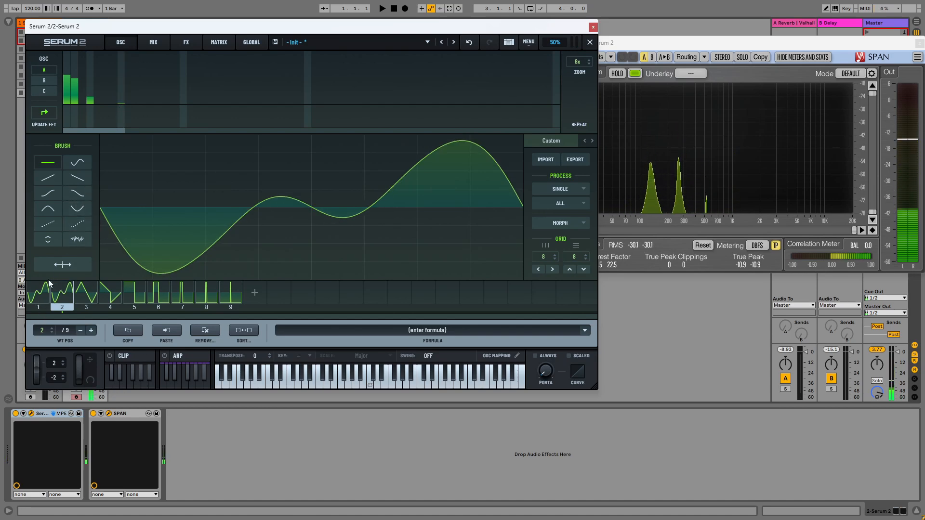
Step: Draw rising linear ramps in the third and fourth grid columns of frame 2
click(80, 181)
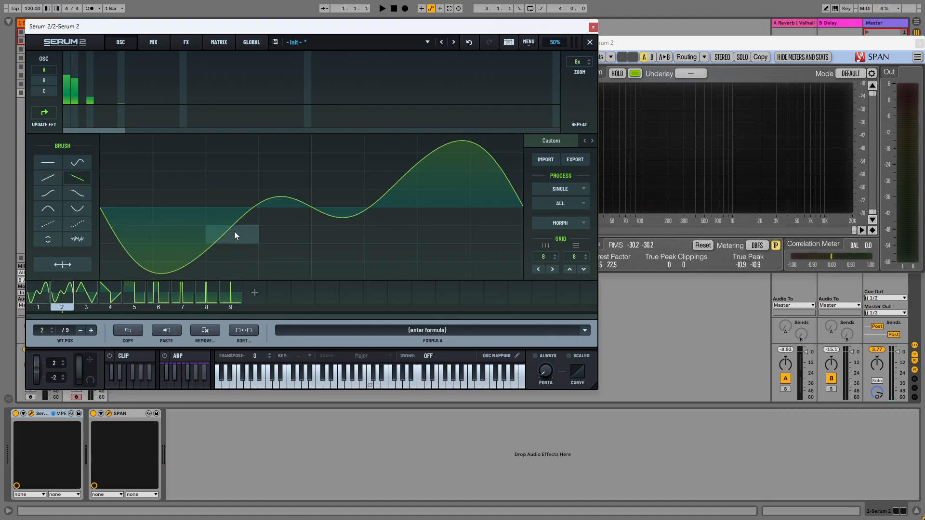
click(57, 179)
click(225, 209)
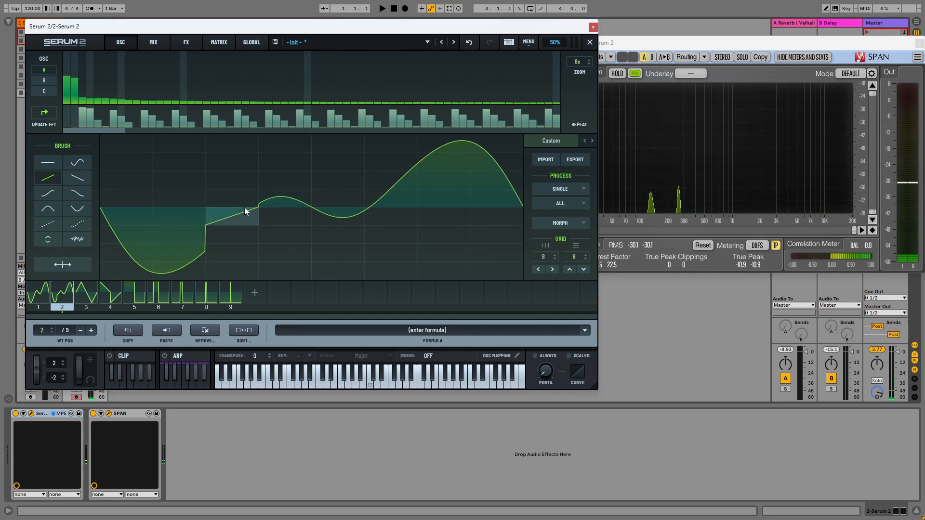
click(269, 190)
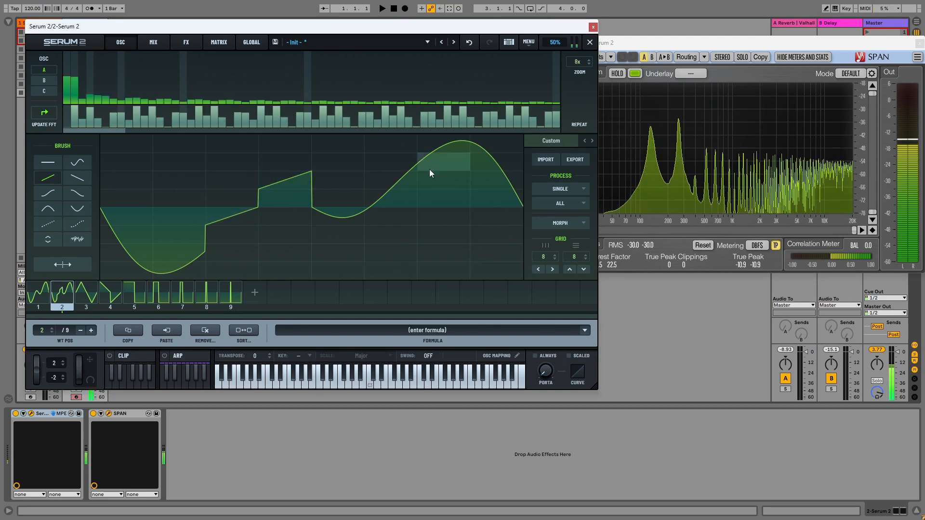
Step: Paste the frame 2 waveform into frame 3 and draw a U-shaped curve low in its fifth grid column
click(86, 303)
click(162, 331)
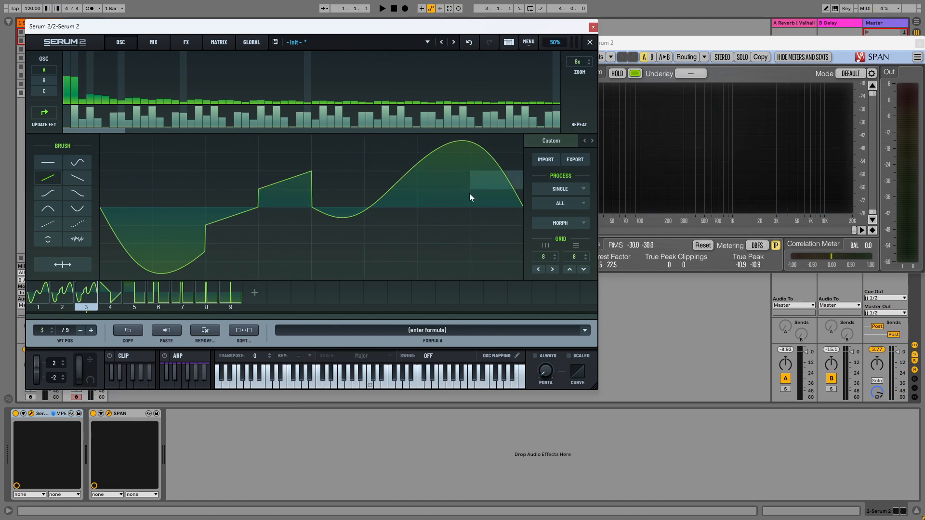
click(77, 209)
drag(333, 238, 346, 268)
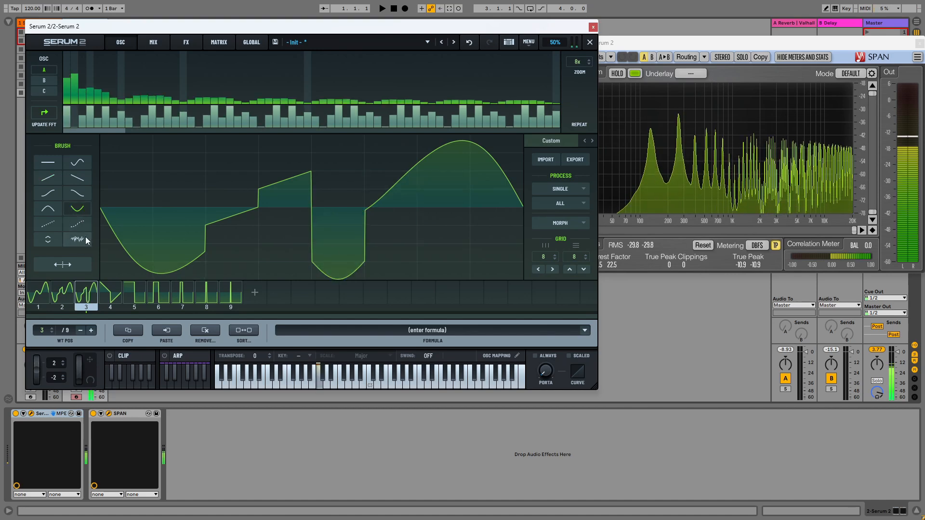
Step: Compare frames 2 and 1, and redraw frame 3's fourth grid column with the smooth connecting brush
click(57, 289)
click(44, 297)
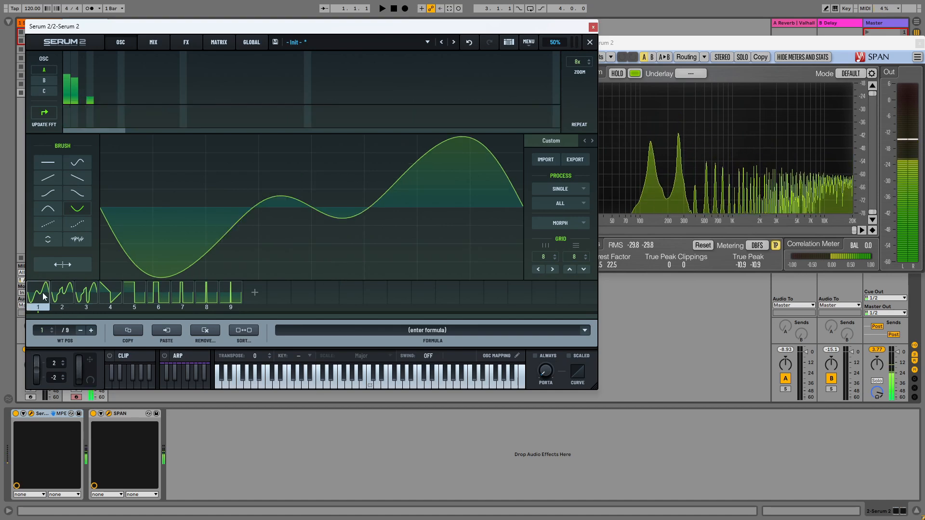
click(86, 292)
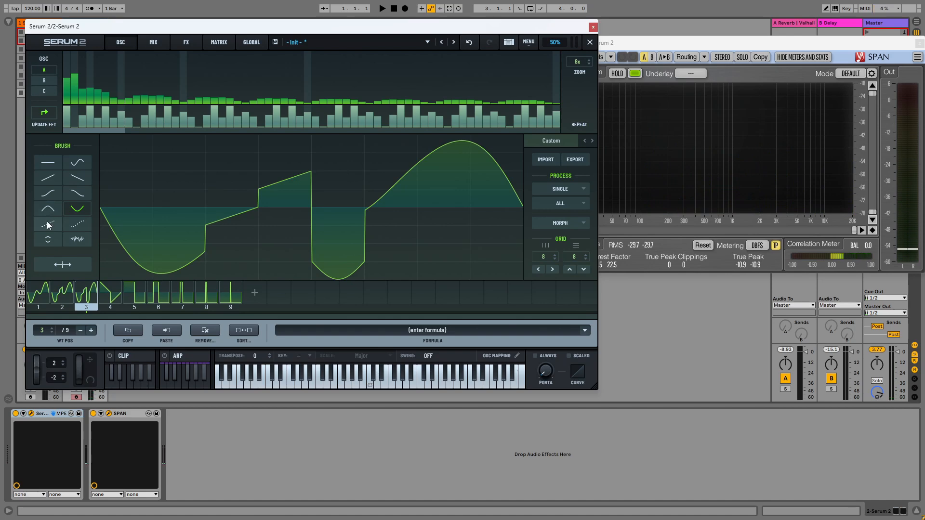
click(77, 224)
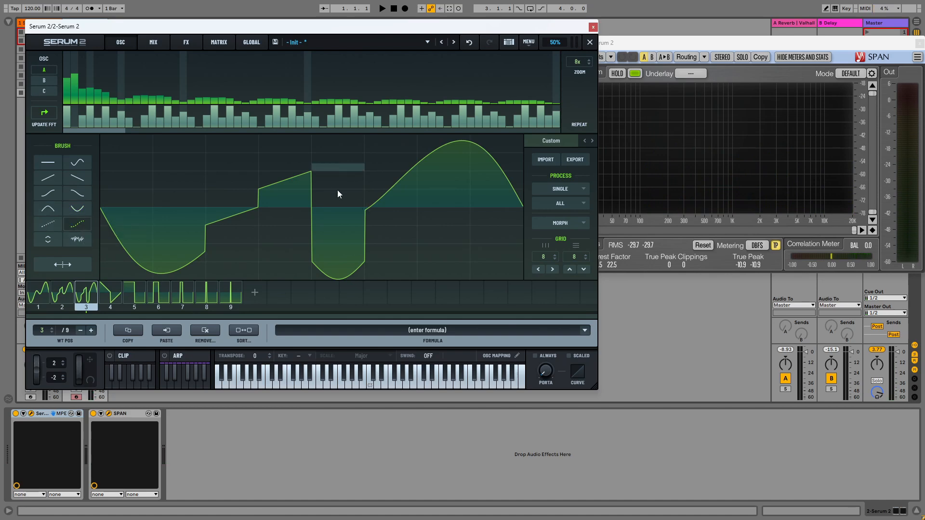
mouse_move(308, 178)
mouse_down()
mouse_move(293, 168)
mouse_move(306, 172)
mouse_up()
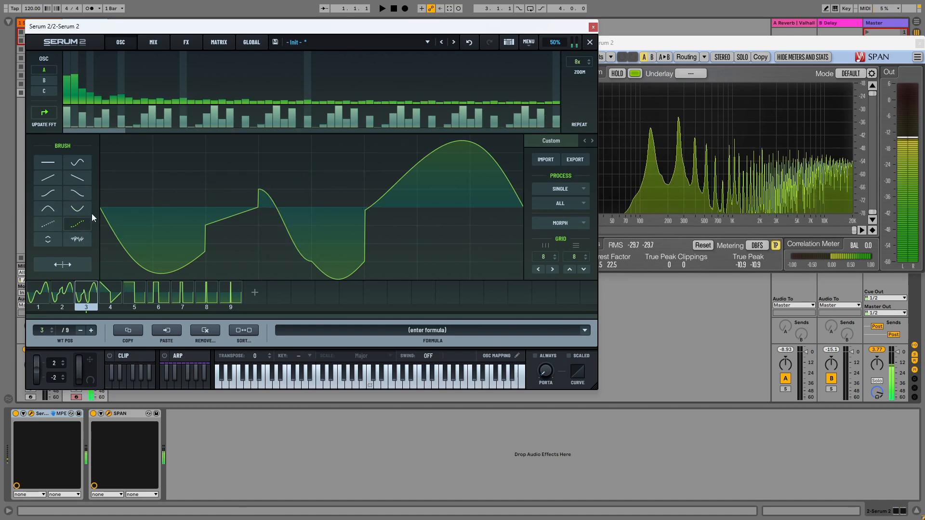
Step: Redraw frame 3's curves with the straight connecting brush, and round the fifth to eighth columns with the smooth connecting brush
click(48, 223)
drag(152, 272, 239, 201)
mouse_move(364, 261)
mouse_down()
mouse_move(367, 223)
mouse_move(413, 181)
mouse_move(496, 186)
mouse_move(520, 207)
mouse_up()
click(77, 224)
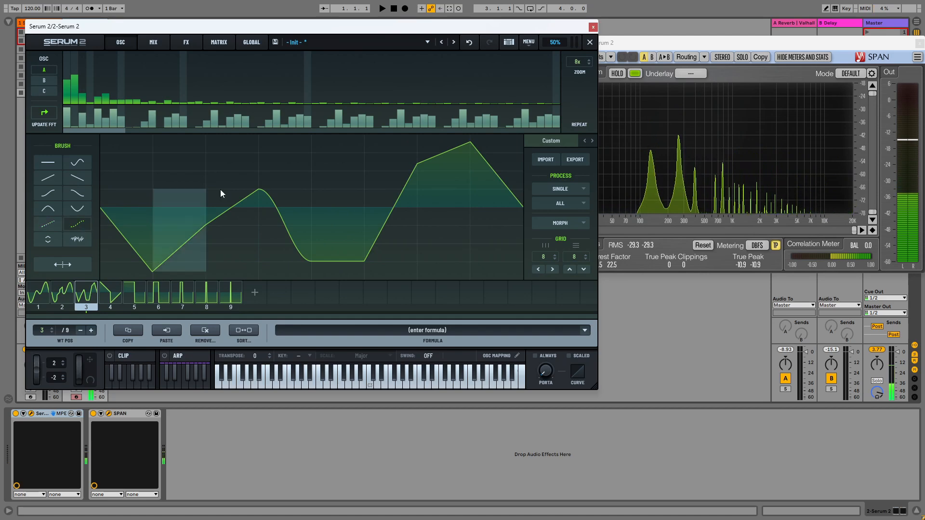
mouse_move(327, 178)
mouse_down()
mouse_move(412, 149)
mouse_move(499, 158)
mouse_up()
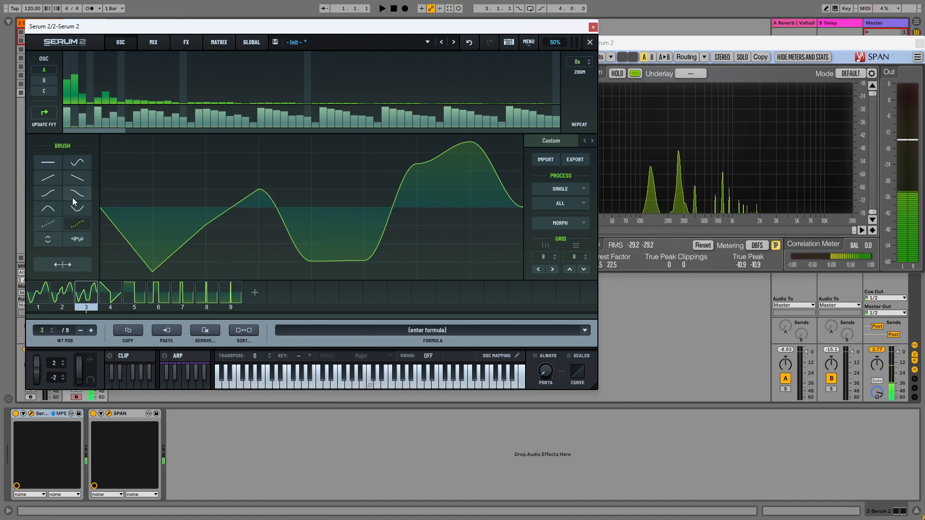
Step: Draw a falling ramp in the sixth grid column of frame 3 and replace it with a lower rising ramp
click(76, 178)
click(379, 172)
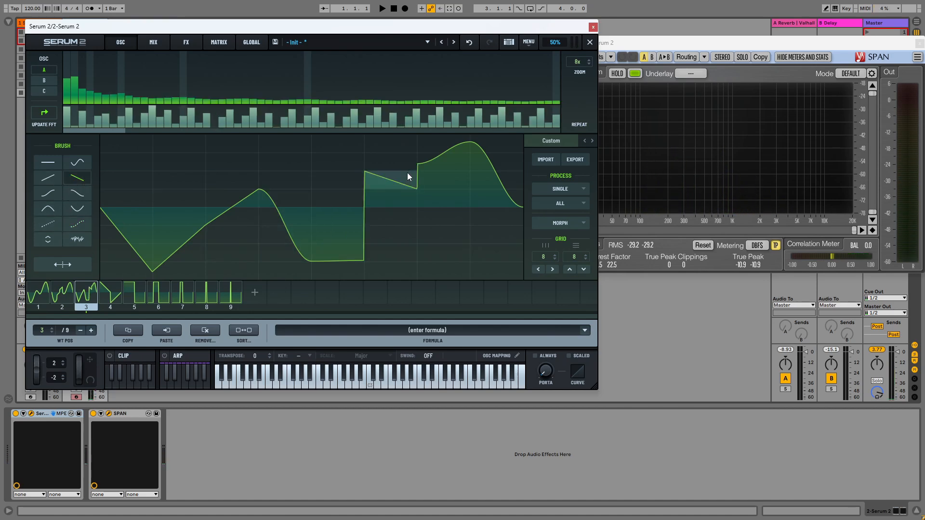
click(48, 177)
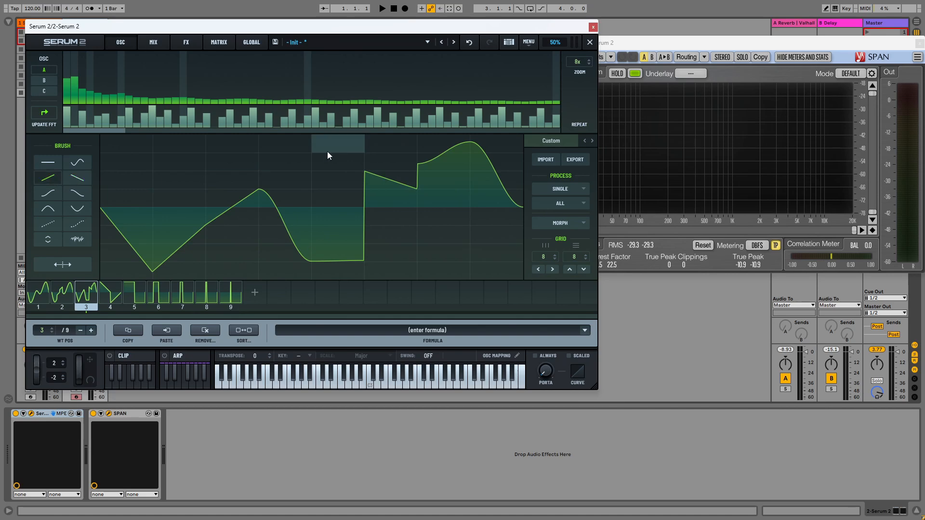
click(392, 196)
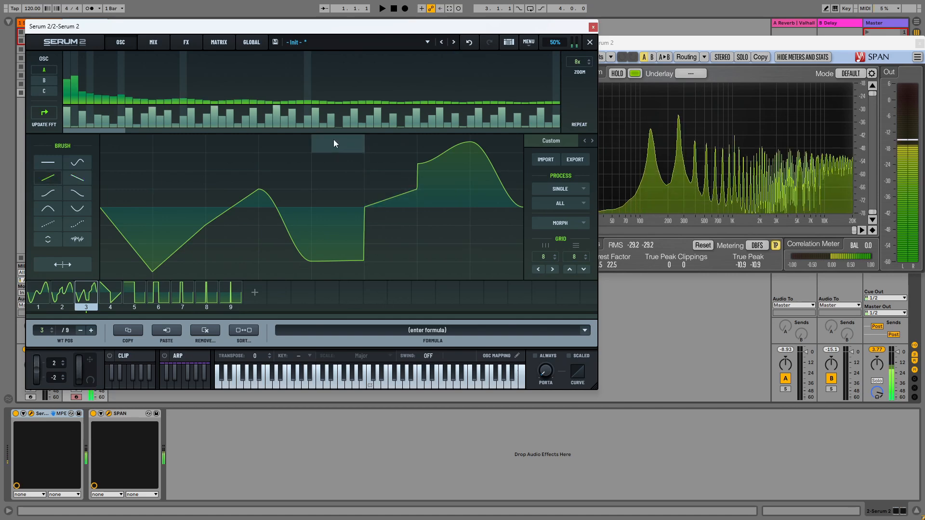
Step: Copy frame 3 into frame 4 and draw rising S-curves in its first two grid columns
click(128, 330)
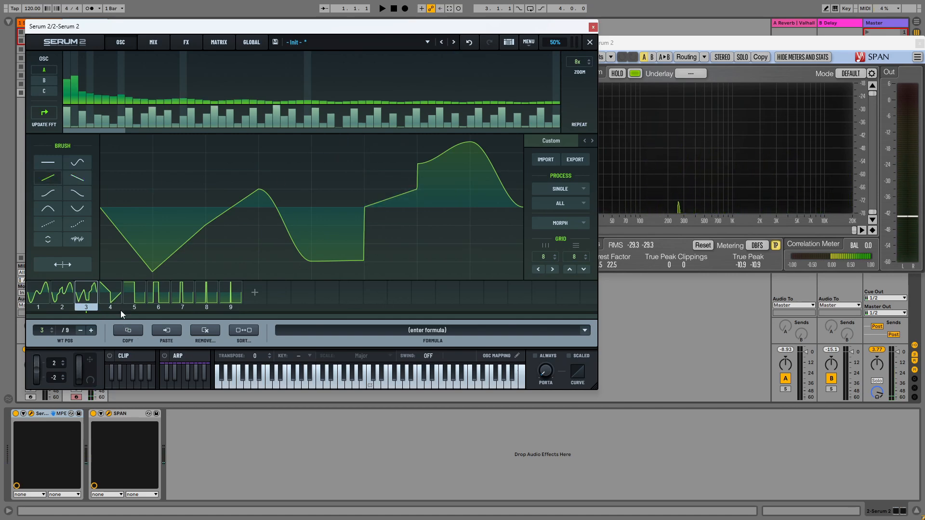
click(110, 294)
click(177, 333)
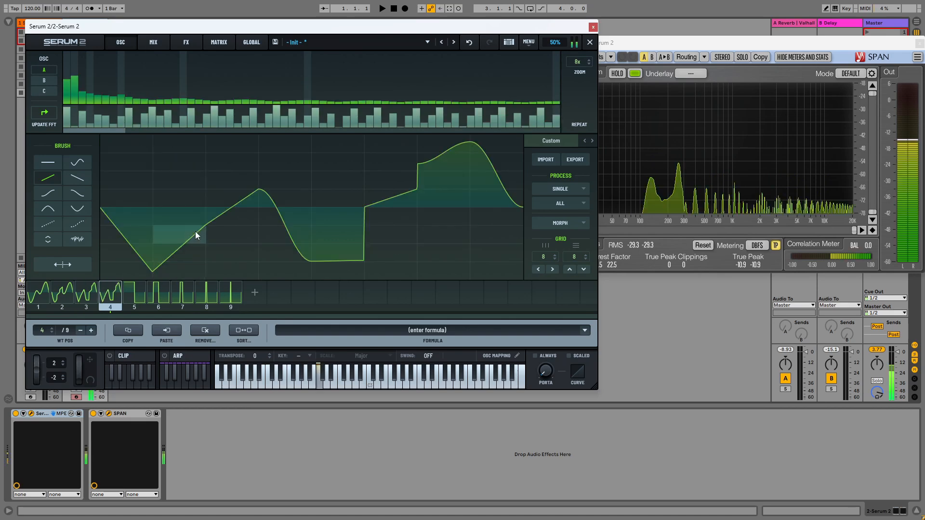
click(47, 193)
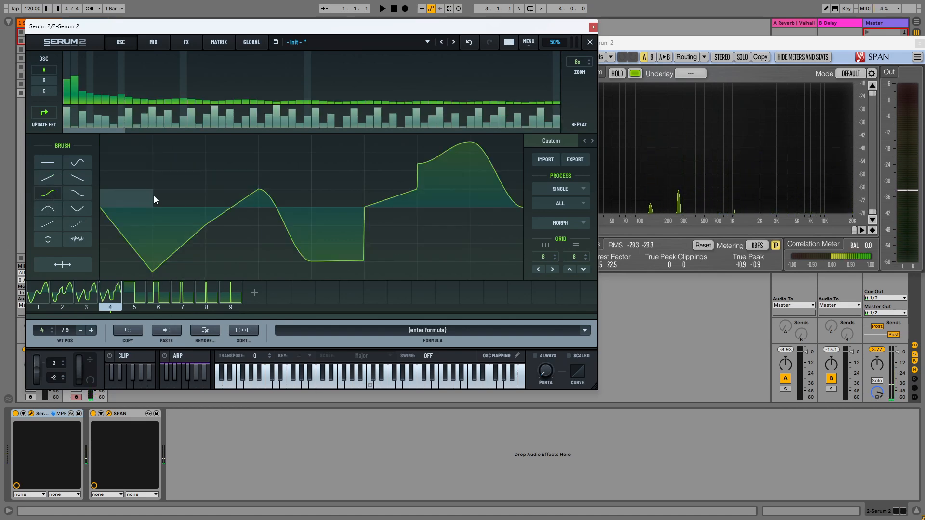
click(145, 258)
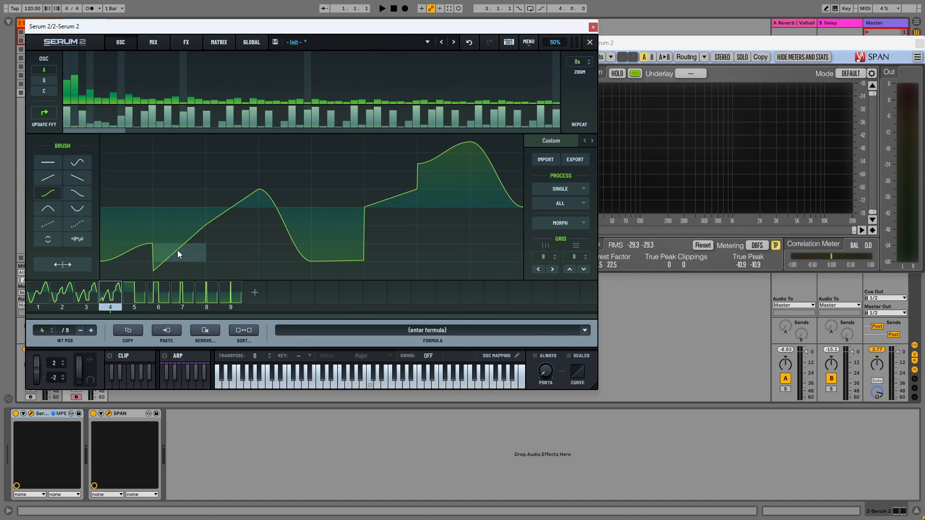
click(182, 222)
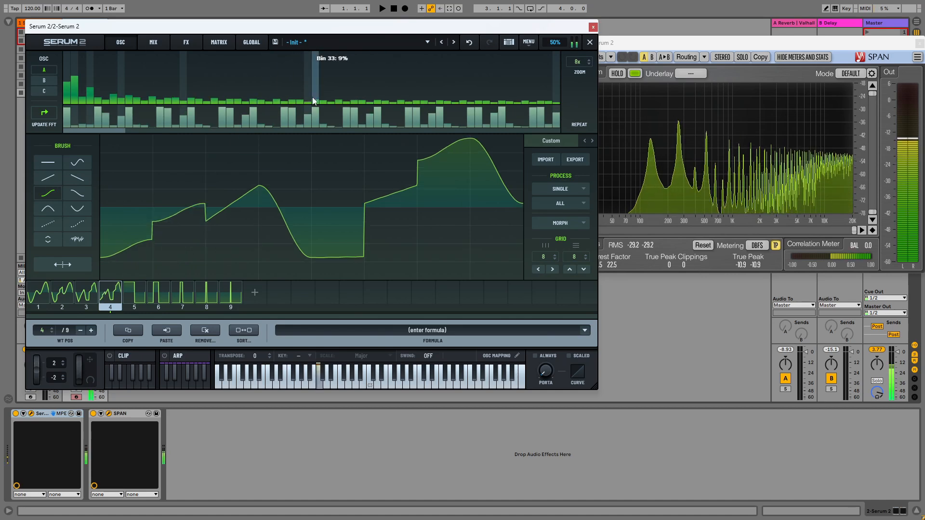
Step: Adjust frame 4's harmonic levels around bin 33 and across bins 8 to 4
drag(312, 96, 310, 103)
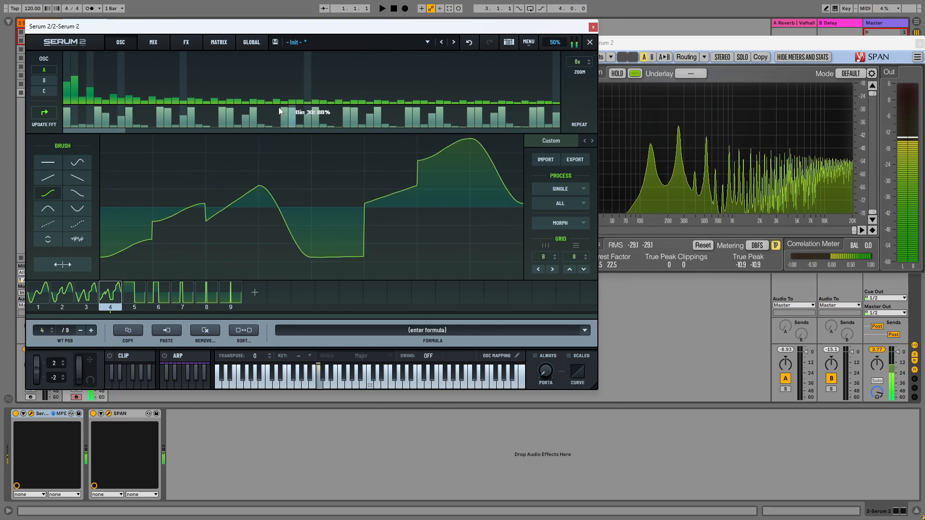
drag(124, 100, 85, 100)
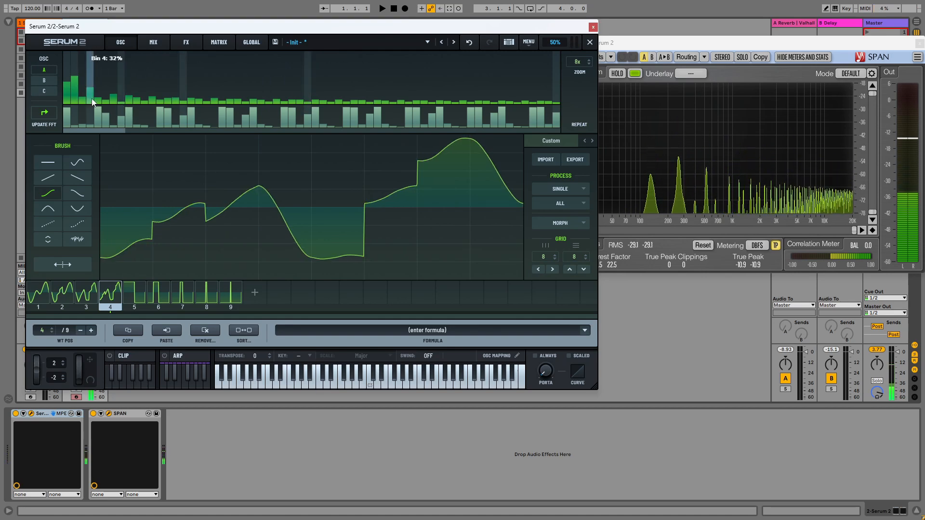
Step: Adjust harmonic bin 4 of frame 4, and remove frames 5 to 9 from the wavetable
click(91, 97)
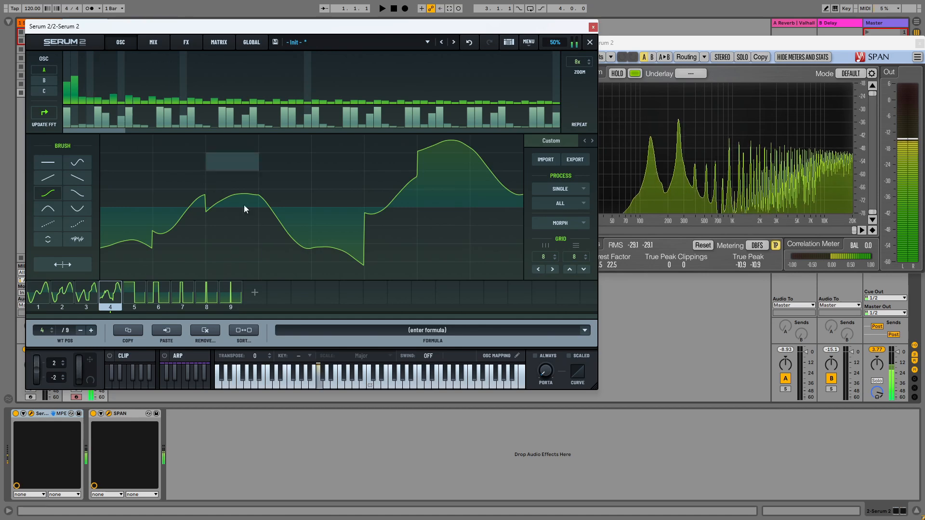
click(136, 289)
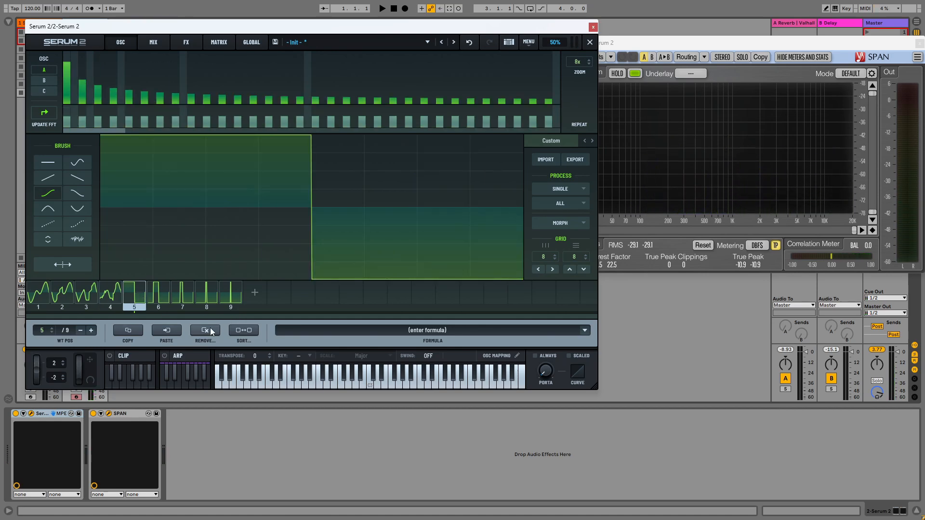
click(210, 331)
click(141, 288)
key(Delete)
click(137, 291)
key(Delete)
click(138, 290)
key(Delete)
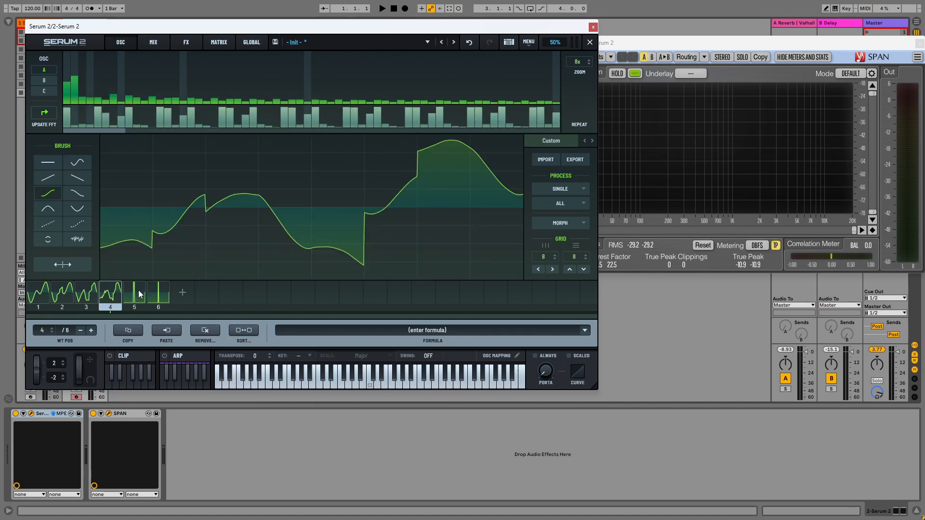
click(139, 290)
key(Delete)
click(138, 291)
key(Delete)
Step: Return to the oscillator view and sweep oscillator A's wavetable position through the four custom frames
click(592, 42)
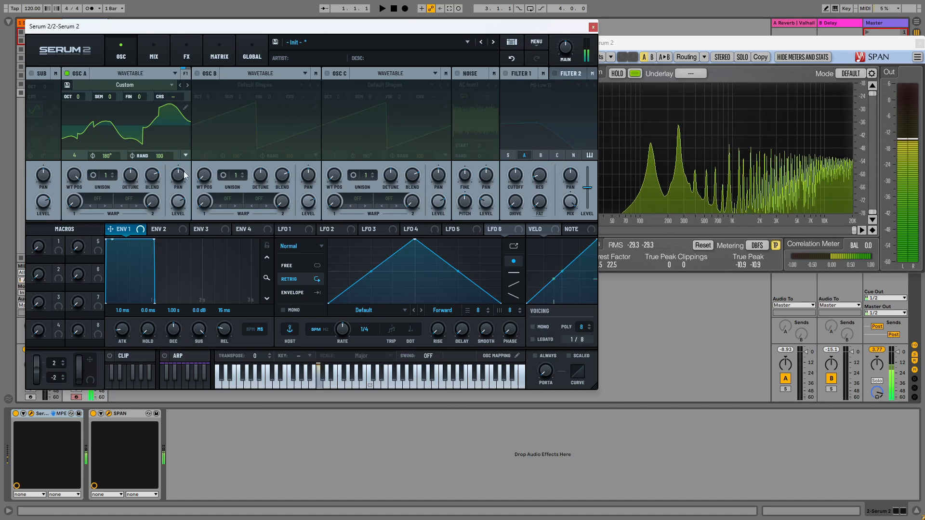
drag(71, 178, 123, 195)
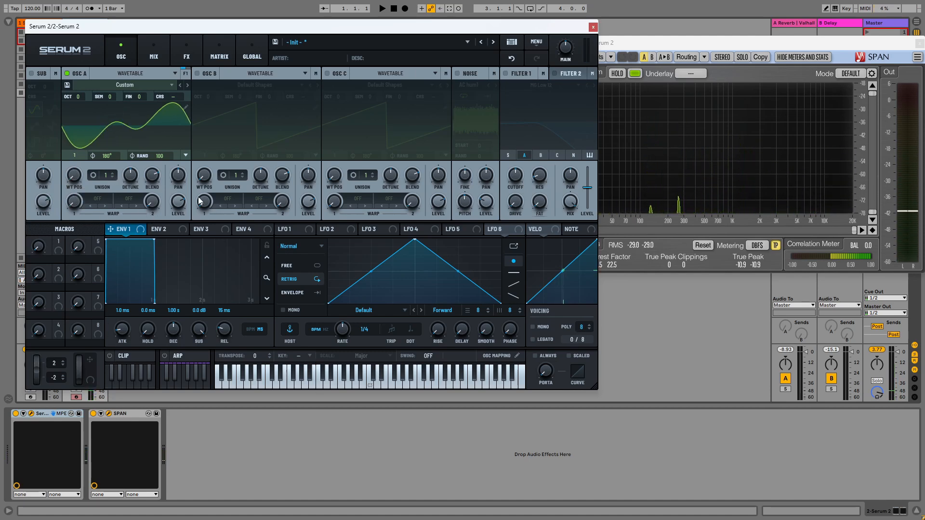
drag(75, 176, 76, 169)
Step: Enable oscillator B and load the Basic_McB wavetable from the Analog category
click(197, 73)
click(241, 84)
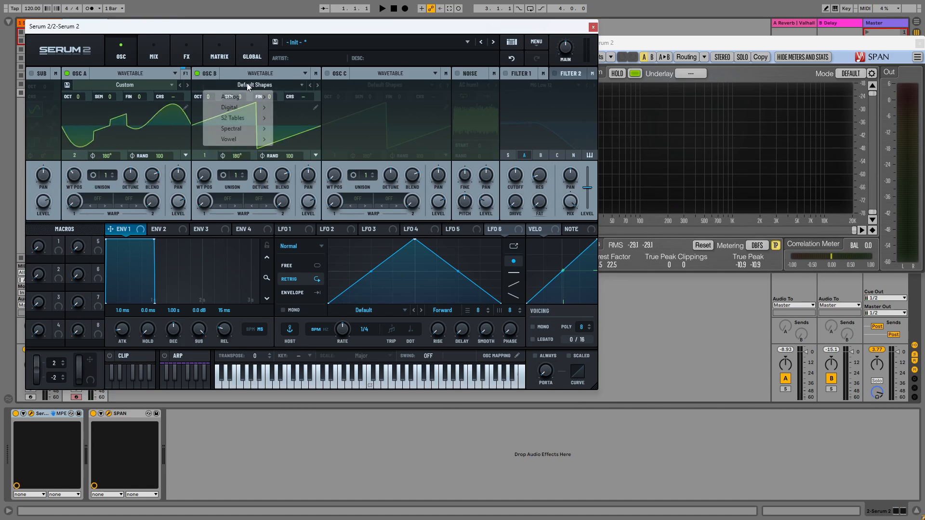
mouse_move(247, 99)
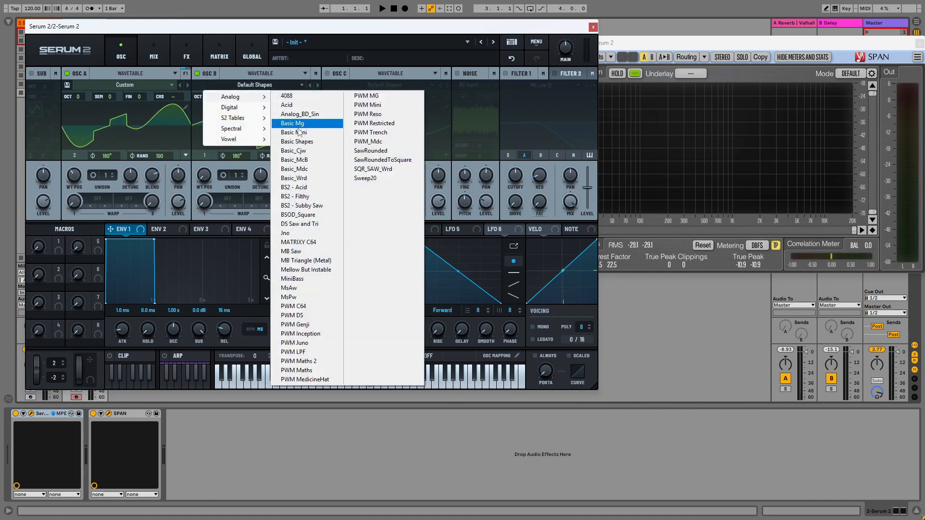
click(295, 159)
Step: Audition oscillator B's wavetable position with oscillator A off, and switch back to oscillator A alone
drag(205, 176, 192, 244)
click(67, 73)
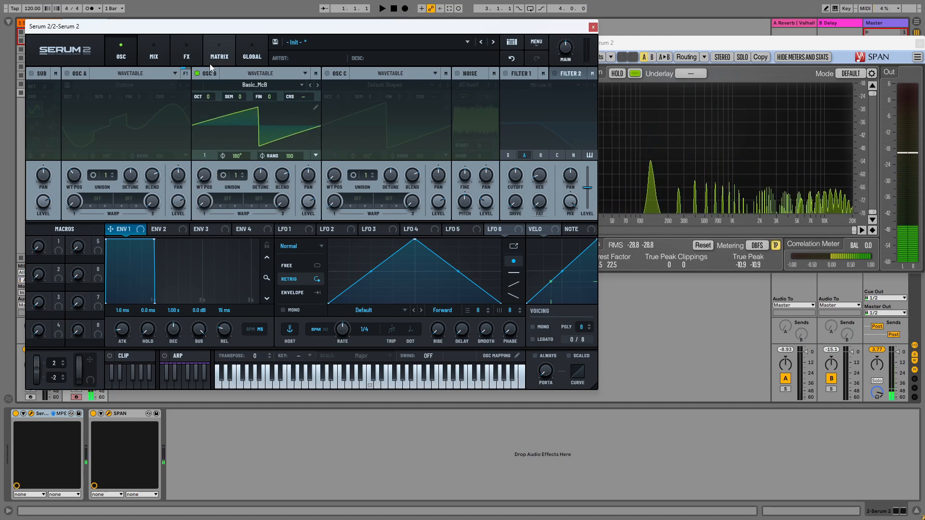
click(198, 73)
click(67, 73)
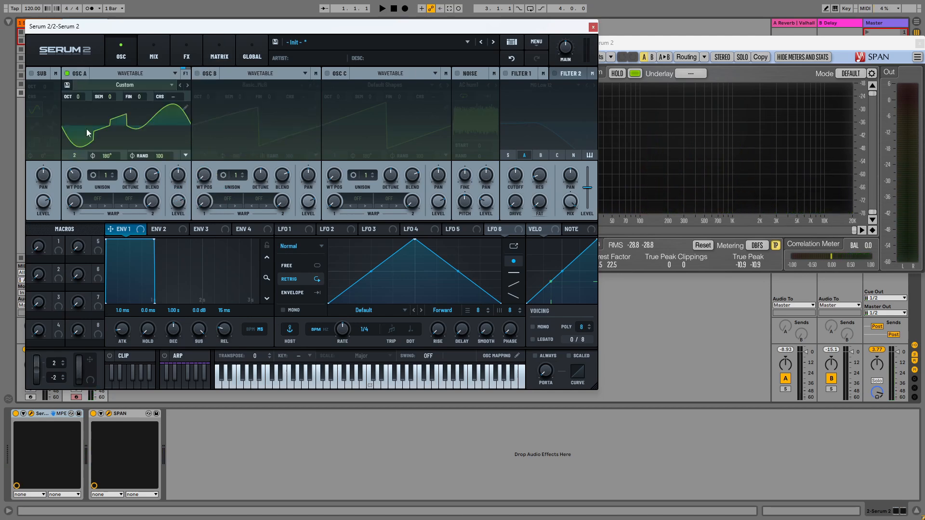
Step: Reopen oscillator A's wavetable editor and apply Morph - Crossfade across frames 1 to 4
click(186, 109)
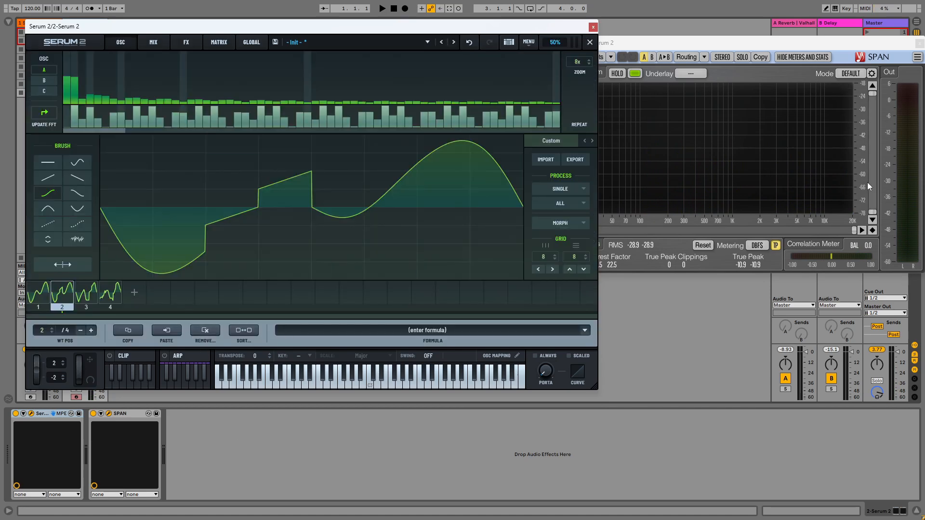
click(36, 299)
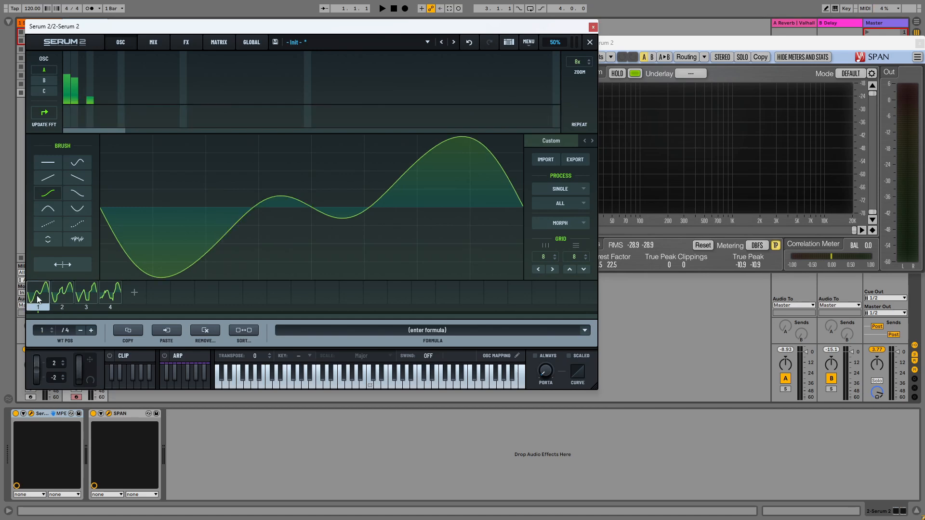
shift+click(118, 295)
click(570, 224)
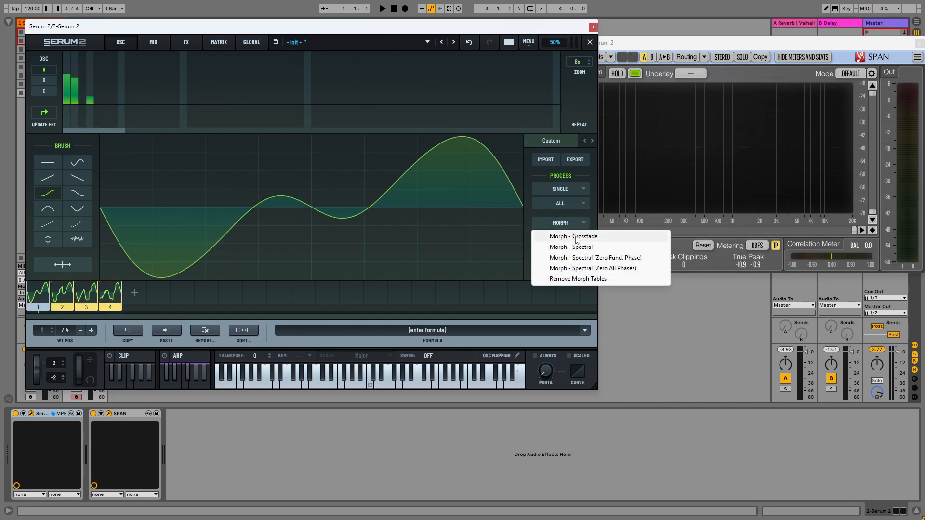
click(577, 237)
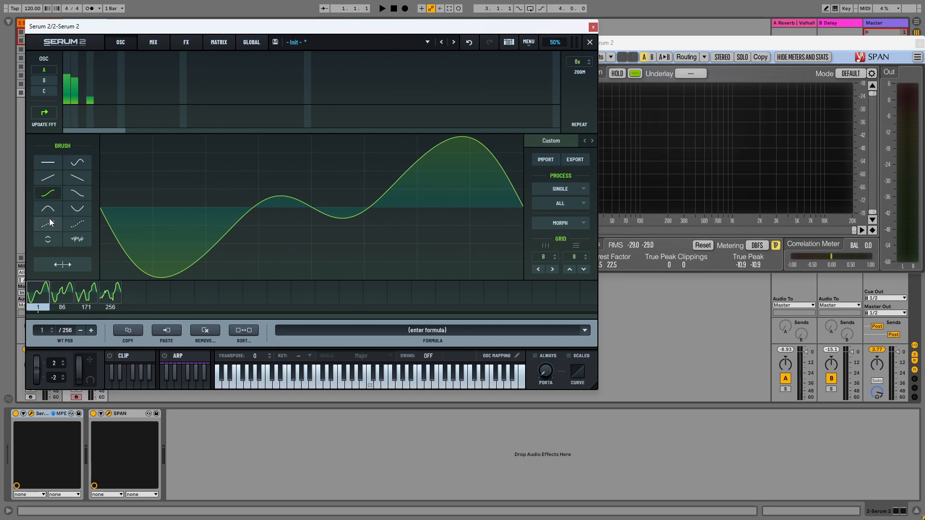
Step: Return to the oscillator view and sweep oscillator A's wavetable position through the morphed frames up to 256
click(590, 43)
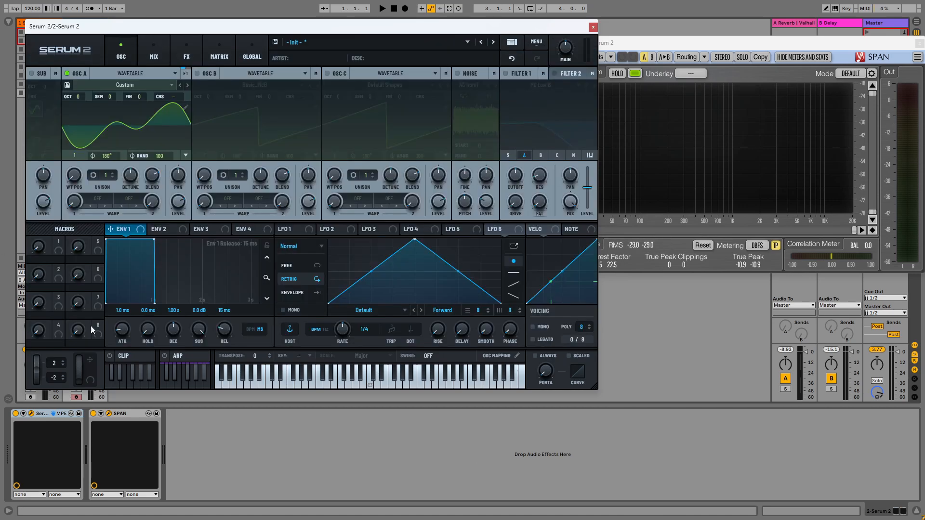
drag(77, 182, 108, 119)
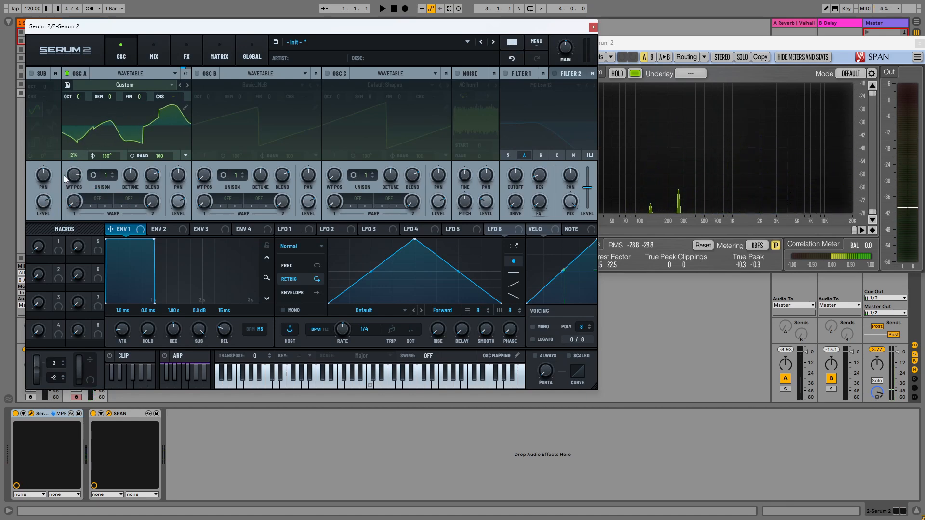
mouse_move(76, 180)
mouse_down()
mouse_move(77, 169)
mouse_move(108, 164)
mouse_move(103, 289)
mouse_move(97, 149)
mouse_move(73, 103)
mouse_move(80, 253)
mouse_move(73, 172)
mouse_up()
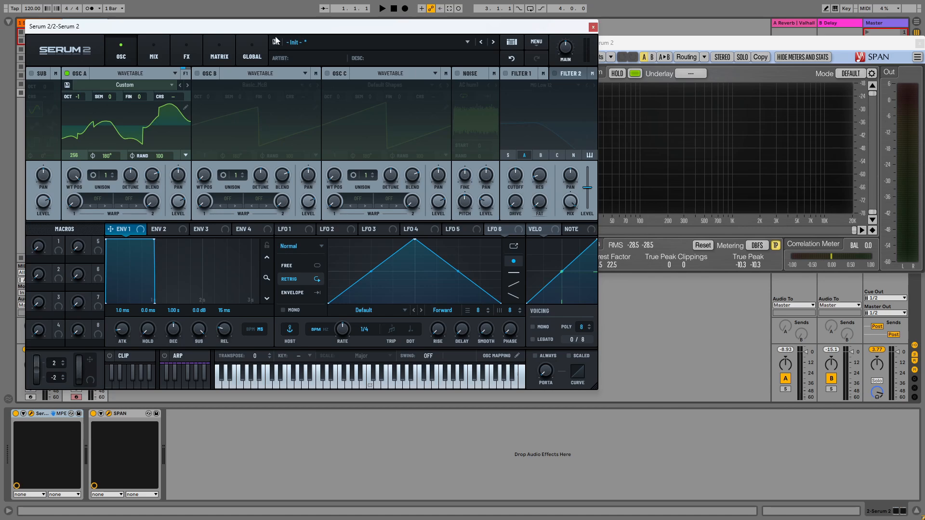
Step: Move the synth window toward the middle and compare oscillators A and B by toggling them, leaving both enabled
drag(276, 26, 396, 62)
click(317, 109)
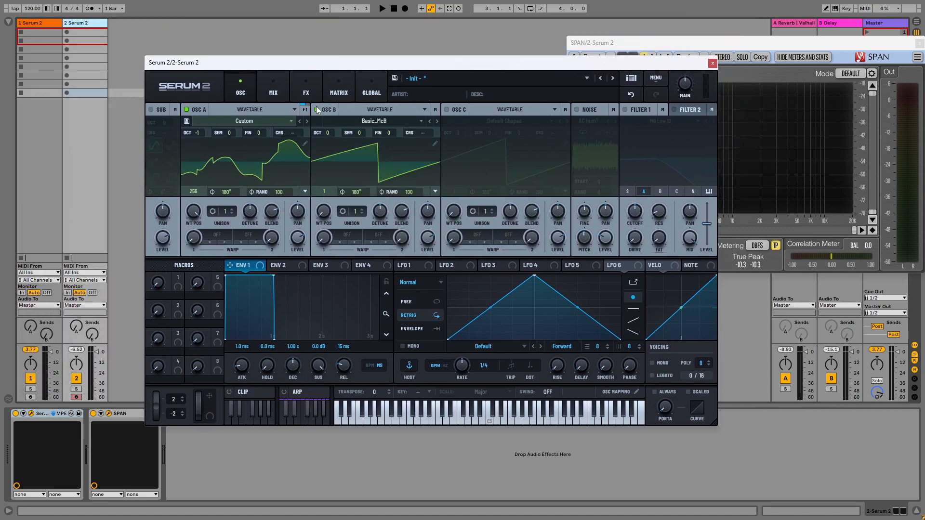
click(193, 110)
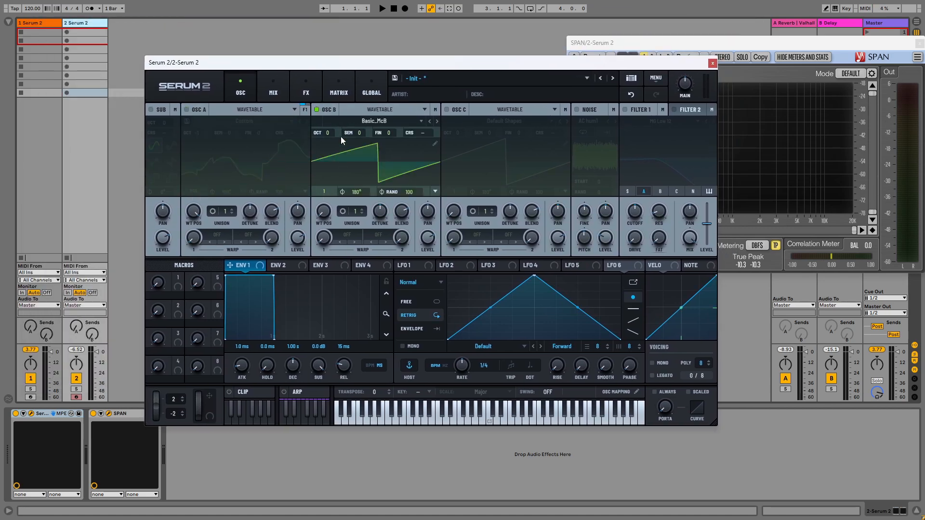
click(186, 109)
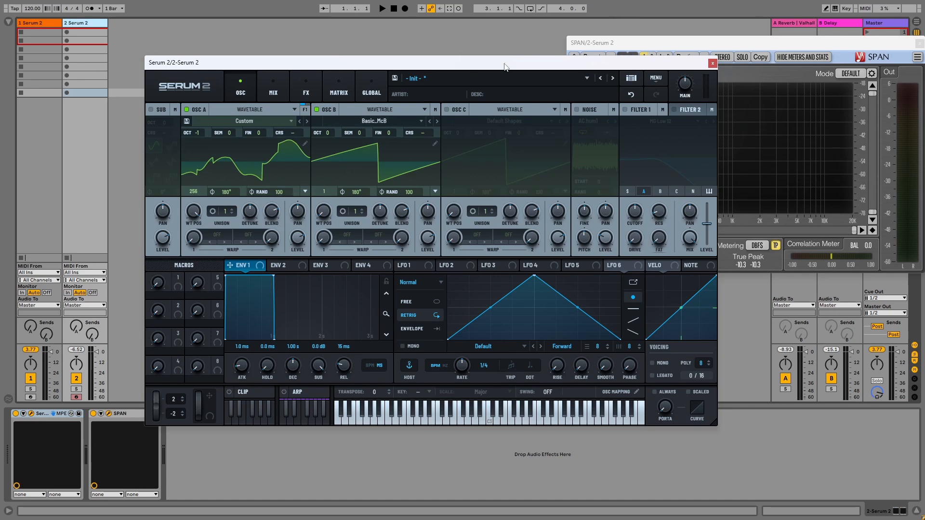
drag(504, 66, 519, 65)
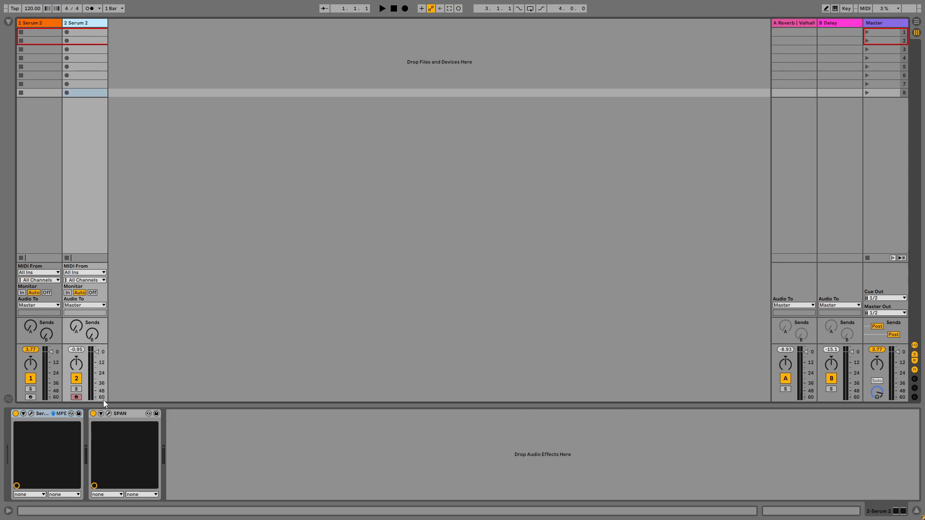
Step: Reopen the Serum 2 device on track 2 and initialize its preset
click(38, 413)
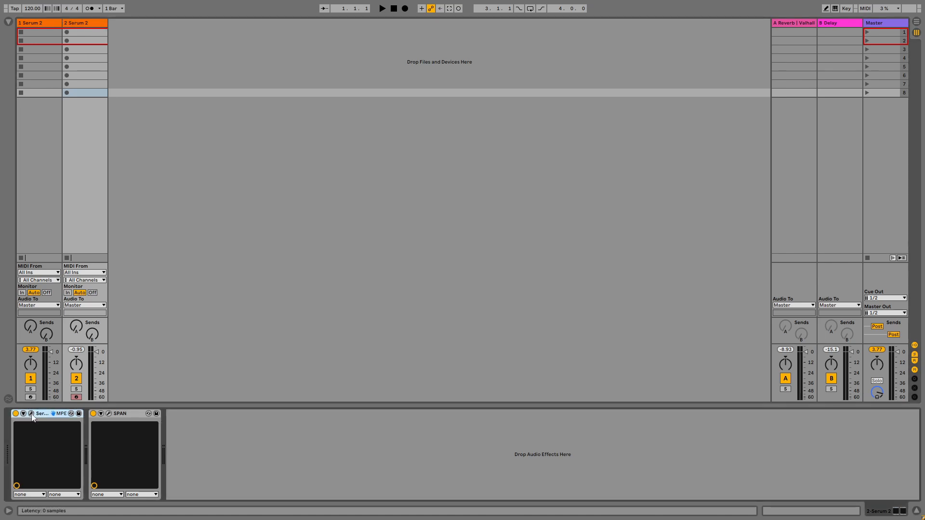
click(31, 414)
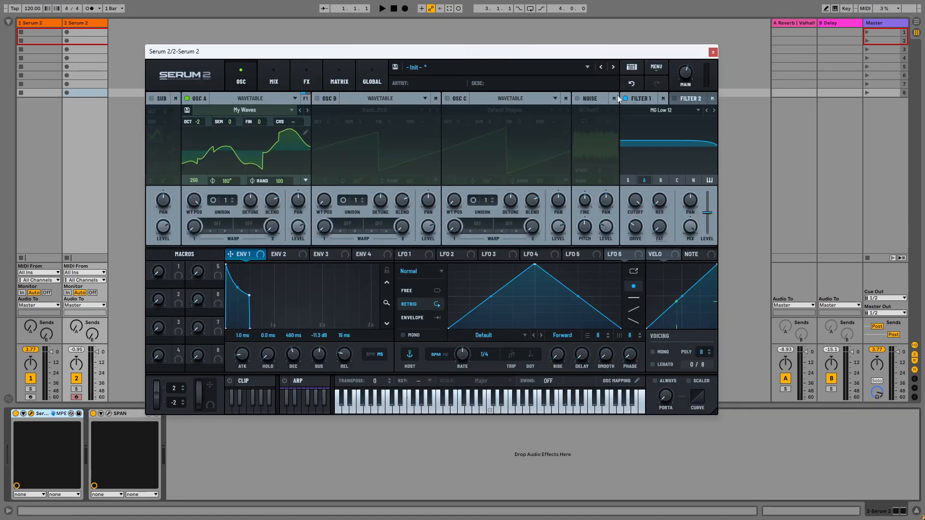
click(656, 67)
click(661, 118)
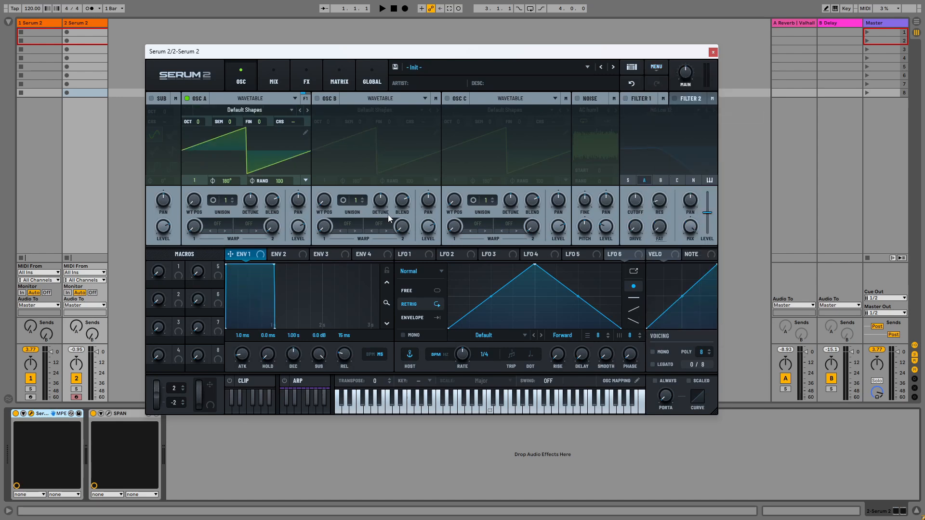
Step: Clear frame 1's harmonics in oscillator A's wavetable and raise only the fundamental bin to form a sine wave
click(305, 132)
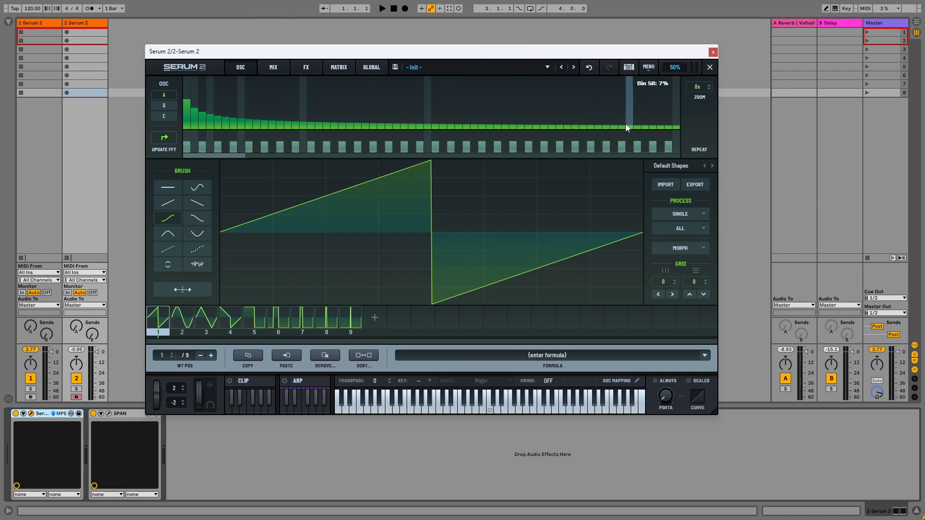
right_click(524, 94)
click(539, 108)
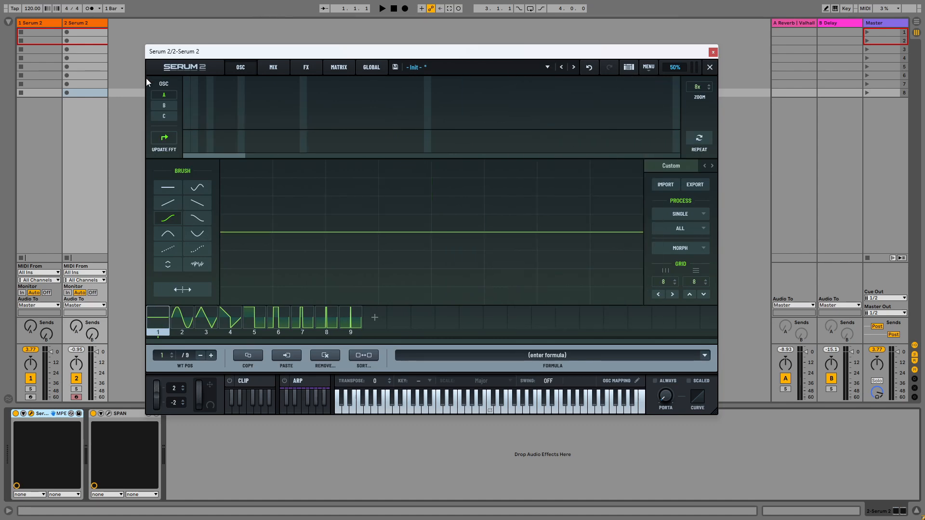
mouse_move(189, 114)
mouse_down()
mouse_move(187, 103)
mouse_move(197, 106)
mouse_move(189, 92)
mouse_up()
right_click(217, 114)
click(261, 132)
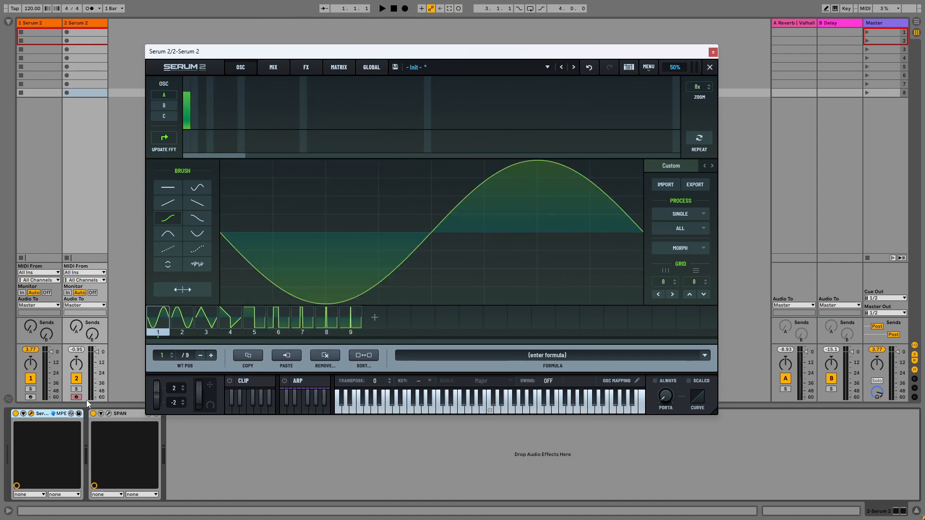
Step: Open the SPAN analyzer and arrange it side by side with the Serum 2 window
click(109, 414)
drag(617, 50, 800, 54)
drag(471, 55, 335, 24)
drag(665, 54, 710, 53)
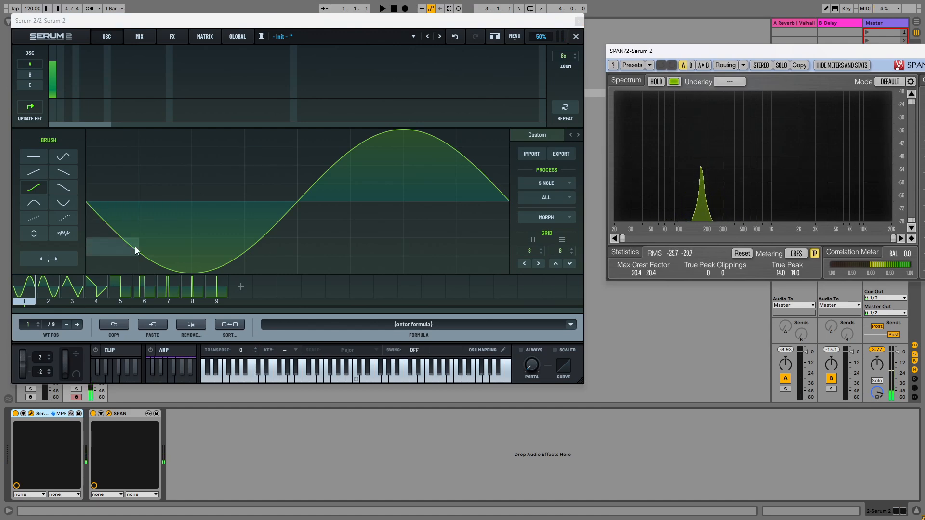
Step: Remove frames 5 to 9 from the new wavetable in one go
click(128, 288)
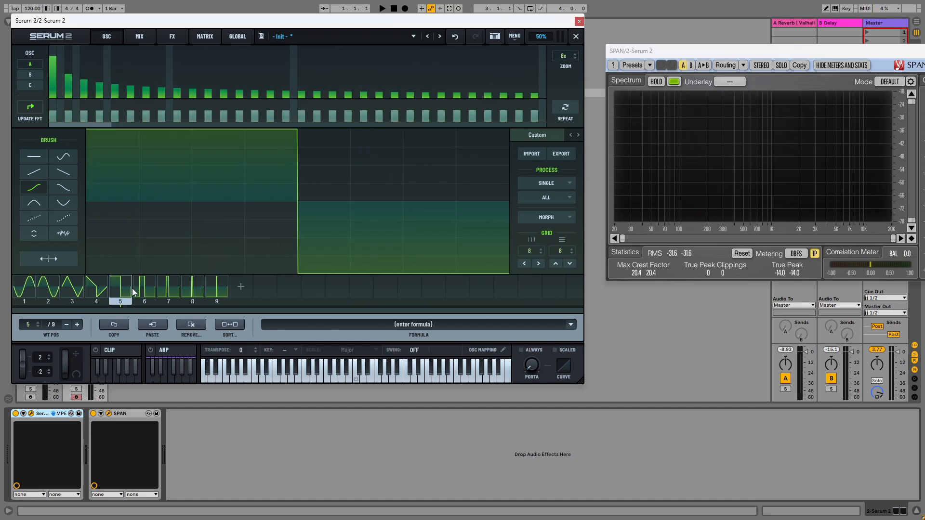
shift+click(201, 283)
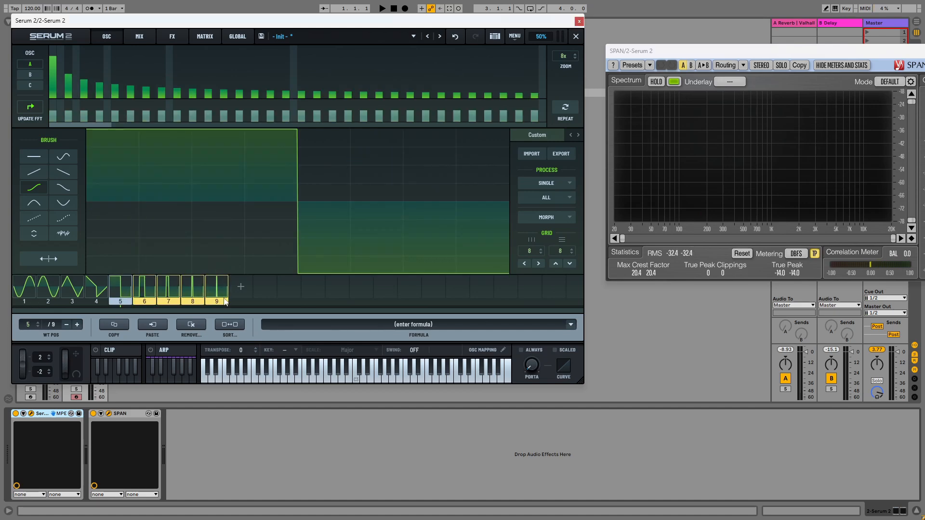
key(Delete)
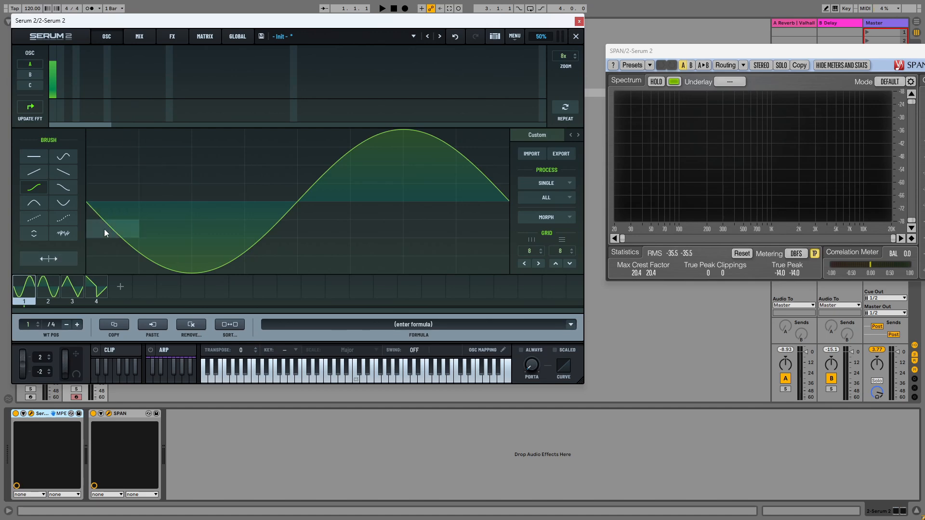
Step: Draw falling ramps at different heights in frame 1's second, fourth, fifth and sixth grid columns
click(69, 175)
click(149, 207)
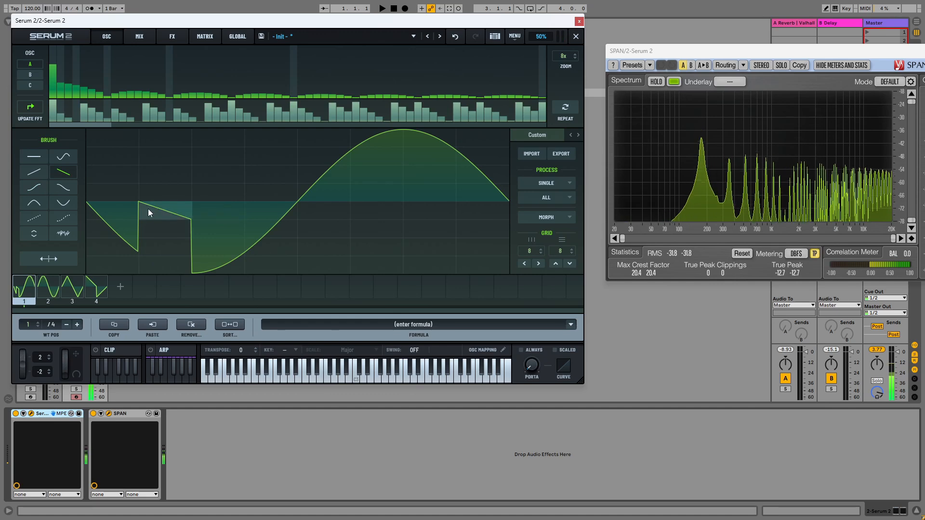
mouse_move(148, 209)
mouse_down()
mouse_move(161, 263)
mouse_move(177, 165)
mouse_up()
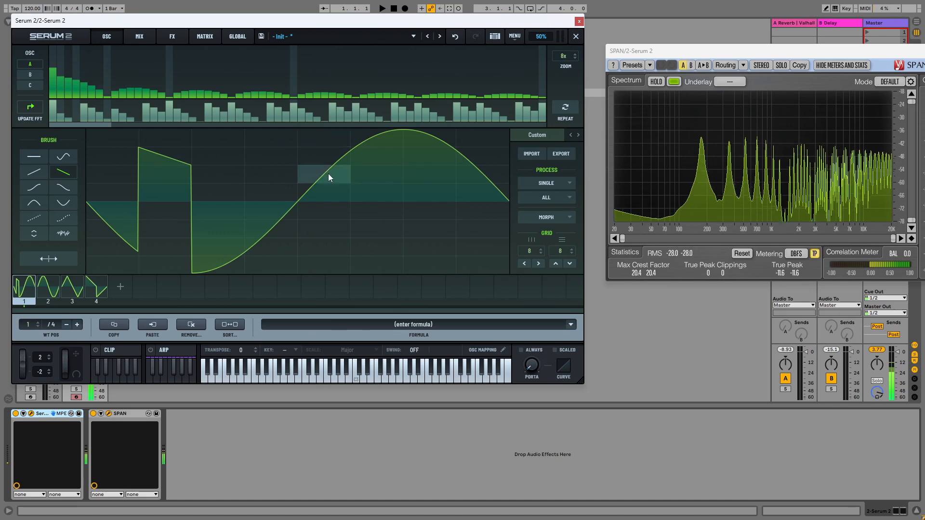
click(287, 241)
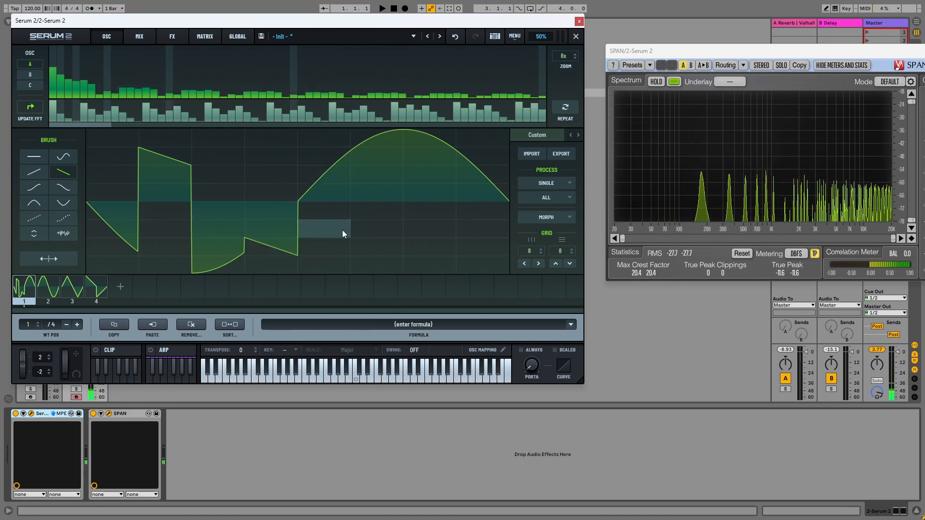
click(340, 174)
mouse_move(340, 183)
mouse_down()
mouse_move(339, 258)
mouse_move(358, 140)
mouse_move(319, 147)
mouse_move(318, 170)
mouse_up()
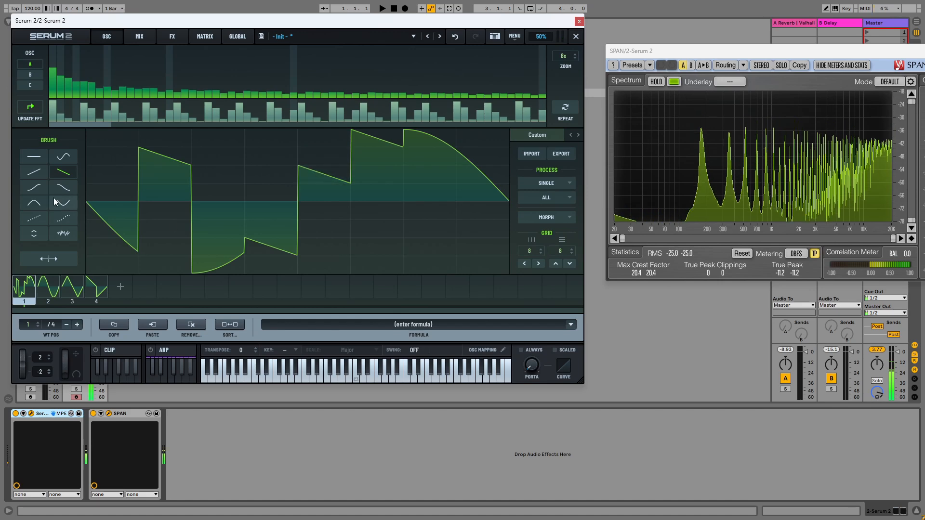
Step: Replace the sixth grid column of frame 1 with a rising ramp that continues from the fifth column's end
click(34, 172)
click(372, 186)
mouse_move(372, 186)
mouse_down()
mouse_move(372, 216)
mouse_move(384, 167)
mouse_up()
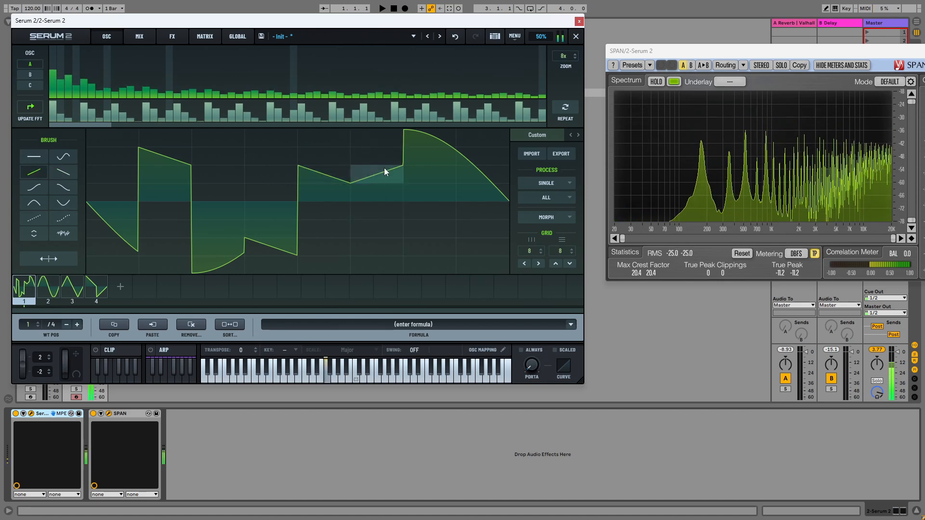
Step: Draw a falling ramp in frame 1's eighth grid column, and smooth the seventh and eighth columns into one continuous descending curve
click(499, 184)
click(63, 172)
click(494, 194)
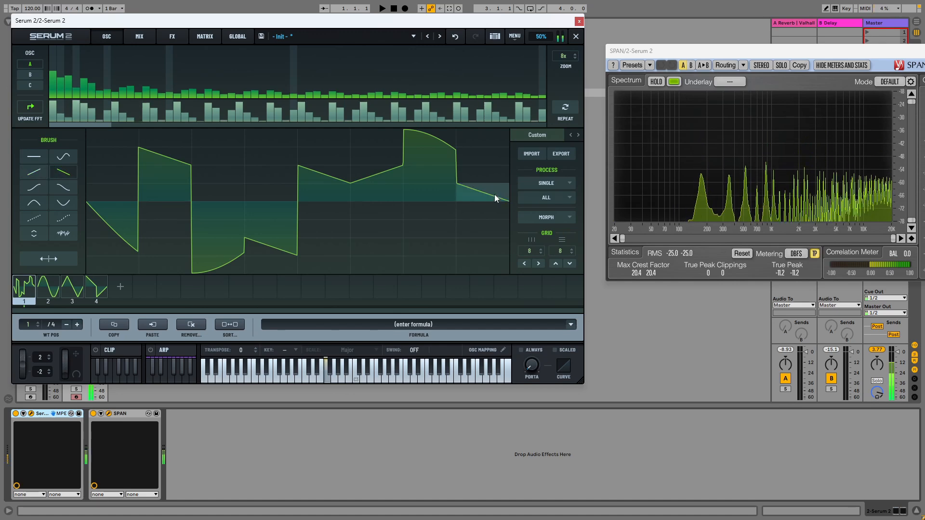
click(70, 217)
click(475, 171)
click(447, 161)
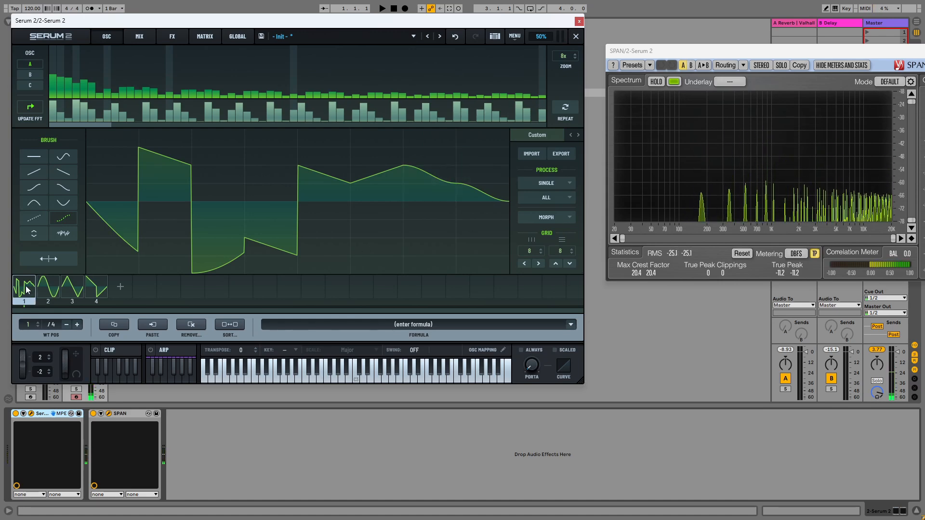
Step: Copy frame 1's waveform onto frame 2 and lower the copy's second harmonic
click(77, 324)
click(161, 323)
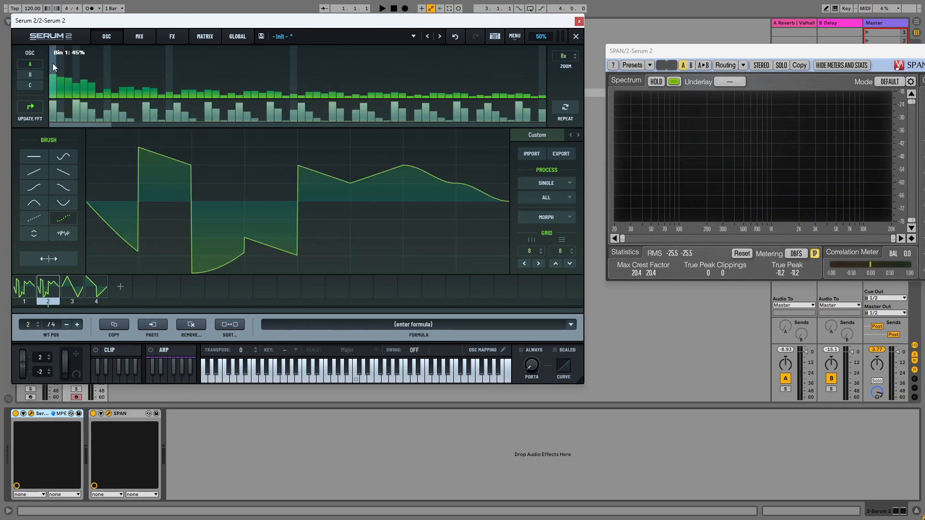
click(60, 88)
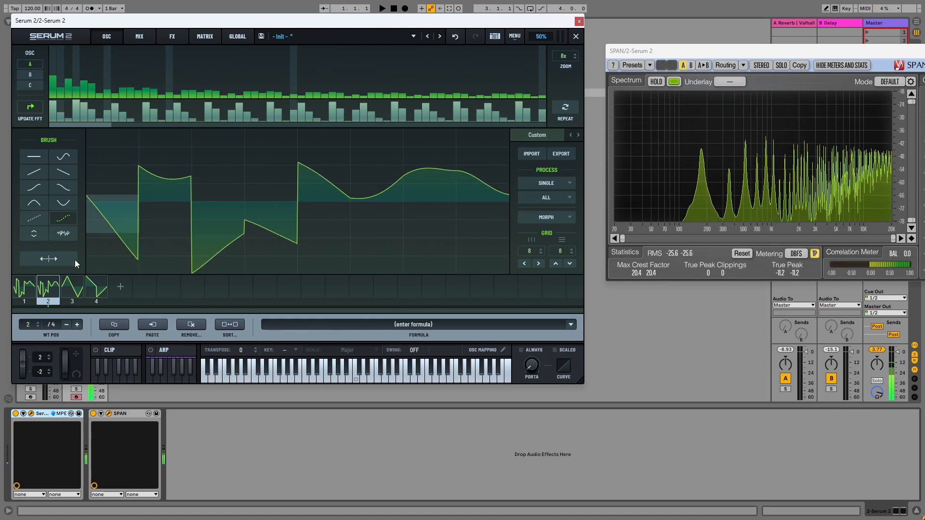
Step: Try a bowl, an arch and a smooth interpolation in frame 2's seventh grid column
click(67, 202)
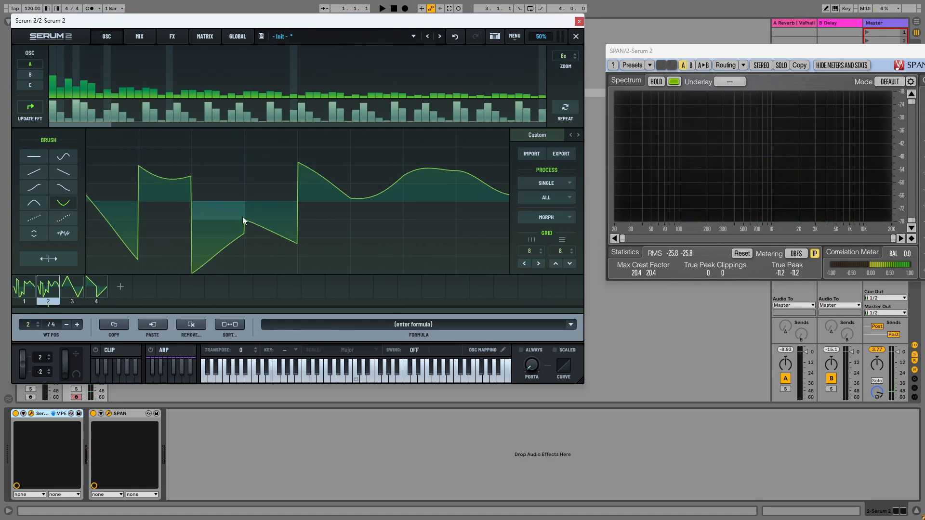
click(441, 171)
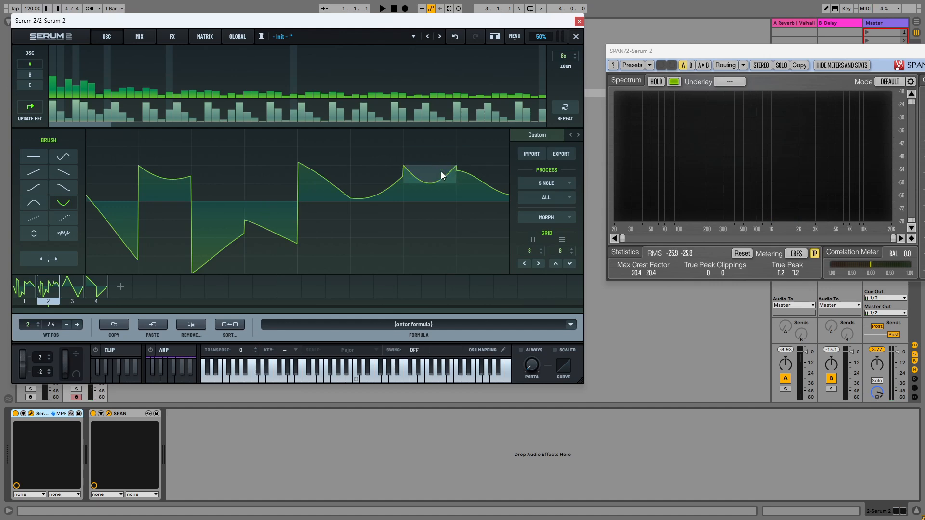
click(34, 202)
click(434, 170)
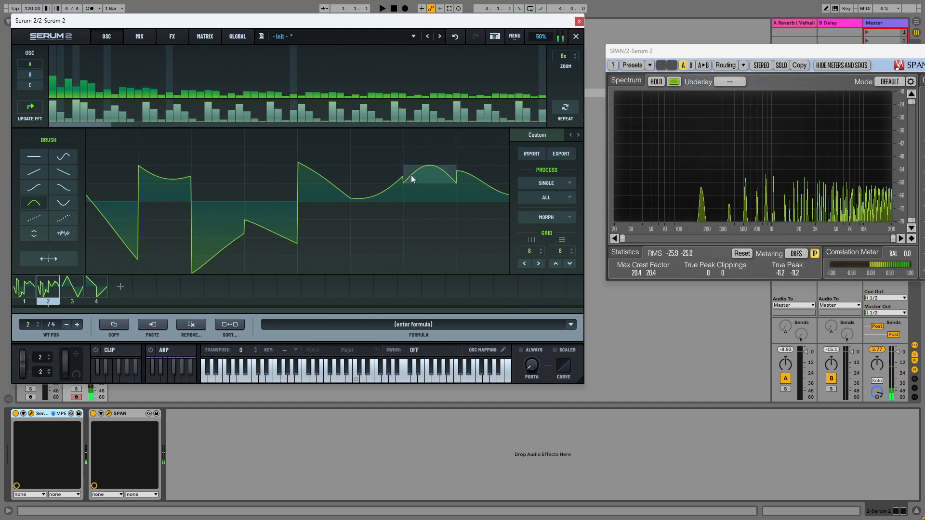
click(64, 218)
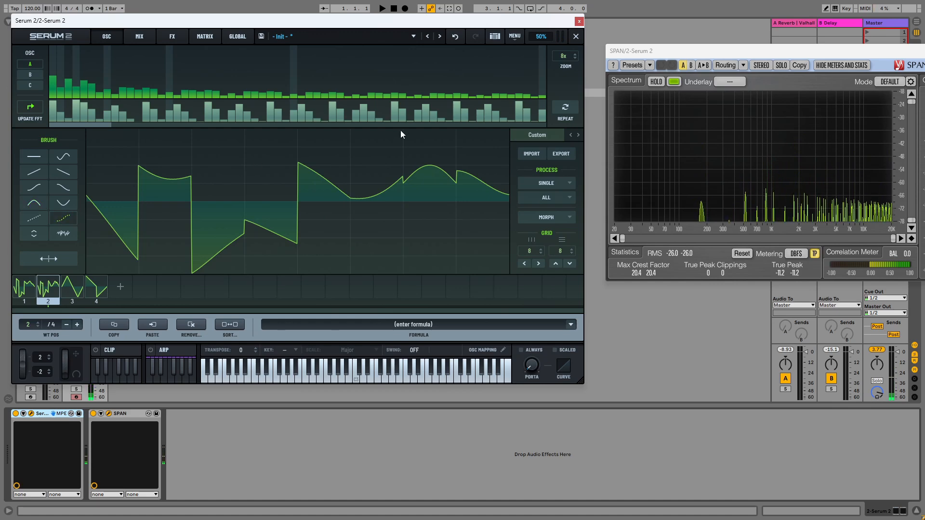
click(402, 140)
click(405, 157)
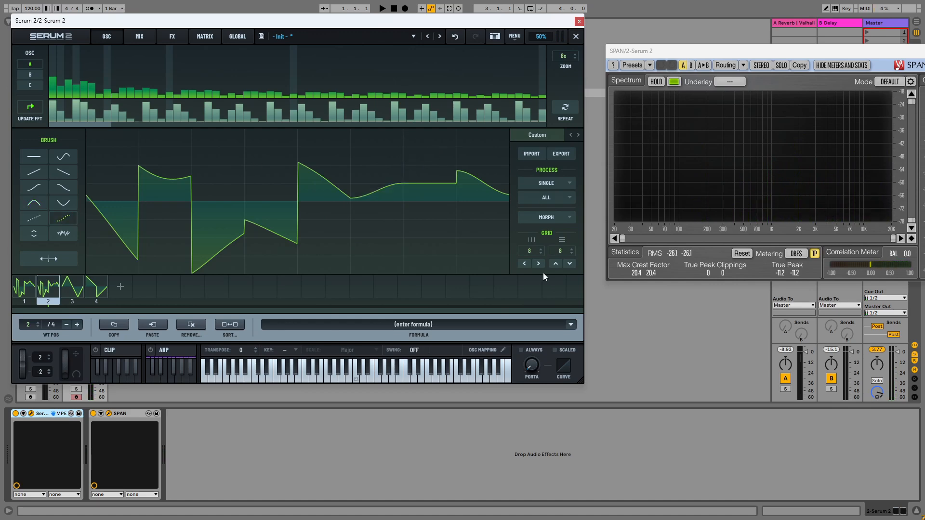
Step: Draw a continuous rising ramp across frame 2's sixth and seventh grid columns and a falling ramp in the eighth
click(34, 171)
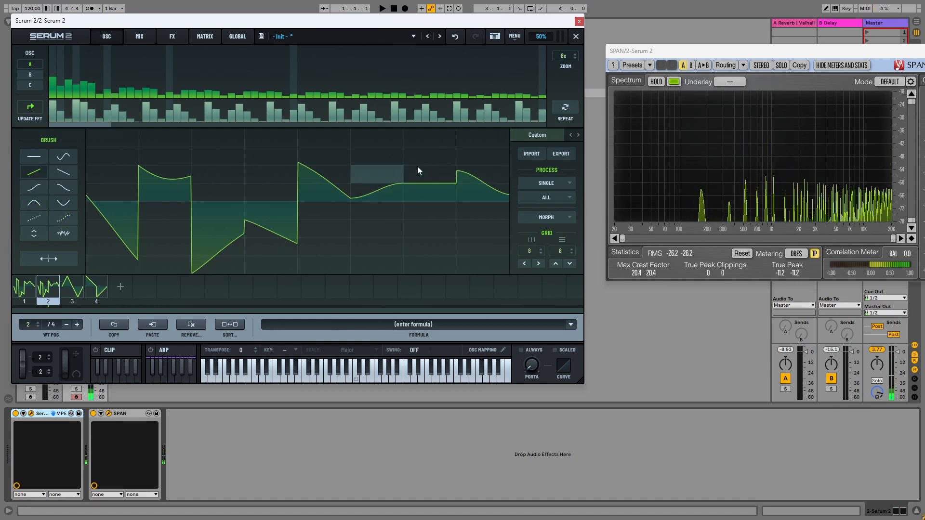
drag(386, 175, 455, 147)
click(67, 172)
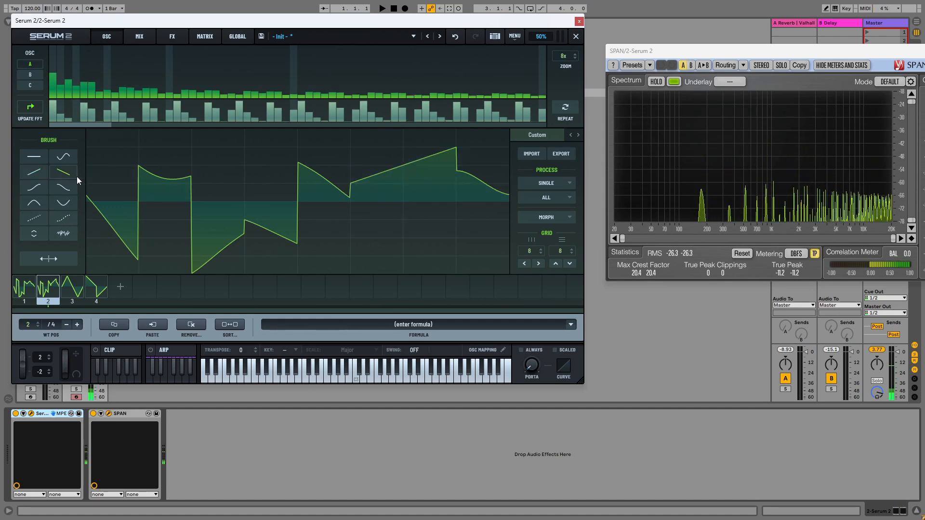
click(487, 175)
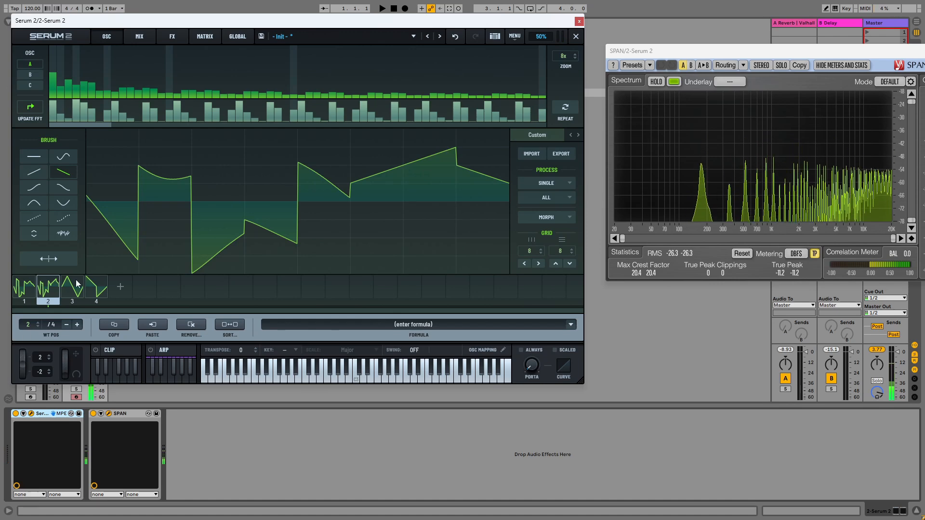
Step: Draw rising ramps at different heights in frame 3's first, second, sixth, seventh and eighth grid columns
scroll(205, 254, down, 1)
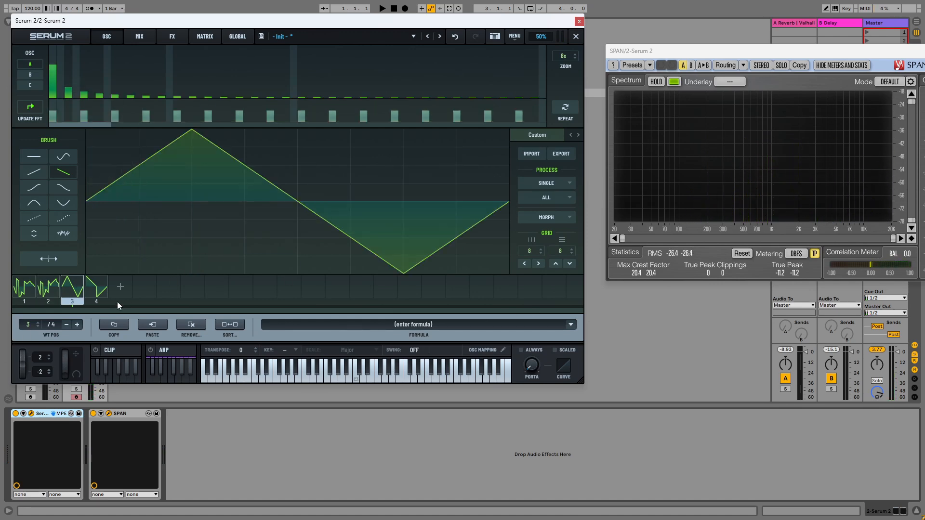
click(34, 172)
click(177, 196)
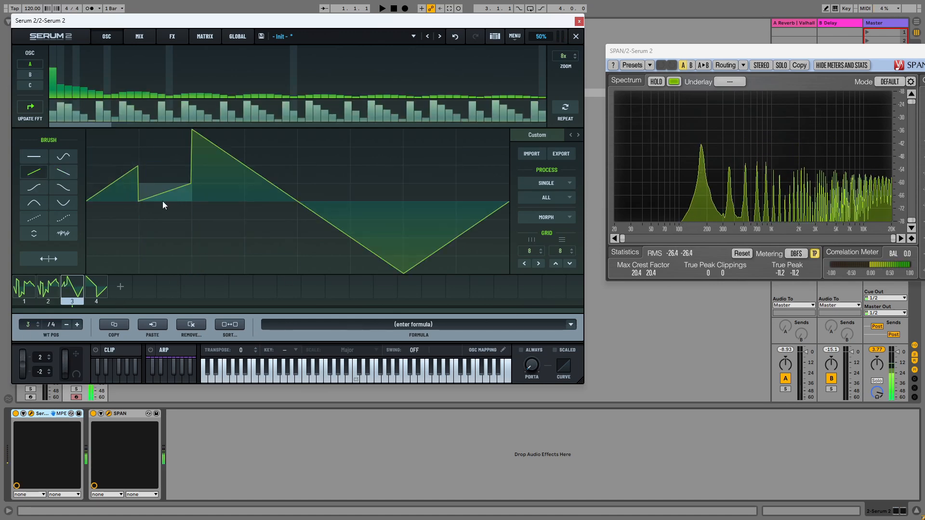
click(131, 242)
click(419, 166)
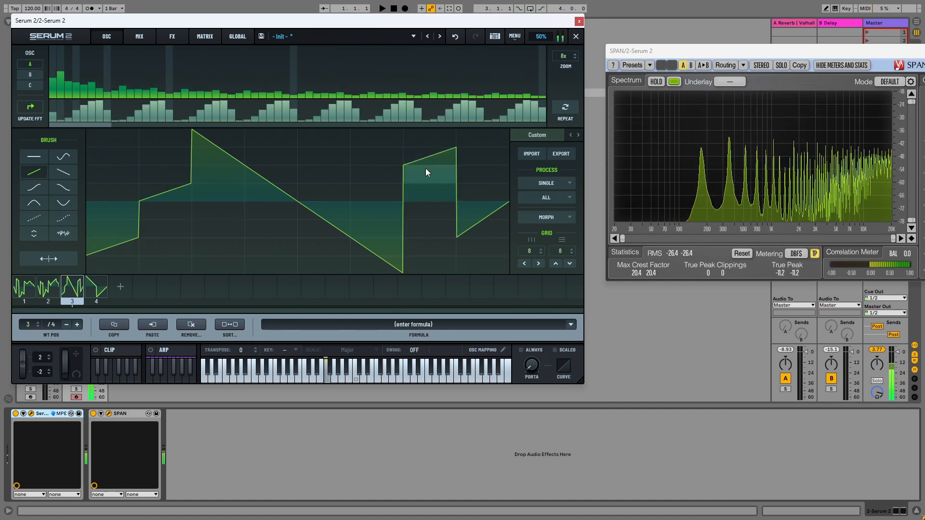
click(384, 205)
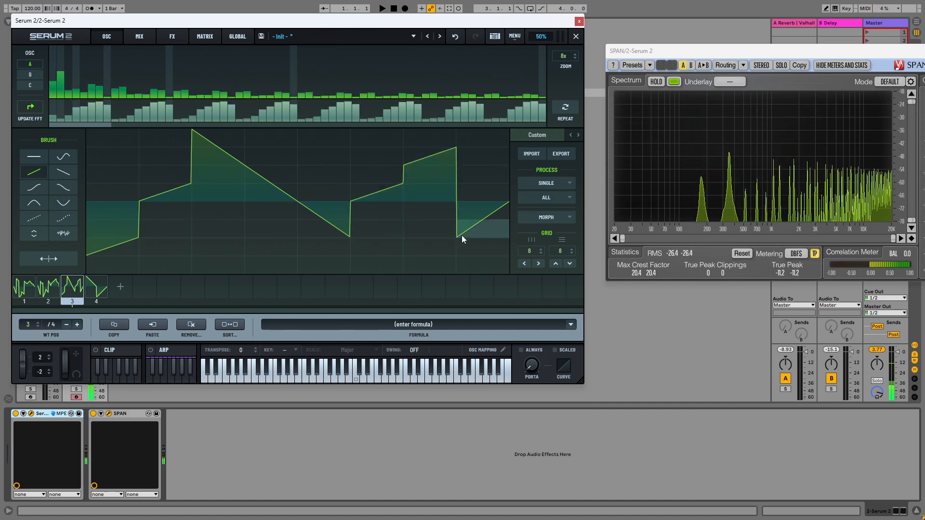
click(474, 231)
click(478, 140)
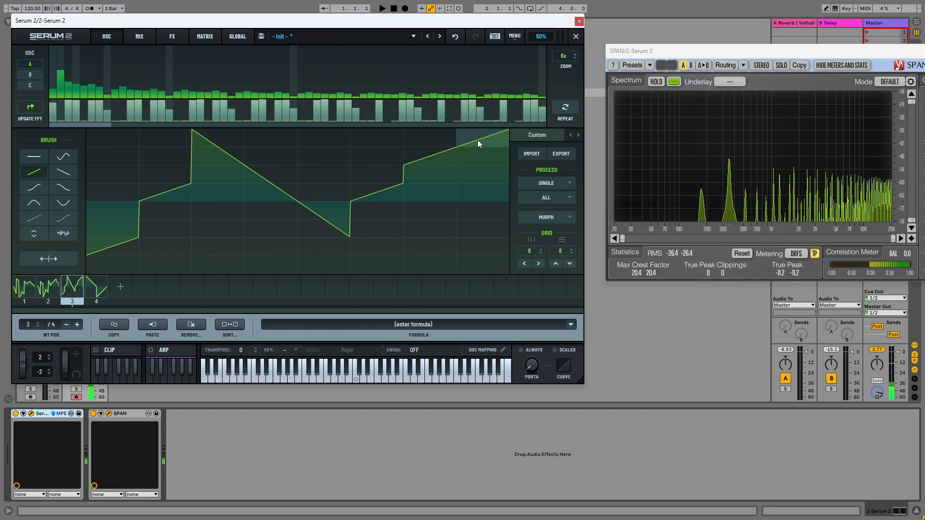
Step: Redraw frame 3's fourth to eighth grid columns as falling ramps, with upward jumps at the sixth and eighth columns
click(63, 172)
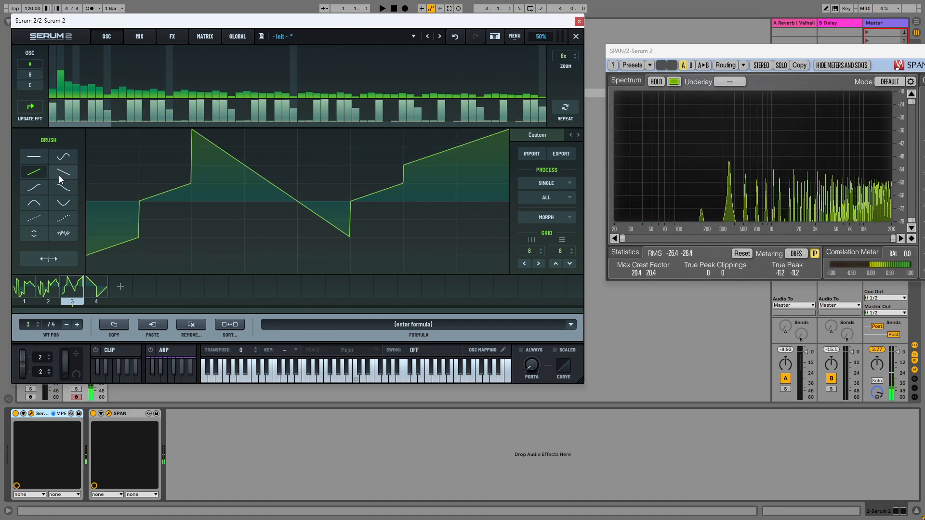
click(482, 177)
drag(294, 210, 271, 255)
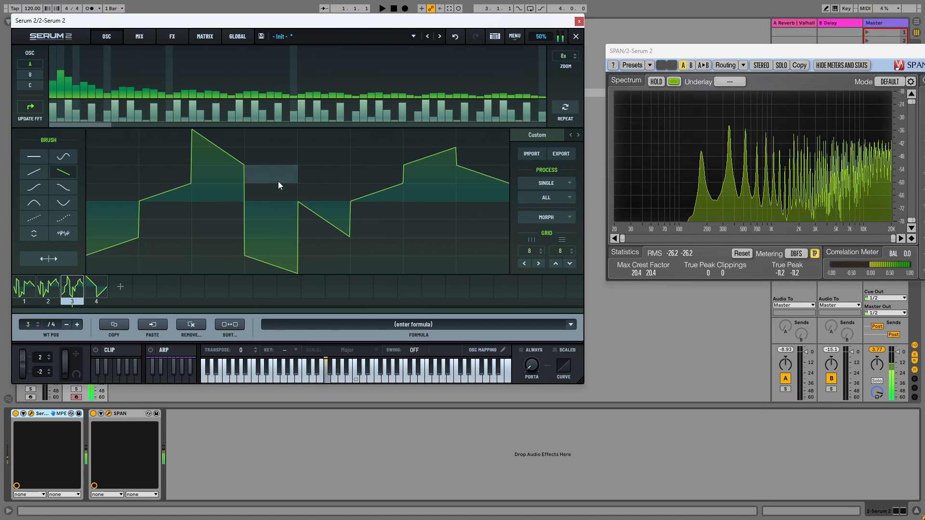
mouse_move(278, 181)
mouse_down()
mouse_move(388, 239)
mouse_move(404, 184)
mouse_move(360, 149)
mouse_move(365, 183)
mouse_move(351, 165)
mouse_up()
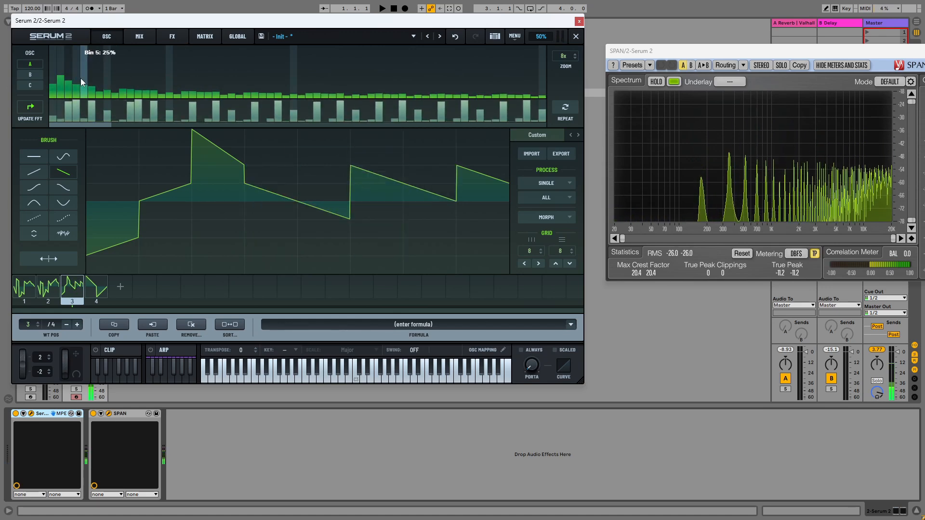
Step: Lower frame 3's fourth harmonic, then draw a high falling ramp in the second grid column and a rising ramp at the bottom of the first
drag(74, 91, 74, 97)
mouse_move(151, 186)
mouse_down()
mouse_move(155, 149)
mouse_move(125, 219)
mouse_move(121, 163)
mouse_move(117, 258)
mouse_up()
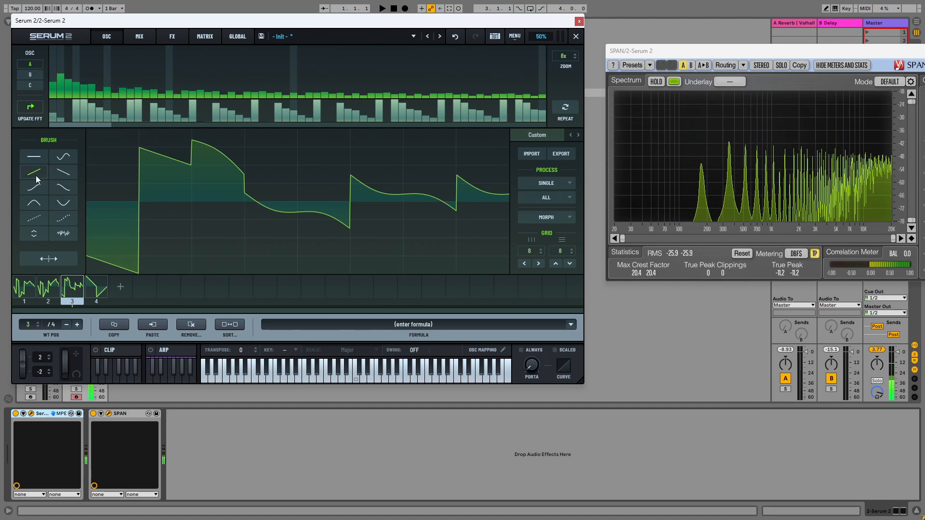
click(34, 172)
click(106, 259)
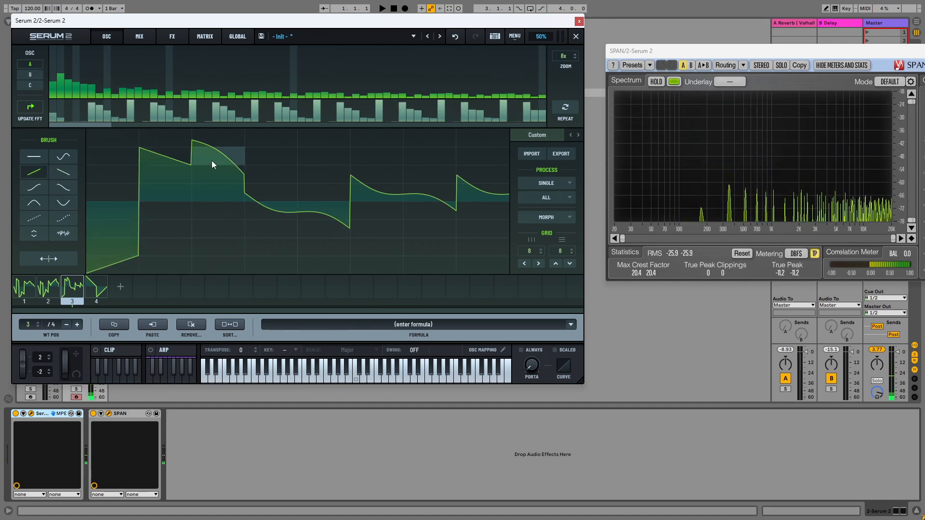
Step: Raise frame 3's first harmonic and copy the resulting waveform onto frame 4
click(50, 76)
click(51, 67)
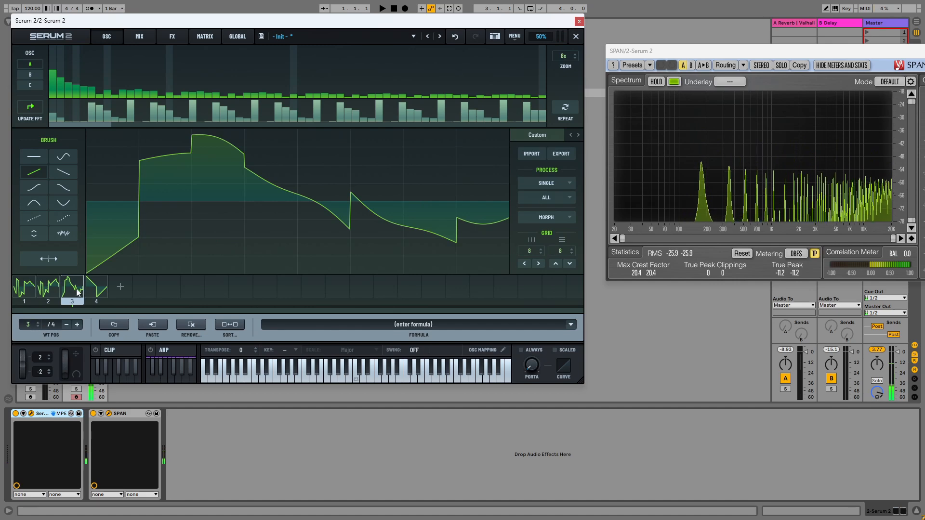
click(114, 324)
click(97, 288)
click(152, 325)
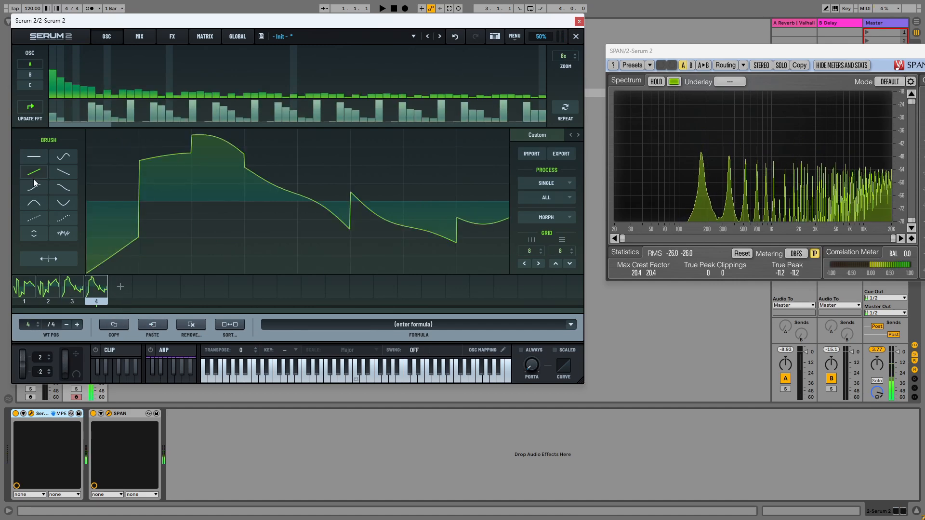
Step: Draw falling ramps in frame 4's first, second, fifth, sixth and eighth grid columns, keeping the first at the very bottom
click(64, 172)
mouse_move(116, 167)
mouse_down()
mouse_move(139, 190)
mouse_move(105, 273)
mouse_up()
drag(299, 165, 404, 200)
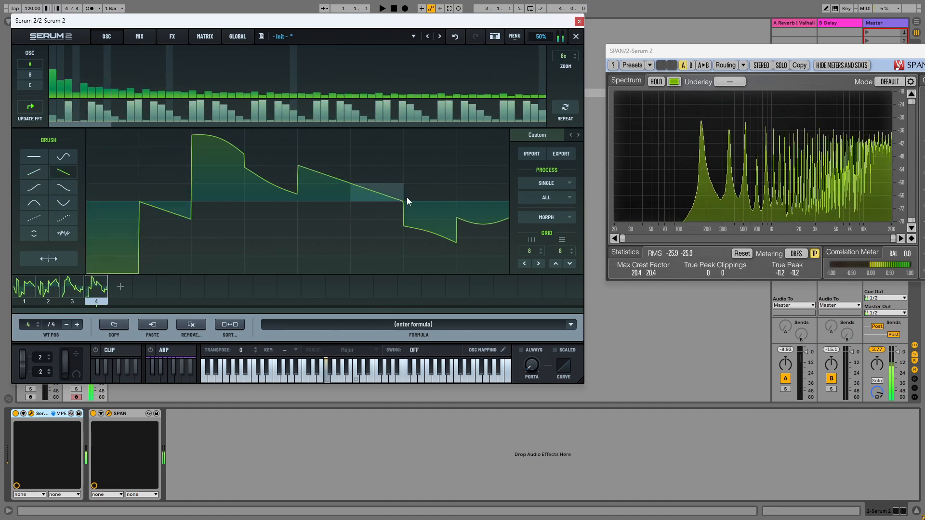
click(492, 167)
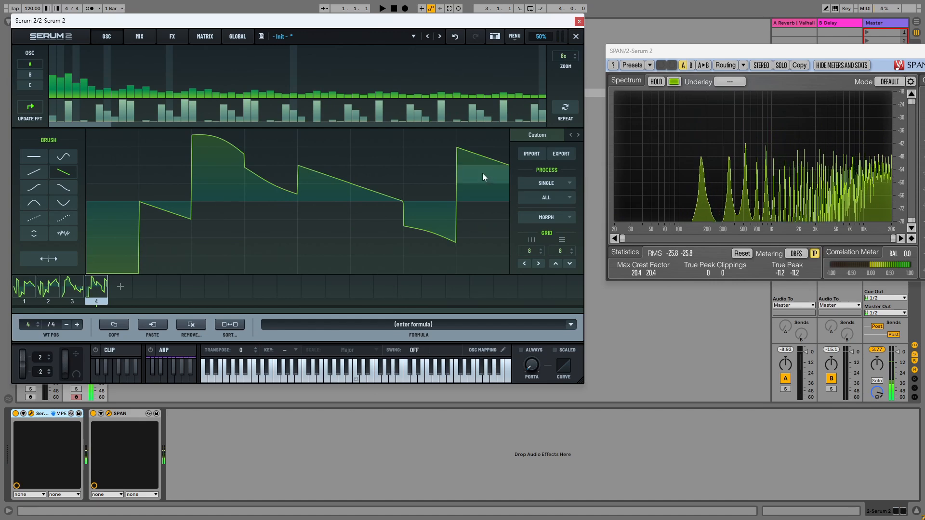
drag(482, 173, 473, 212)
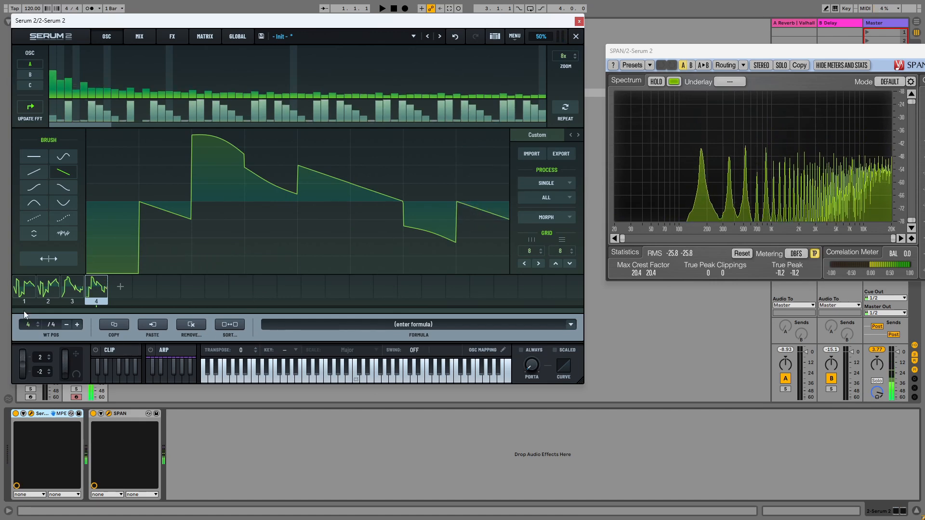
Step: Add a fifth frame and draw falling S-curves in its first, second, fifth and sixth grid columns
click(120, 287)
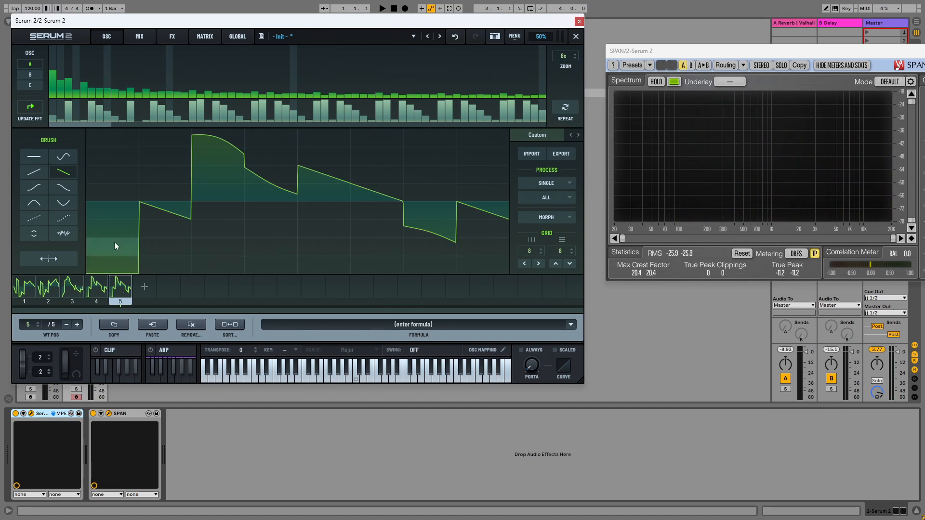
click(117, 222)
click(64, 190)
click(103, 190)
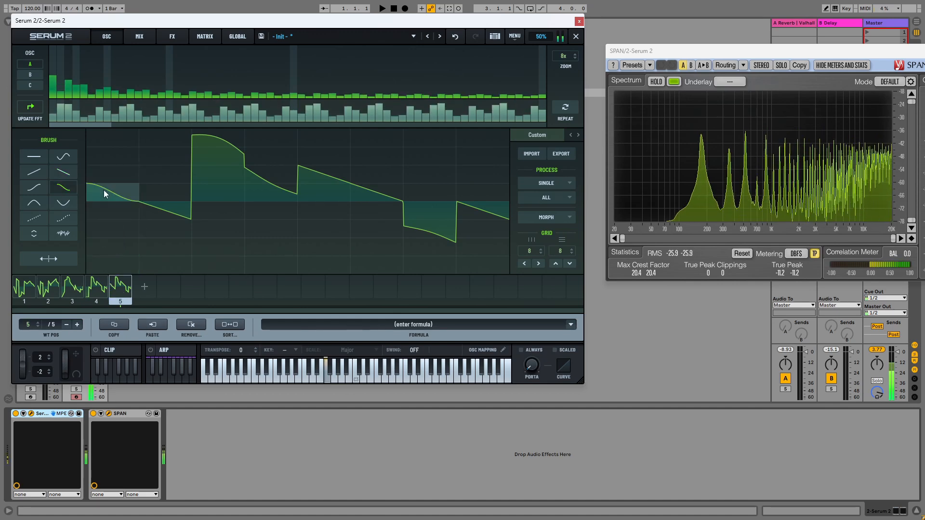
mouse_move(104, 193)
mouse_down()
mouse_move(139, 251)
mouse_move(166, 271)
mouse_up()
click(343, 169)
click(363, 216)
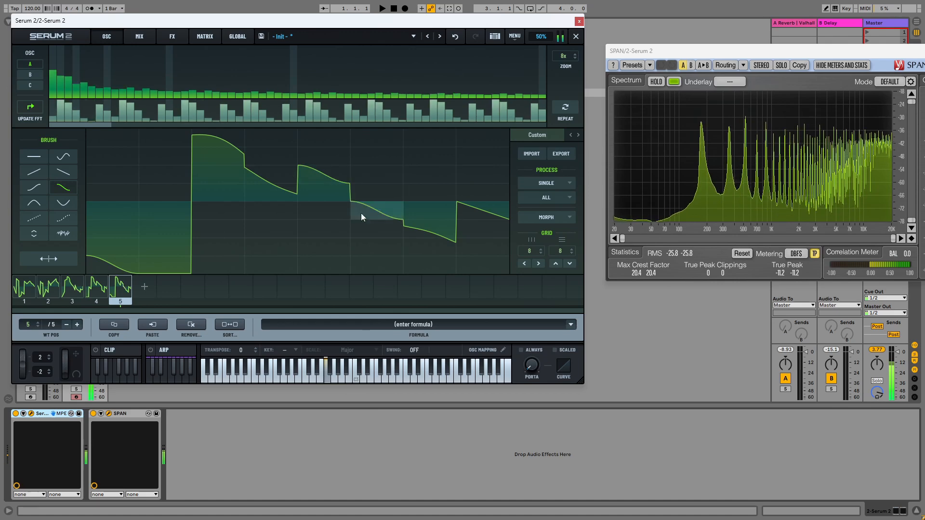
click(361, 233)
Step: Replace frame 5's second and third grid columns with one falling ramp from the top, and the sixth column with a rising ramp
click(63, 218)
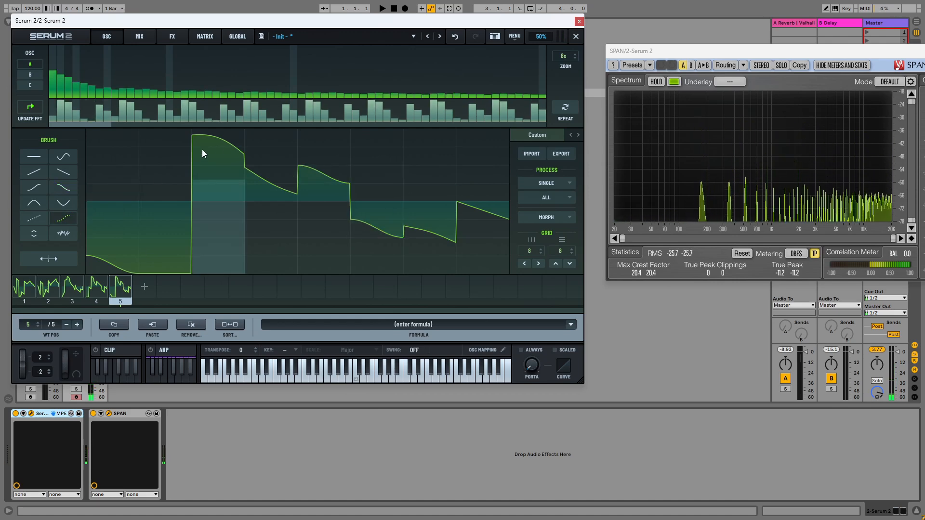
click(217, 143)
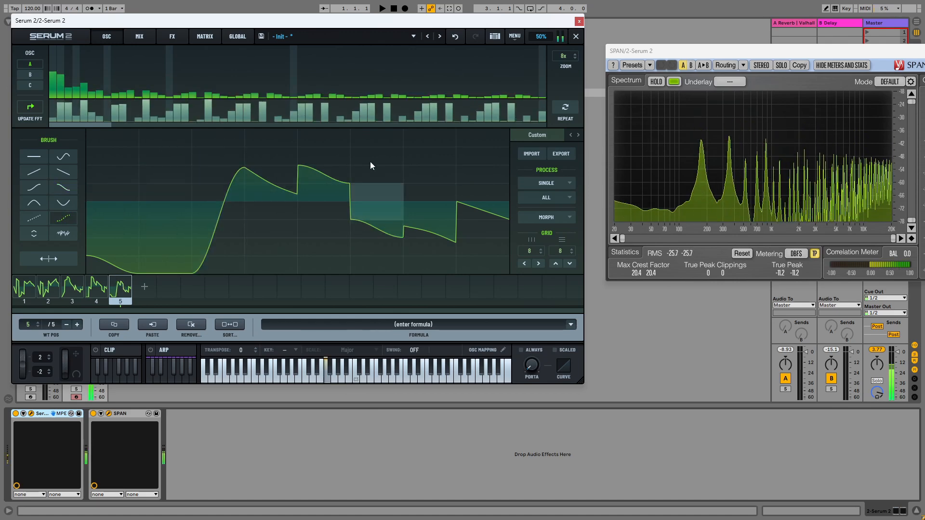
click(60, 171)
mouse_move(164, 190)
mouse_down()
mouse_move(206, 180)
mouse_move(179, 143)
mouse_up()
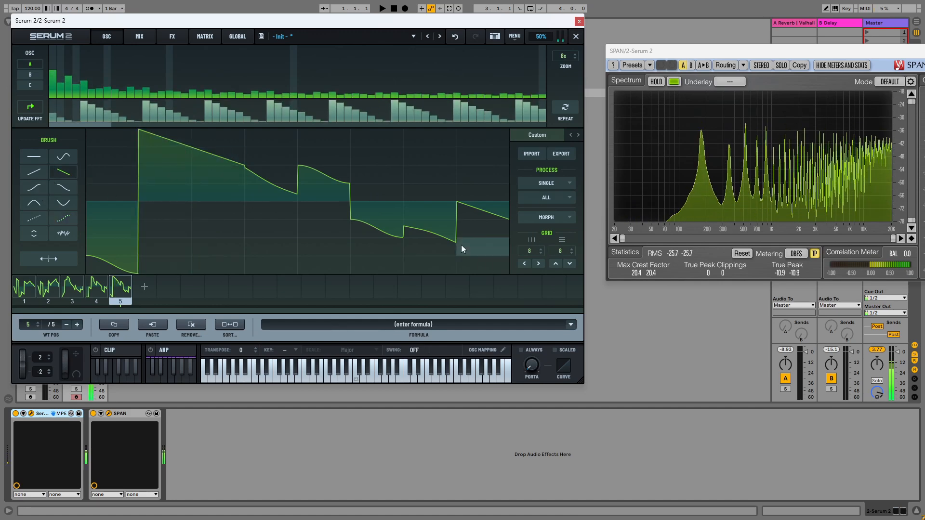
click(34, 172)
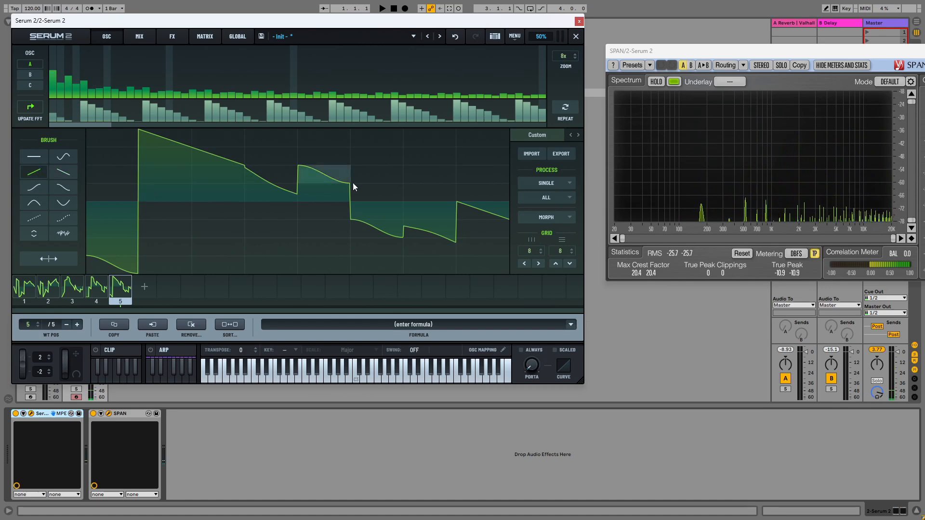
mouse_move(353, 184)
mouse_down()
mouse_move(359, 212)
mouse_move(374, 181)
mouse_move(419, 164)
mouse_up()
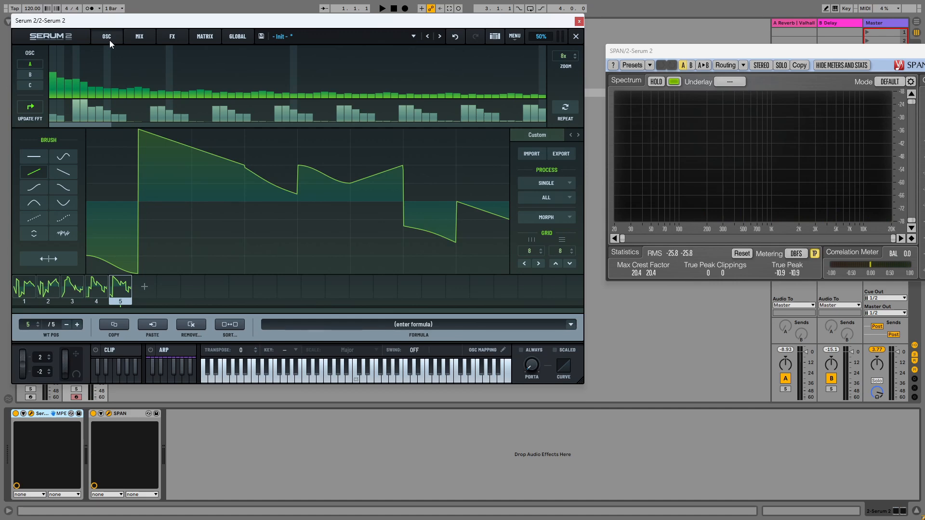
Step: Select all five frames of oscillator A's custom wavetable and morph between them to fill the table to 256 frames
click(576, 36)
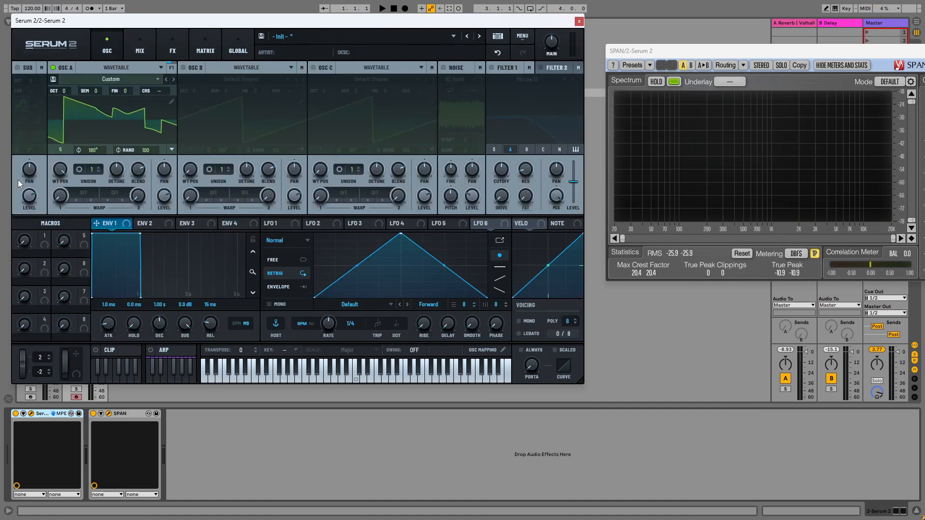
click(171, 101)
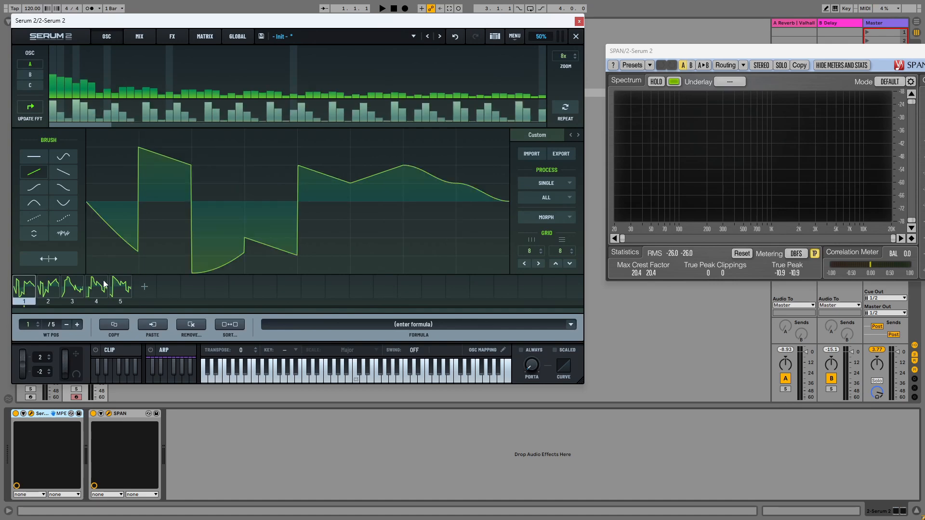
shift+click(118, 288)
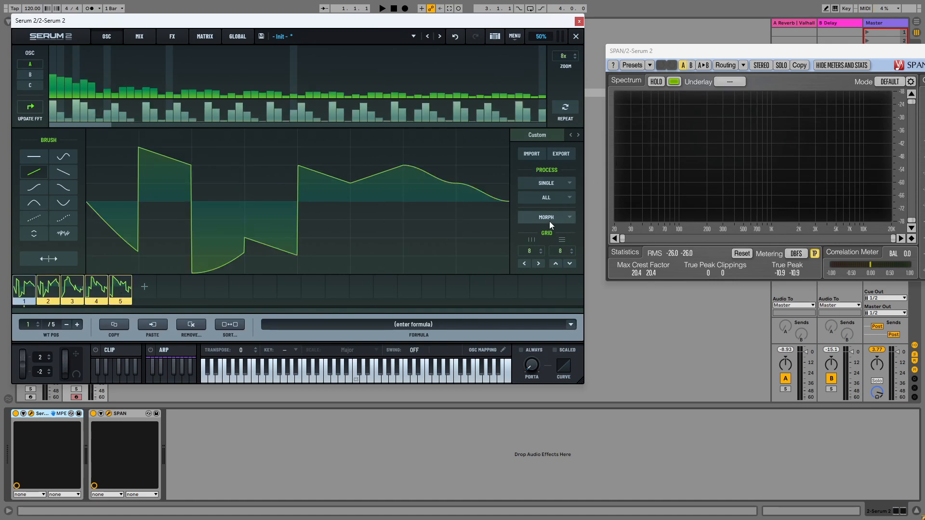
click(550, 220)
click(559, 231)
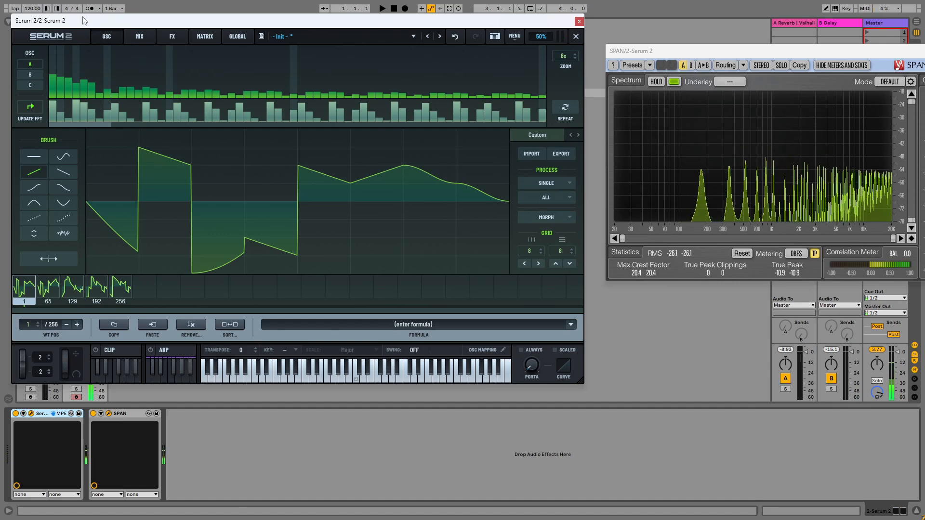
Step: Lower oscillator A by one octave and set its wavetable position to 256
click(576, 36)
drag(63, 91, 65, 106)
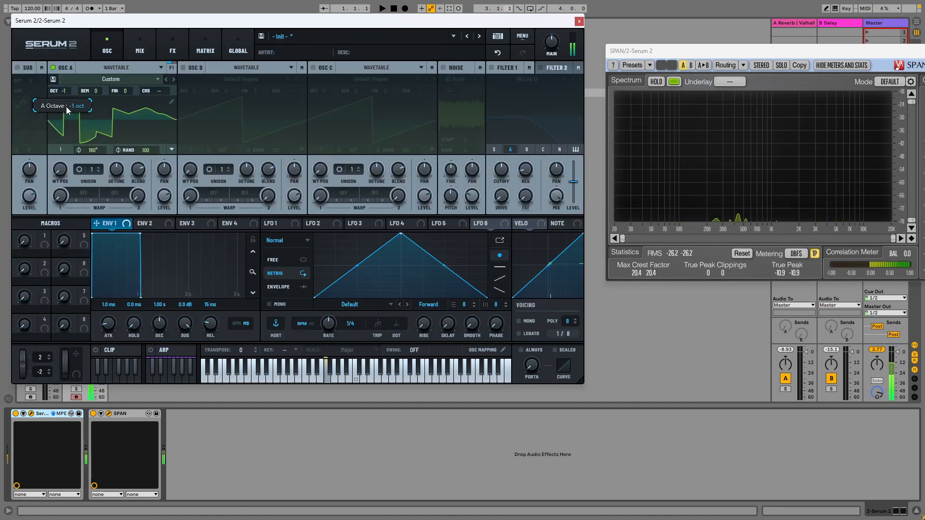
drag(58, 172, 100, 40)
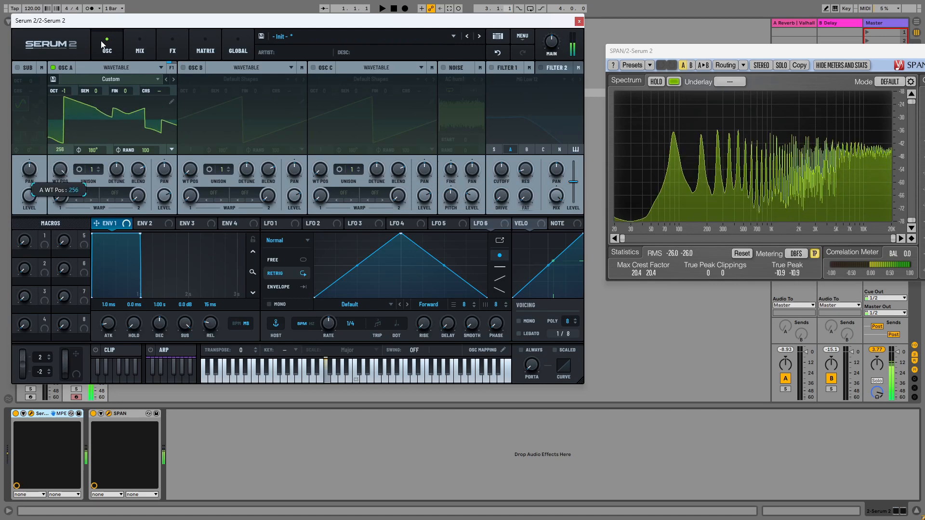
Step: Enable oscillator B, load the My Waves wavetable and set its wavetable position to about 216
click(184, 68)
click(262, 80)
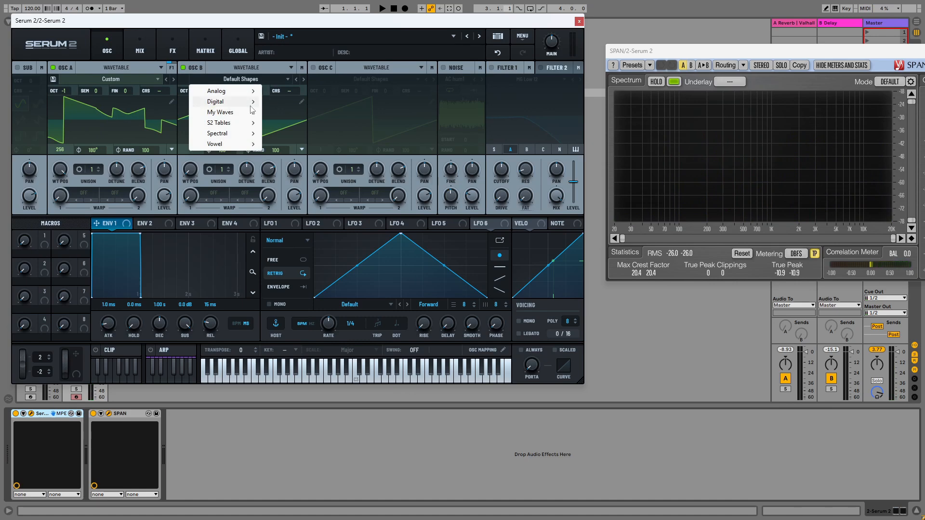
mouse_move(245, 116)
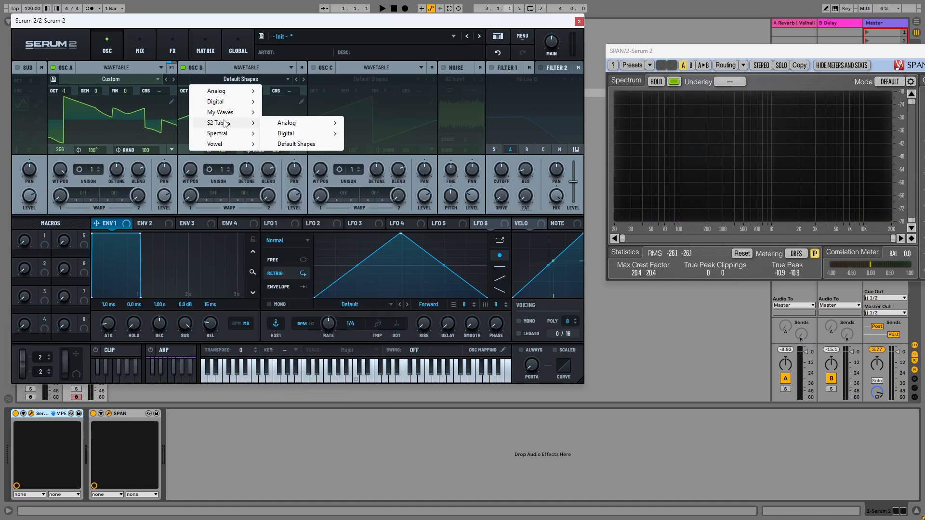
click(278, 116)
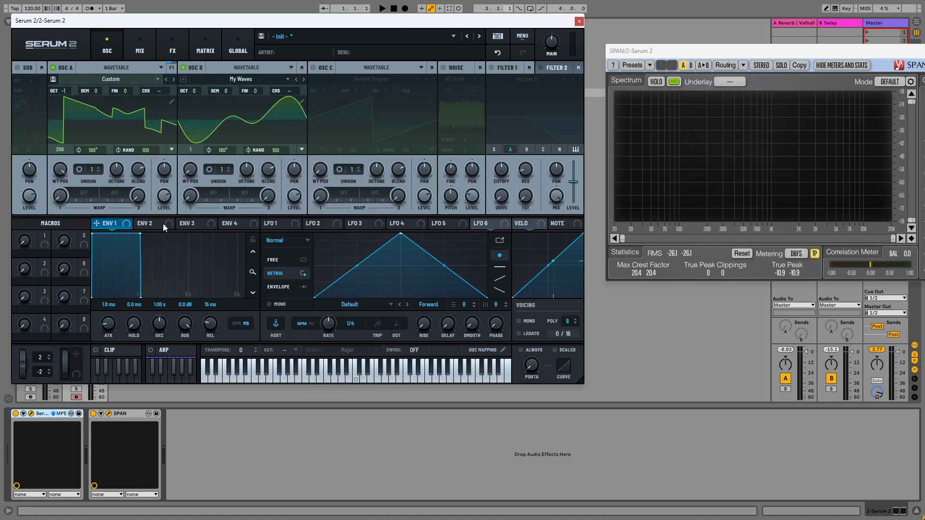
drag(190, 169, 194, 117)
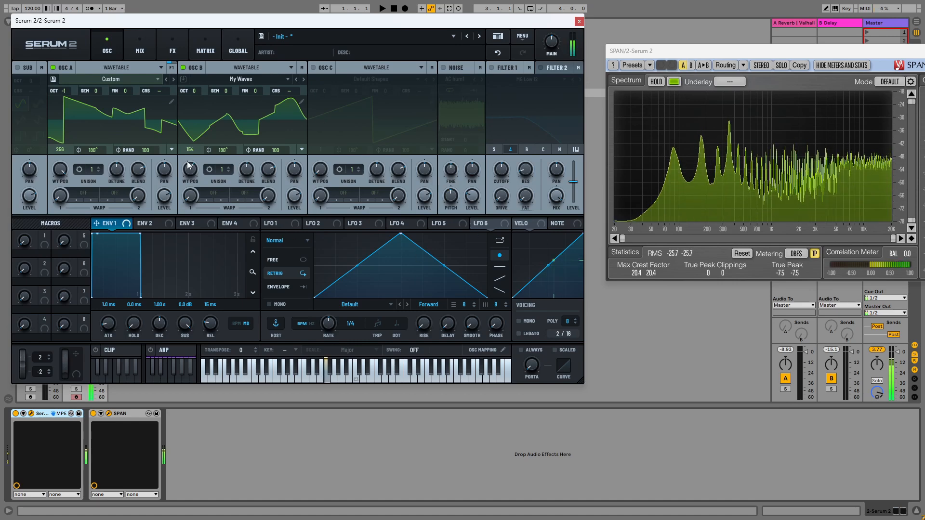
drag(191, 169, 213, 163)
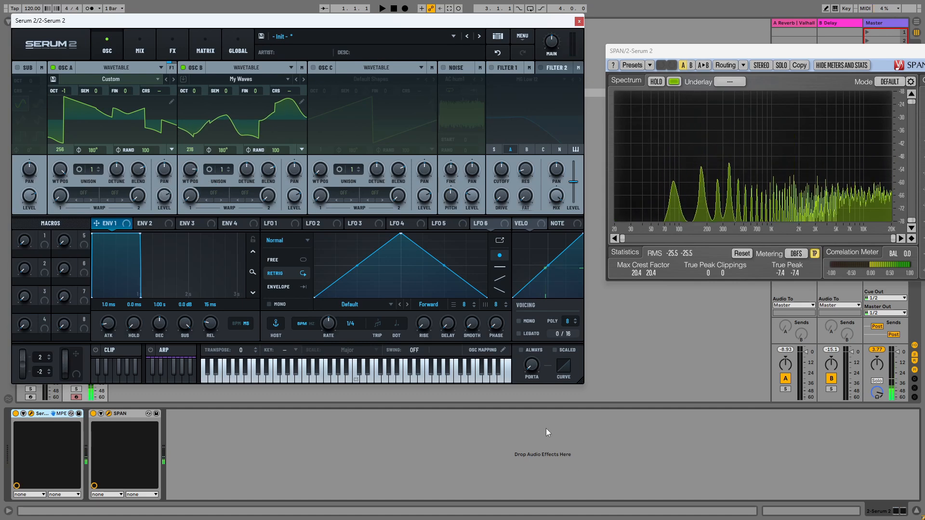
Step: Shape Env 1 with a decay of about 689 ms, sustain near -10.6 dB and a release of 231 ms
drag(140, 232, 125, 263)
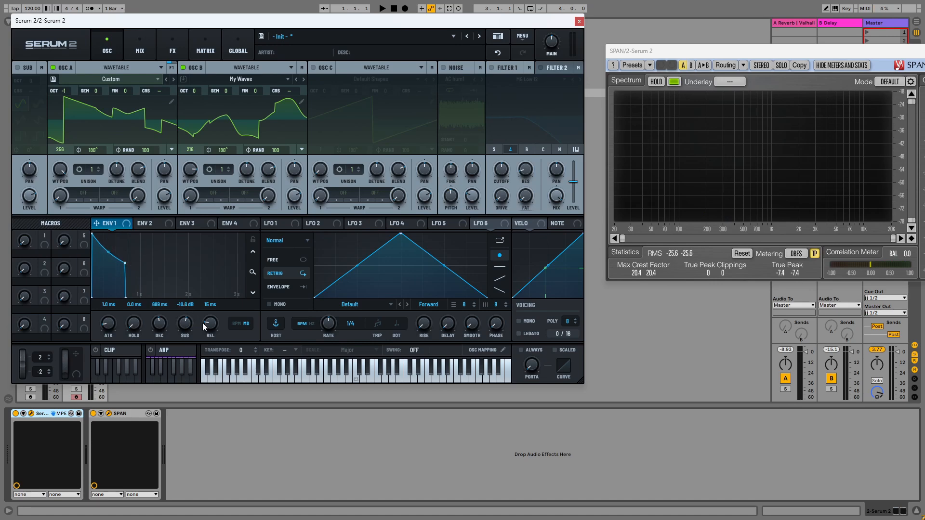
drag(202, 323, 210, 309)
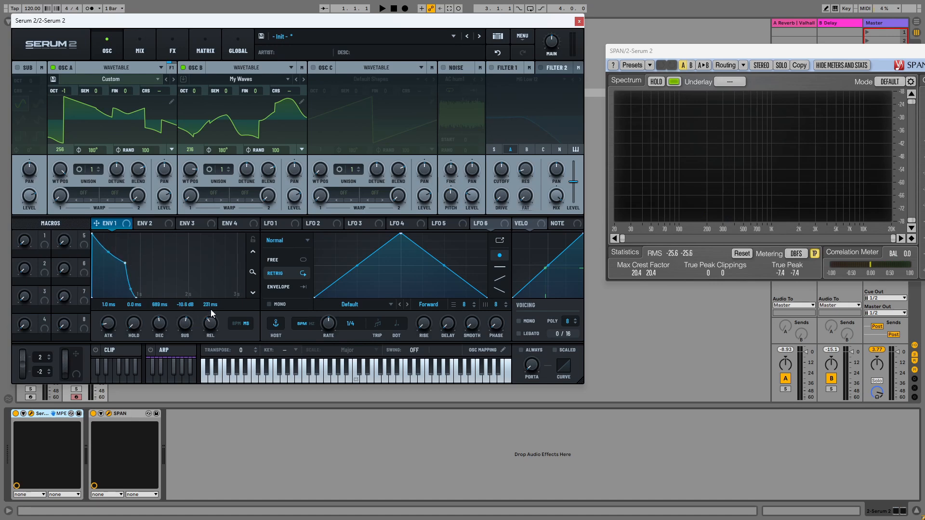
Step: Enable filter 1 for oscillators A and B and lower its cutoff, modulating the cutoff with Env 1 at about 37% and velocity
click(491, 67)
click(526, 150)
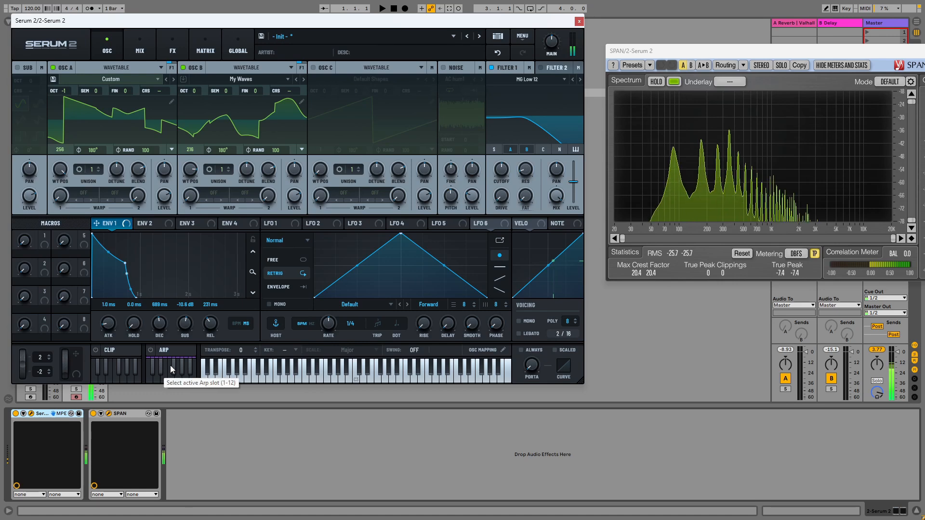
drag(495, 176, 505, 188)
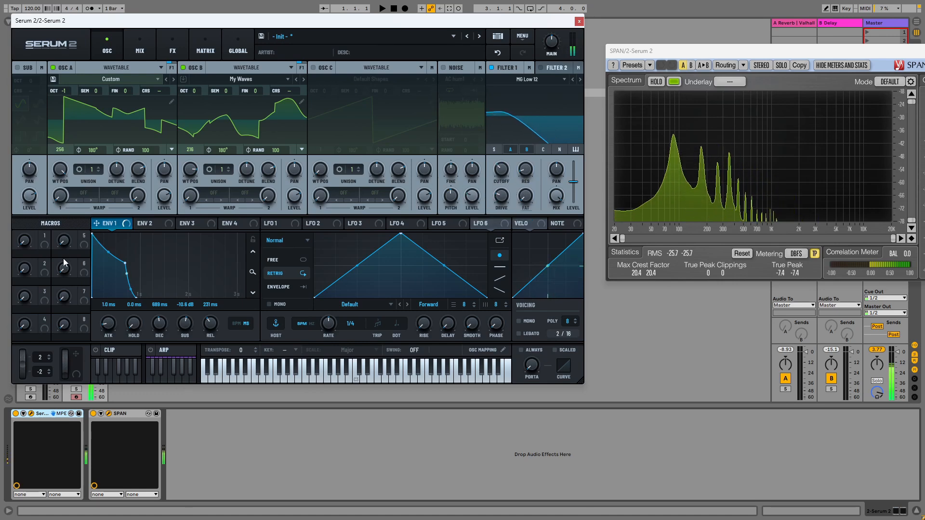
drag(163, 221, 496, 172)
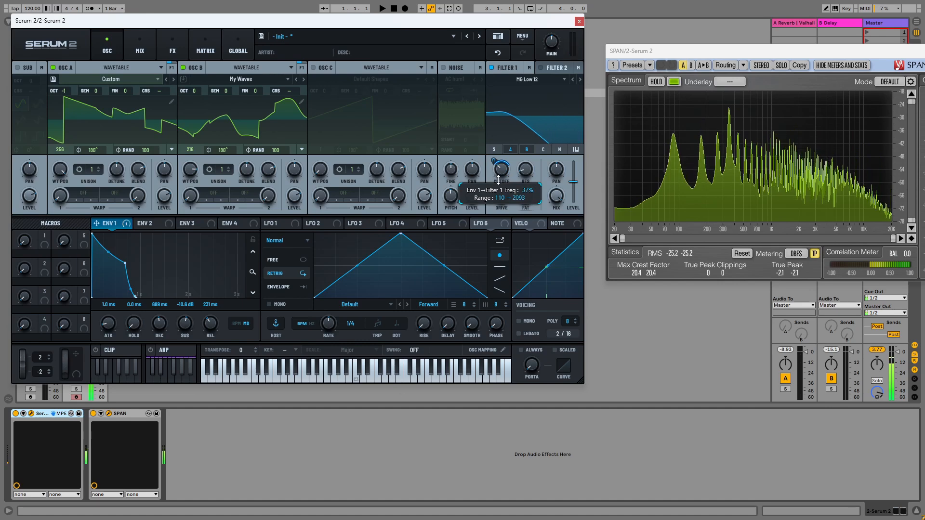
drag(518, 223, 498, 181)
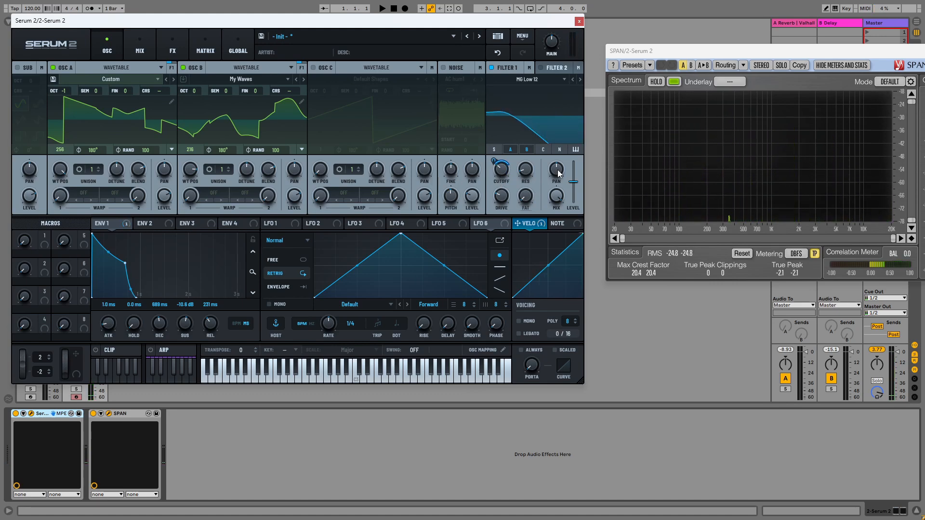
Step: Enable the noise oscillator with the Analog J106 Chorus sample, adjust its level and route it through filter 1
click(443, 68)
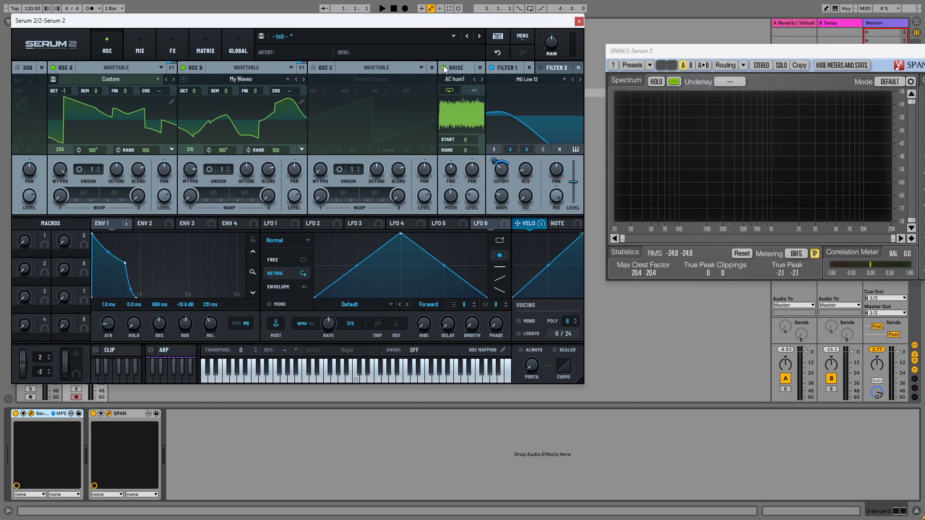
click(454, 79)
mouse_move(465, 92)
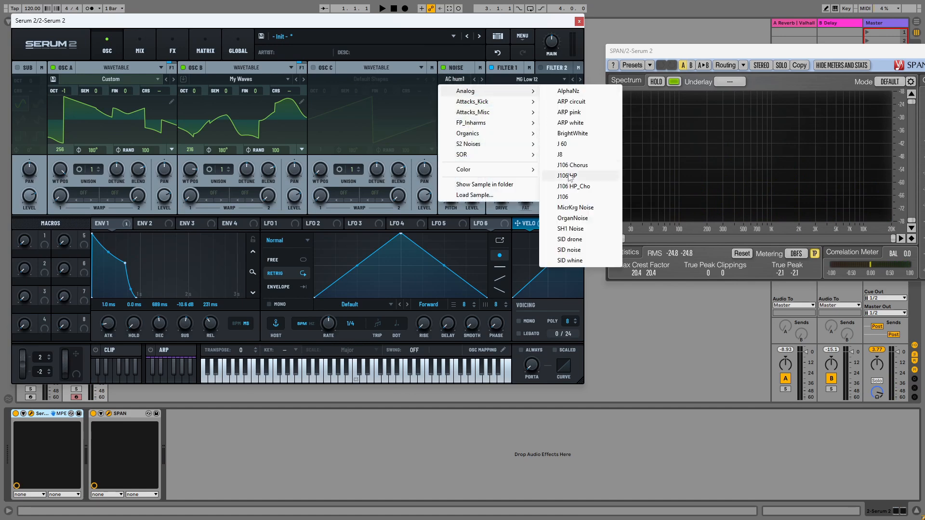
click(590, 164)
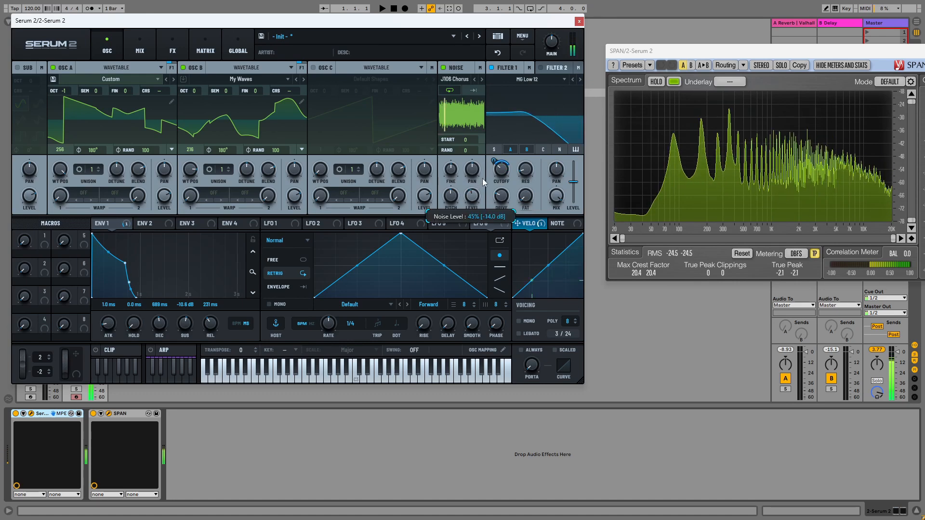
click(560, 149)
scroll(477, 193, up, 5)
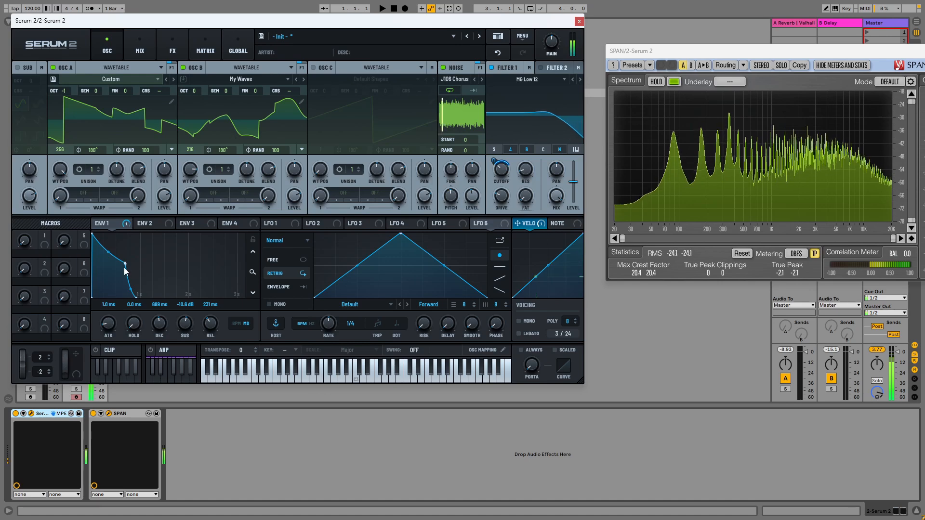
Step: Make Env 1's decay curve steeper and set its sustain to -11.8 dB and release to 424 ms
click(152, 224)
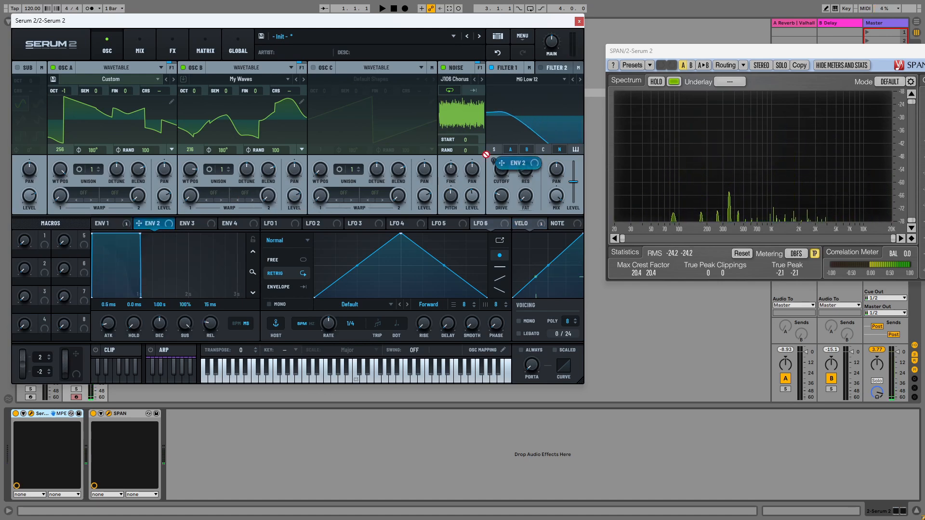
click(131, 230)
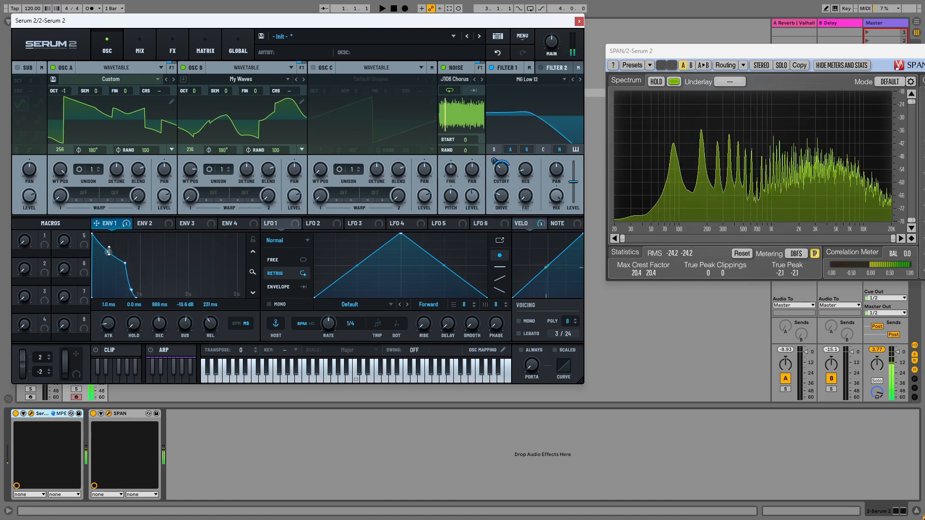
drag(108, 252, 126, 265)
drag(208, 314, 208, 303)
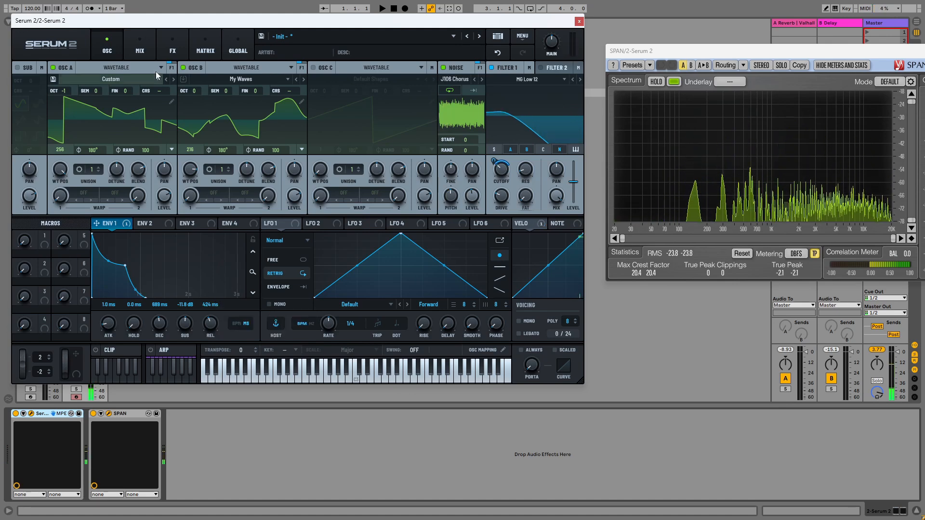
Step: Add a SoftClip distortion to the main effects chain and raise its drive
click(140, 41)
click(172, 46)
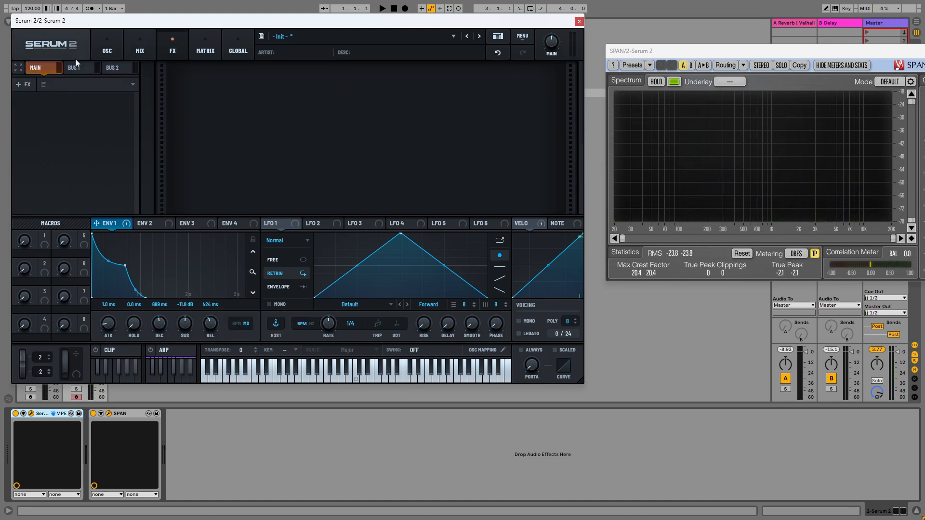
click(107, 50)
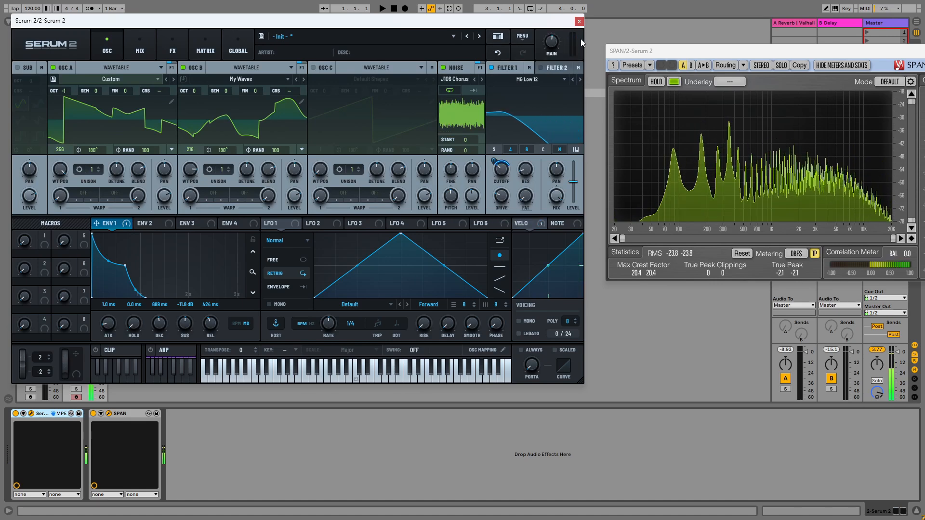
click(174, 50)
click(22, 84)
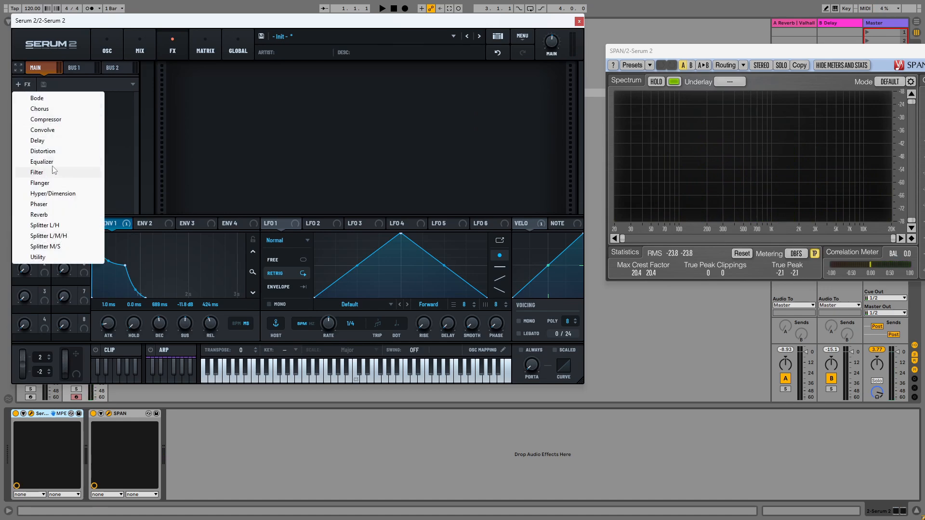
click(43, 151)
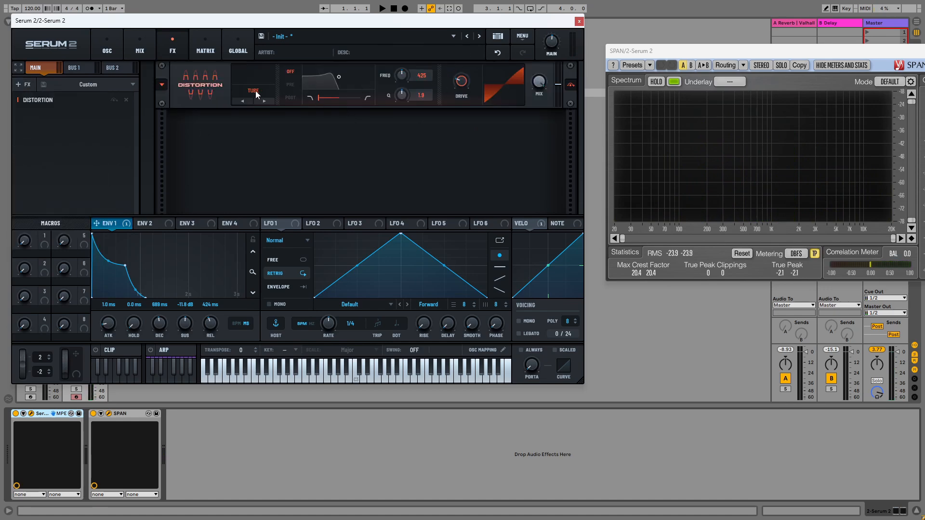
drag(461, 81, 466, 39)
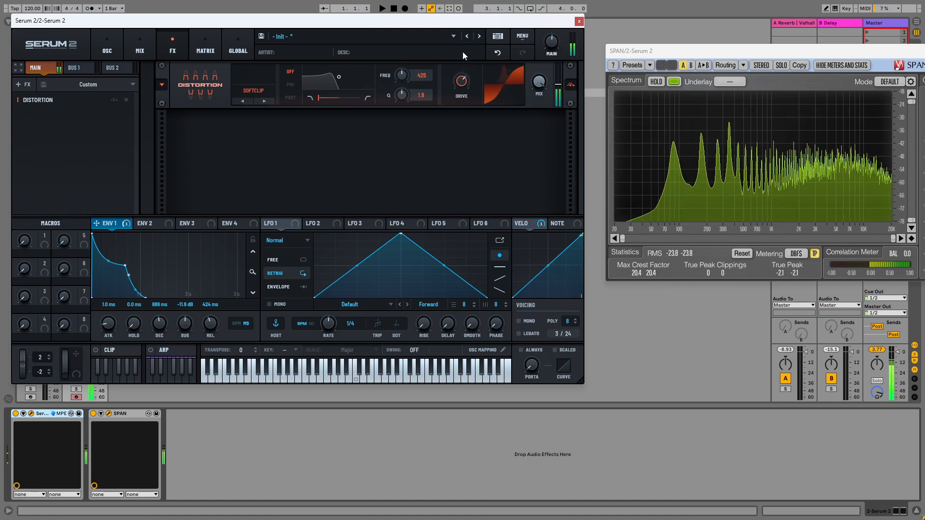
Step: Add a chorus after the distortion, tune its depth, low-pass filter and mix, and compare the sound with it bypassed
click(22, 85)
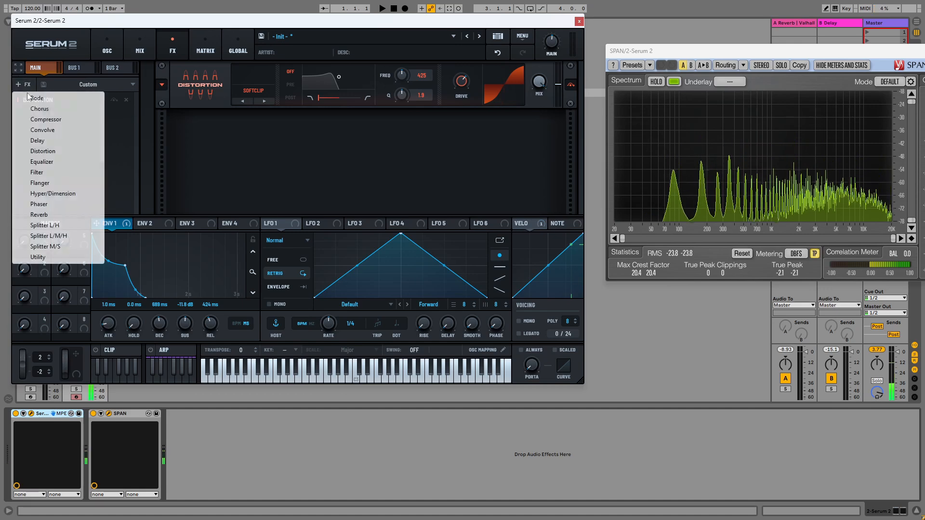
click(48, 108)
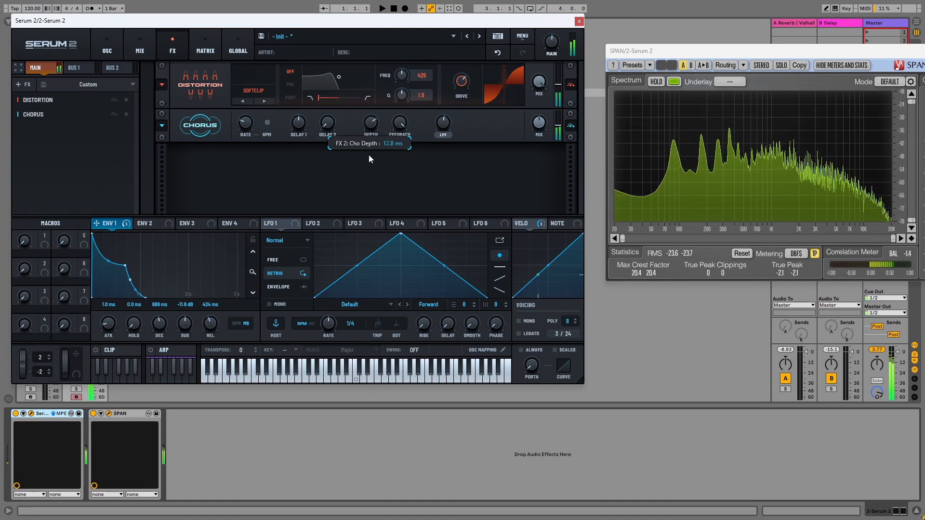
drag(442, 125, 447, 100)
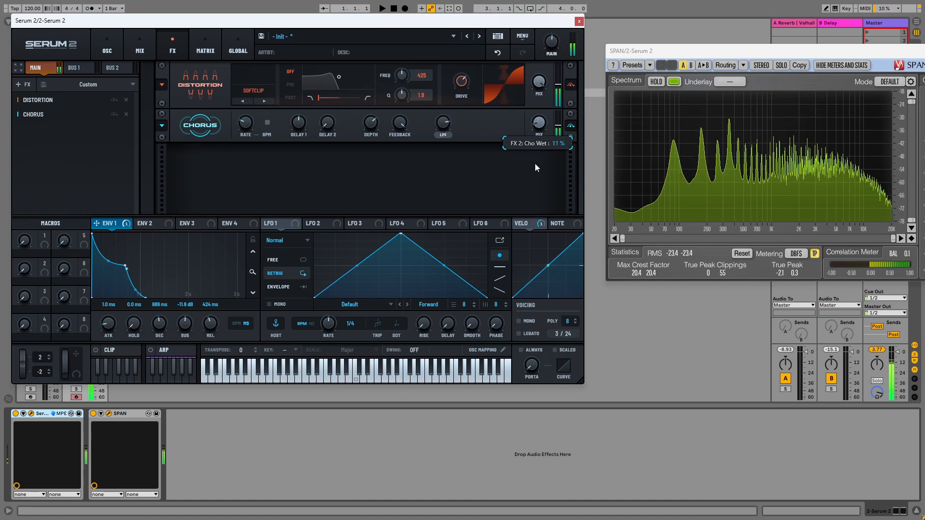
click(571, 126)
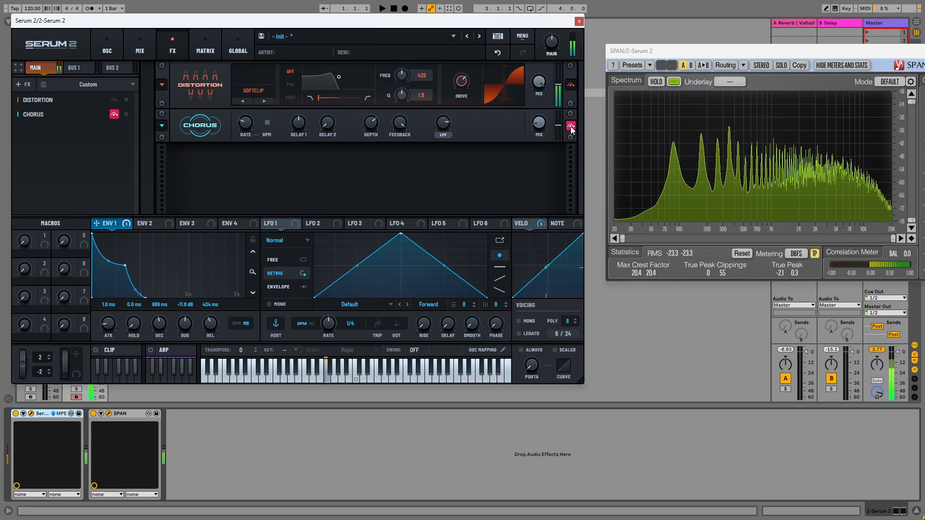
click(571, 127)
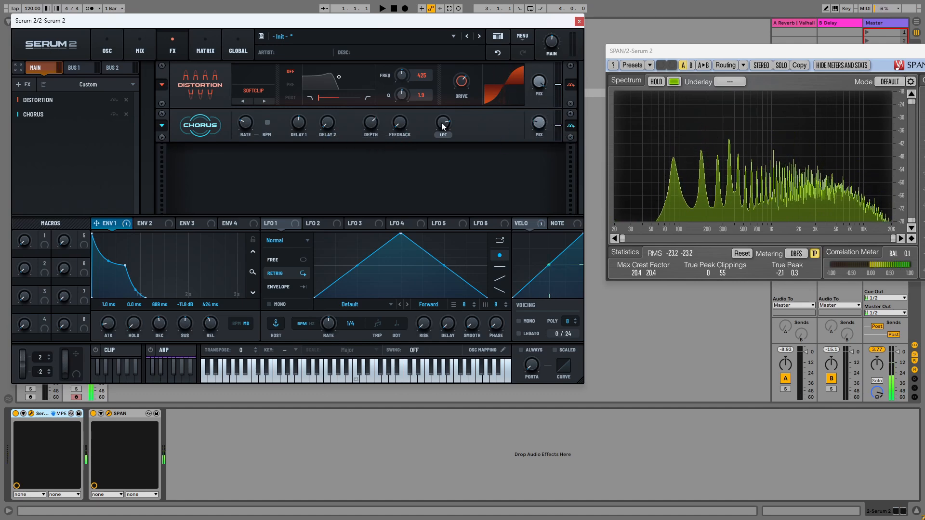
Step: Add a ping-pong delay at 1/8 and dotted 1/8, narrow its filter band, and assign Macro 1 to its mix
click(21, 85)
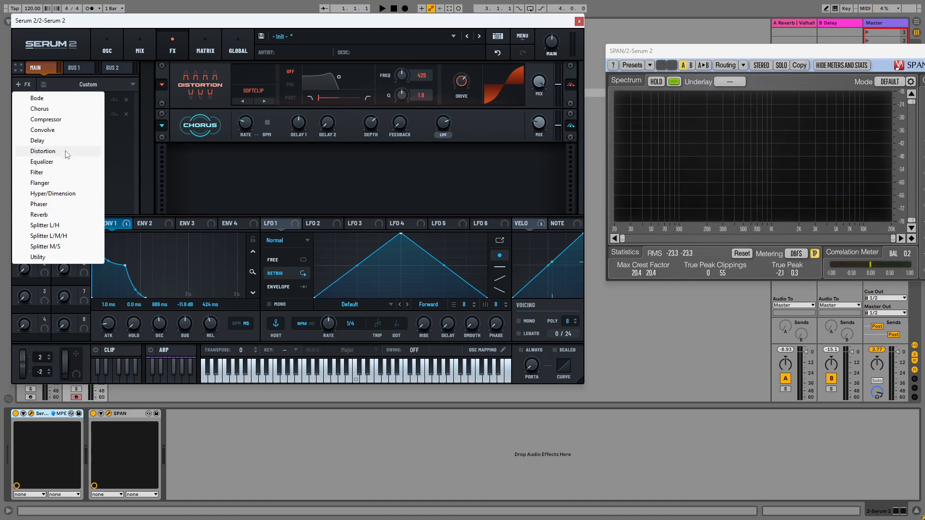
click(56, 142)
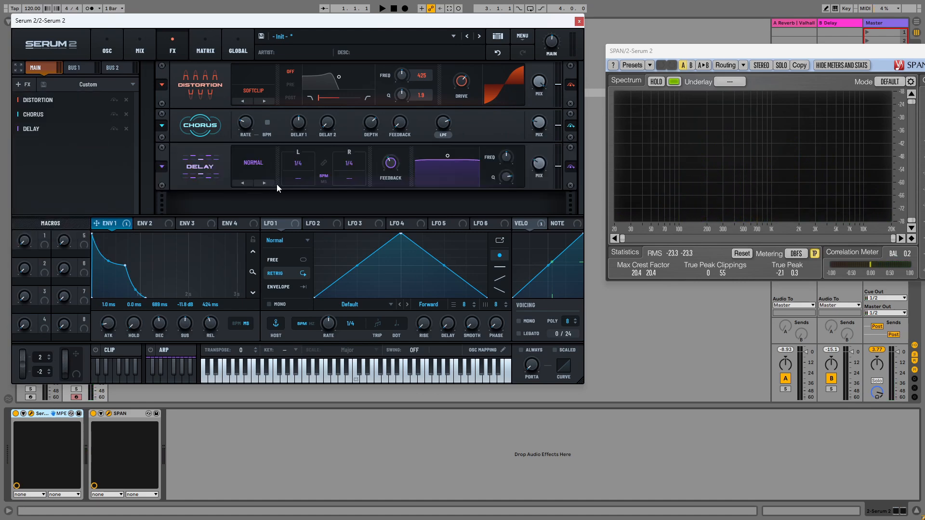
click(264, 162)
click(292, 196)
drag(451, 176, 473, 178)
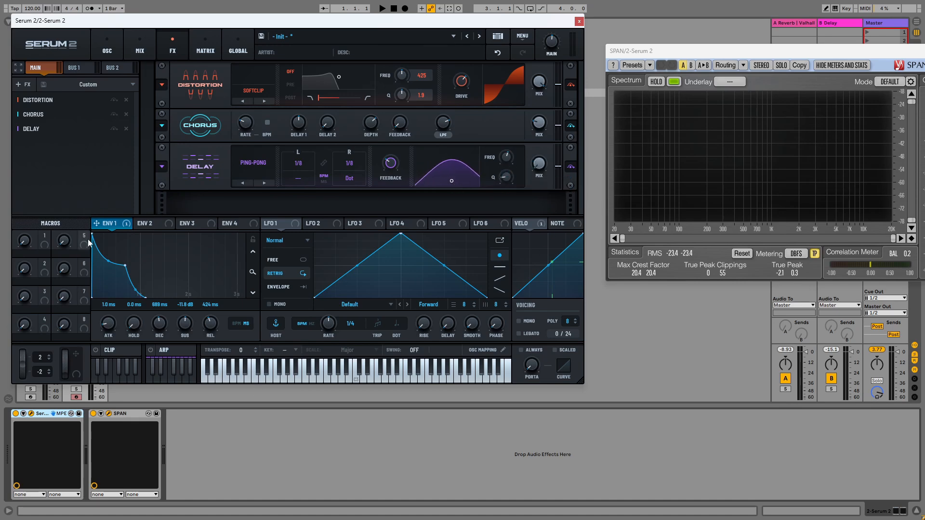
drag(45, 235, 529, 183)
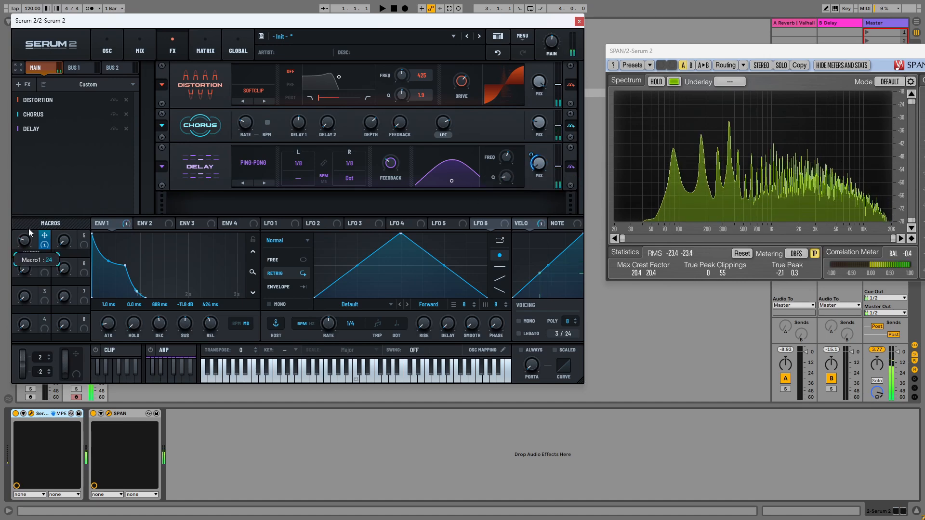
Step: Add a Hyper/Dimension effect and place it between the distortion and the chorus
click(24, 84)
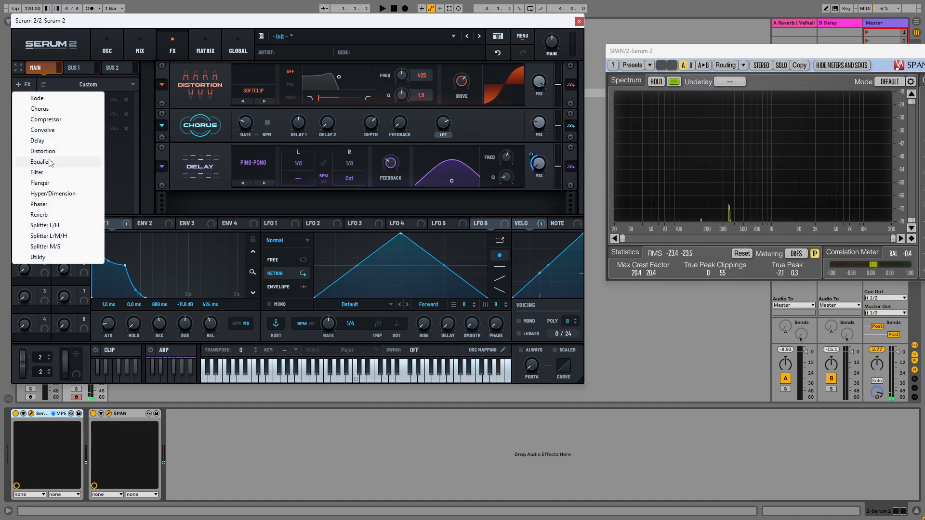
click(53, 194)
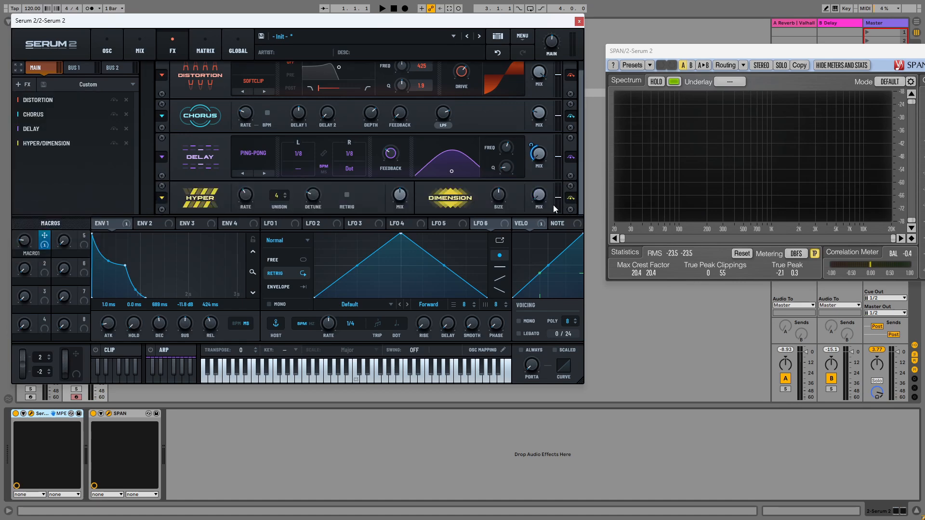
drag(55, 143, 51, 106)
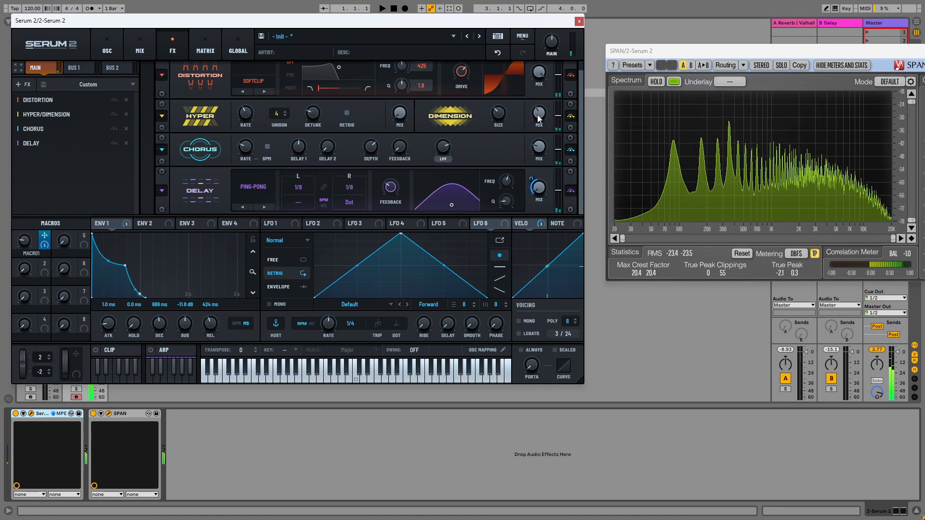
Step: Add a reverb at the end of the effects chain and set its type to Hall
click(19, 85)
click(31, 212)
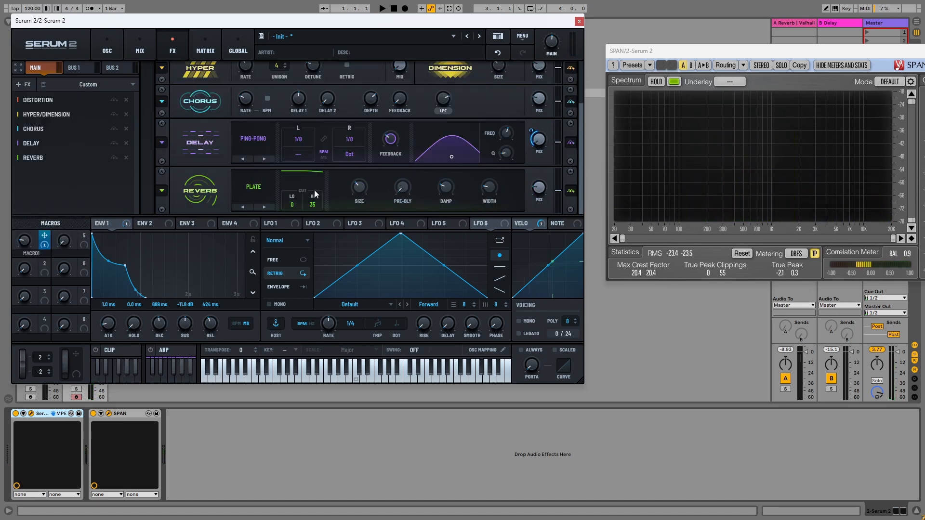
click(254, 187)
click(263, 218)
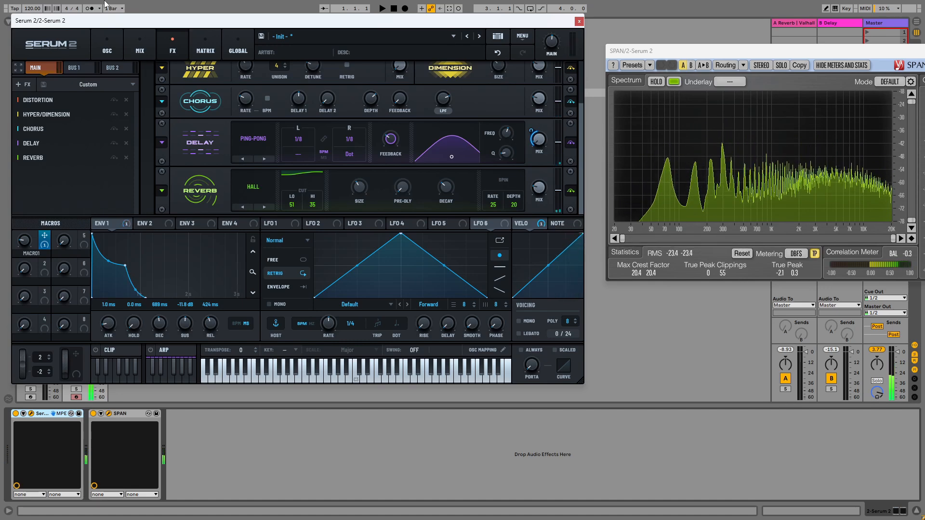
Step: Lower oscillator B's wavetable position to 197 and assign LFO 1 to its fine tuning
click(99, 39)
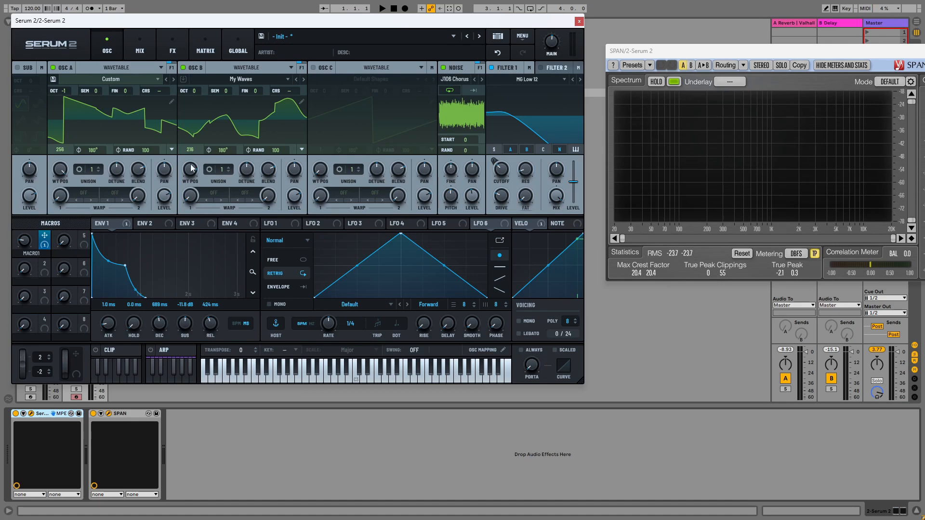
mouse_move(192, 168)
mouse_down()
mouse_move(192, 195)
mouse_move(197, 178)
mouse_up()
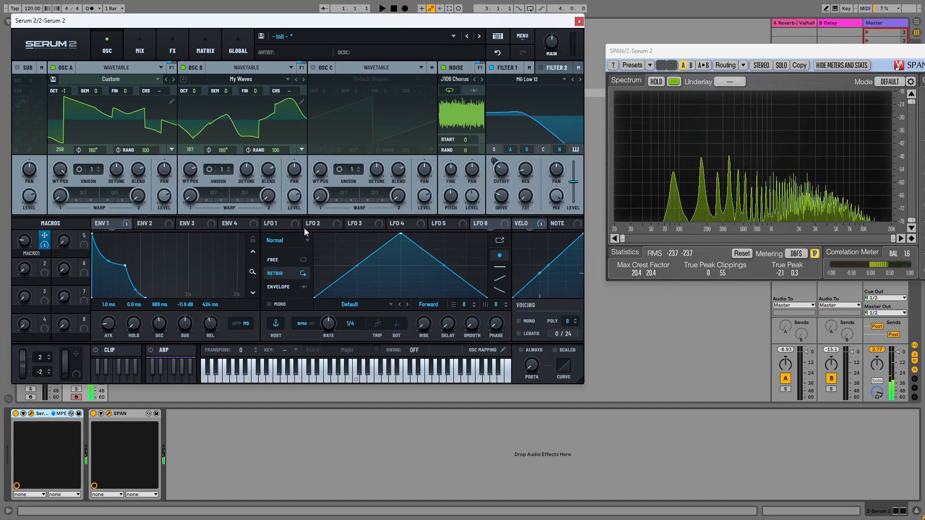
drag(304, 227, 258, 90)
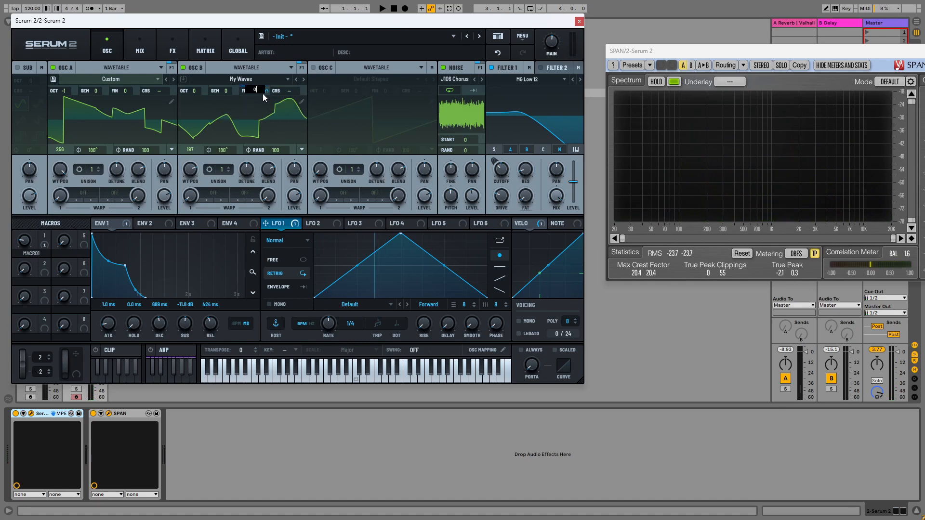
drag(259, 94, 265, 144)
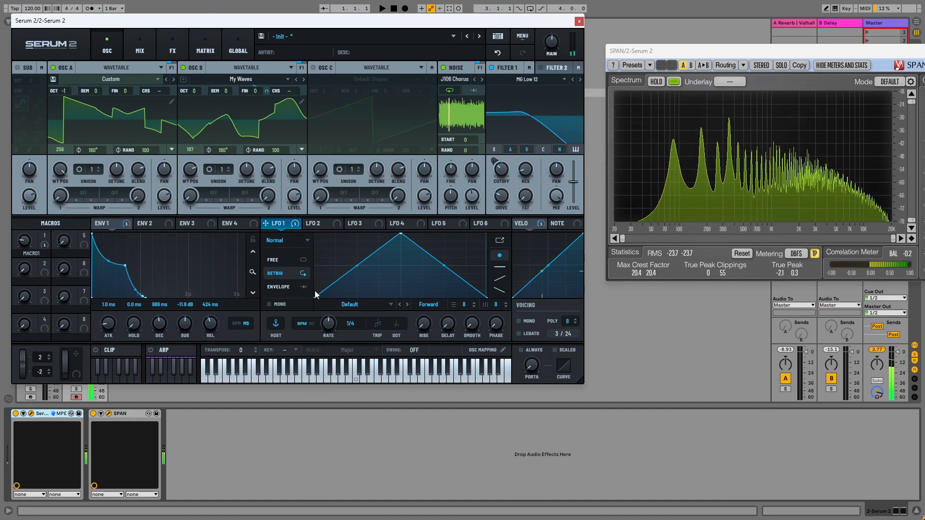
Step: Set LFO 1 to a 1/32 rate in retrigger mode, adjust its detune depth on oscillator B, and assign it to oscillator A's fine tuning
drag(328, 323, 330, 344)
click(291, 287)
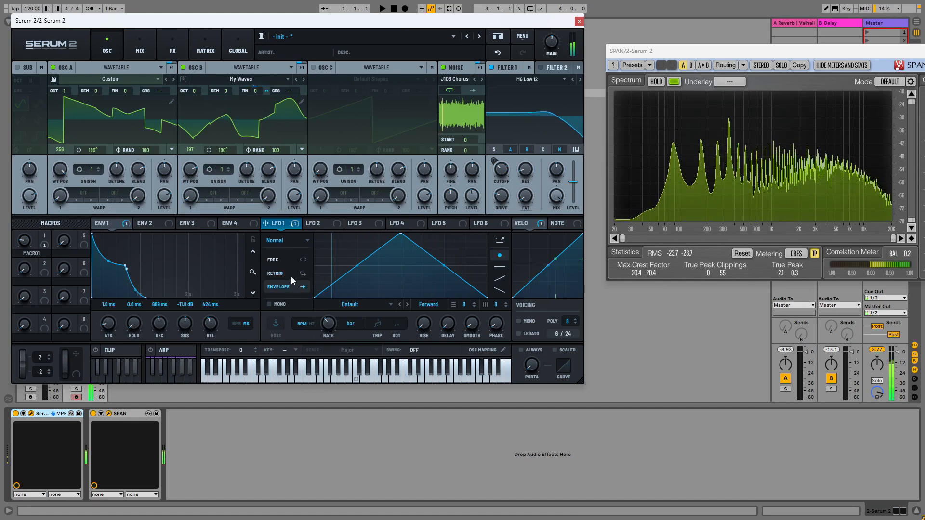
click(290, 274)
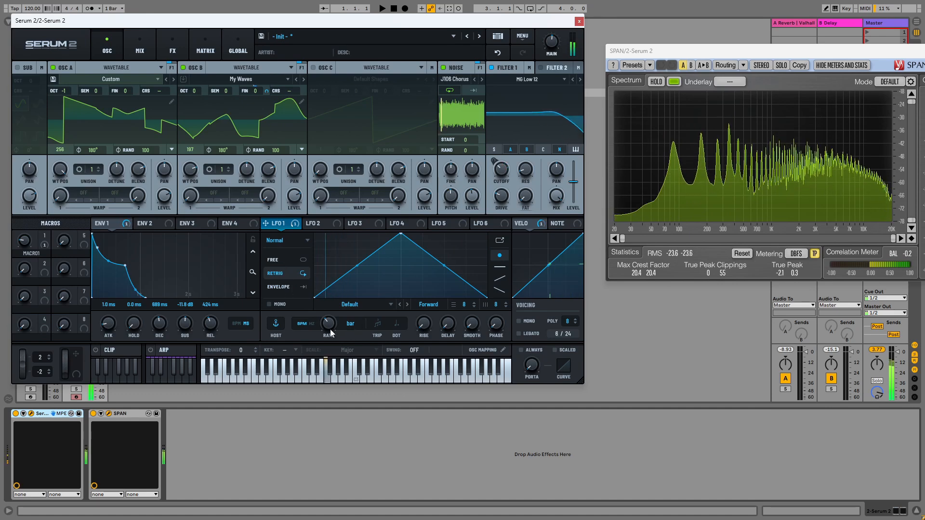
drag(330, 328, 337, 307)
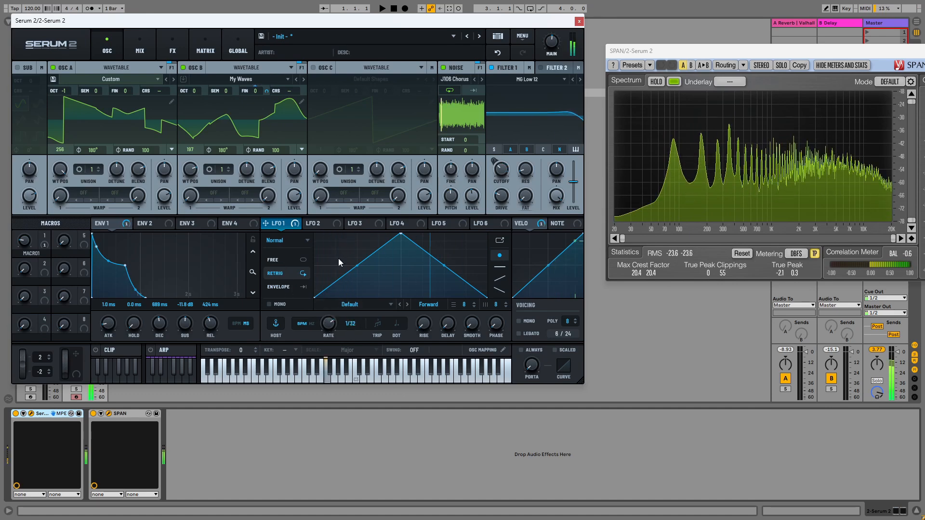
drag(274, 93, 271, 88)
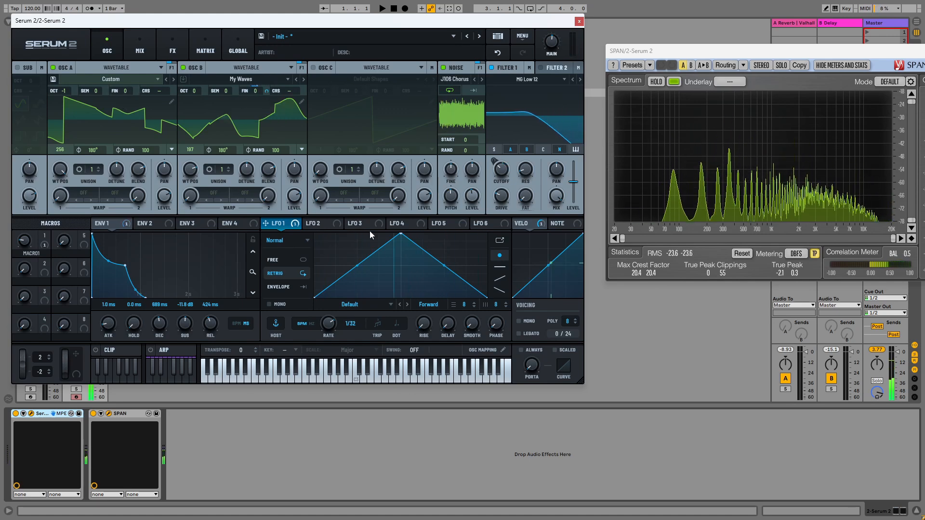
drag(294, 224, 146, 152)
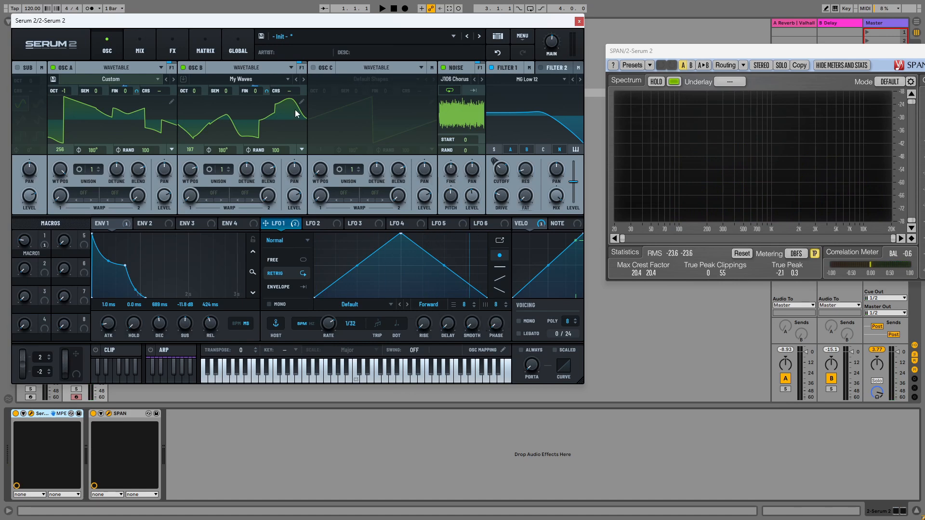
Step: Modulate the wavetable positions of oscillators B and A with LFO 2, using 25% on A, and set LFO 2 to Free mode
click(333, 224)
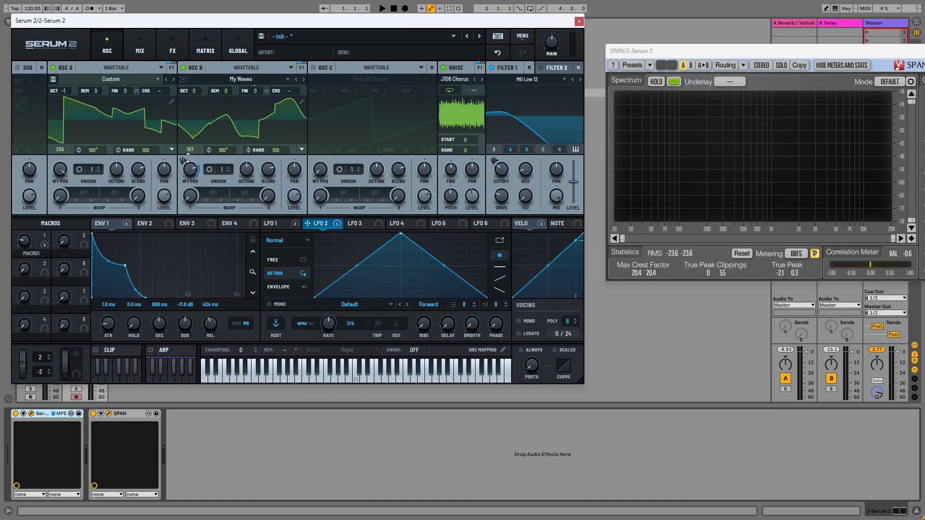
drag(187, 161, 179, 179)
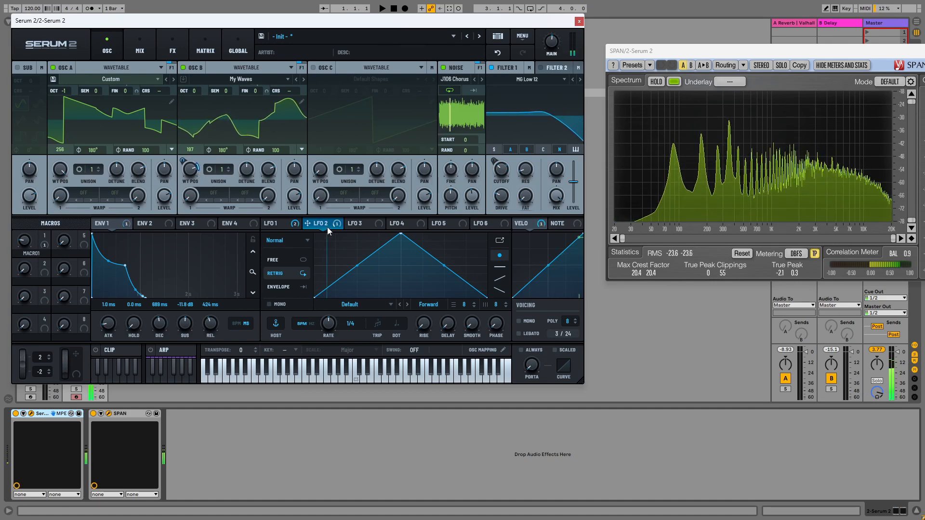
drag(320, 223, 54, 206)
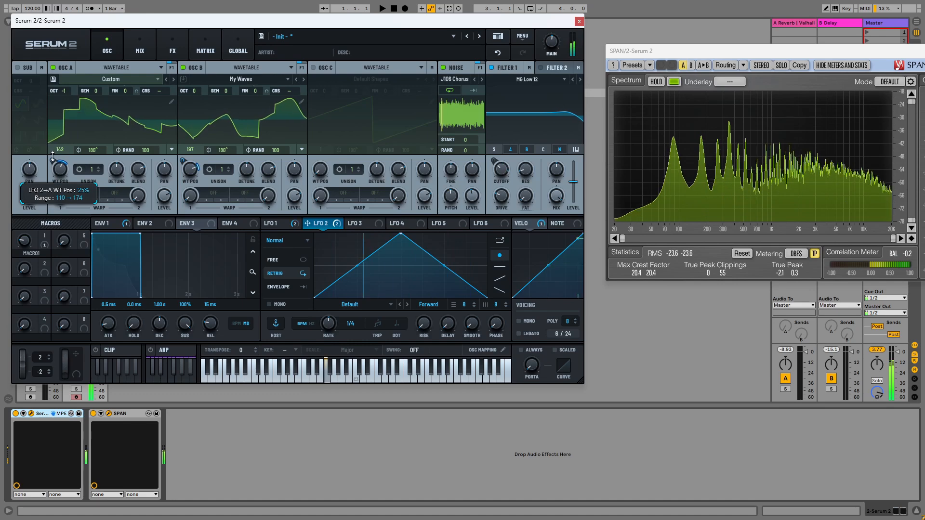
click(288, 261)
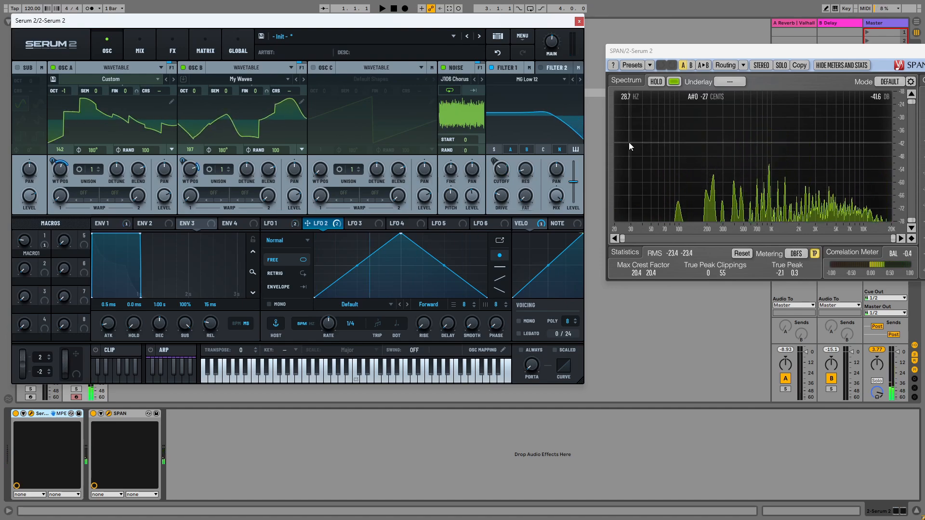
Step: Move the synth window toward the middle of the workspace and lower filter 1's cutoff
drag(504, 22, 646, 32)
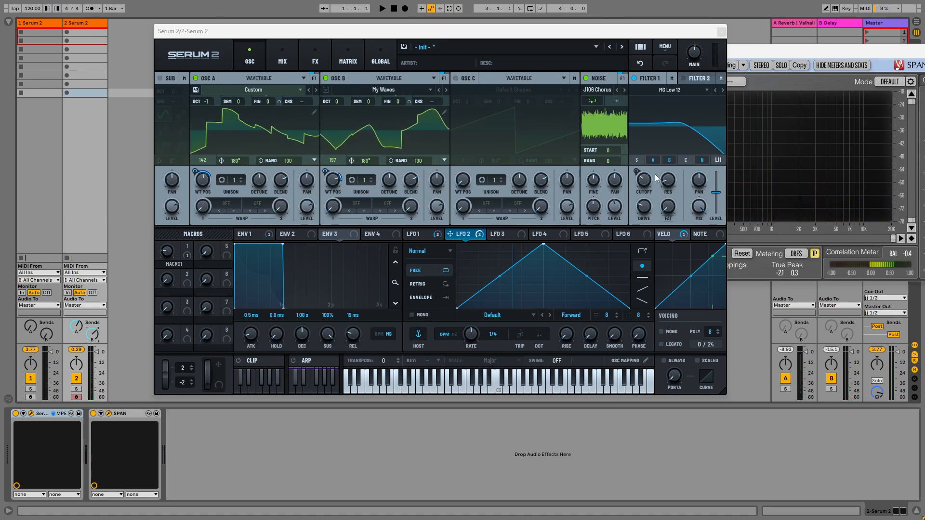
drag(646, 182, 643, 212)
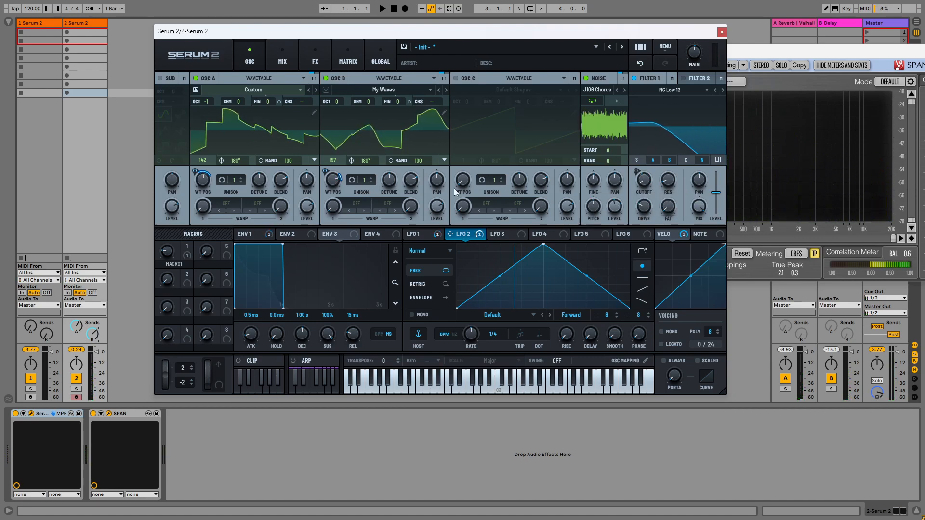
Step: Start saving oscillator A's wavetable from the wavetable editor, and create and open a folder named New folder inside Tables
click(314, 113)
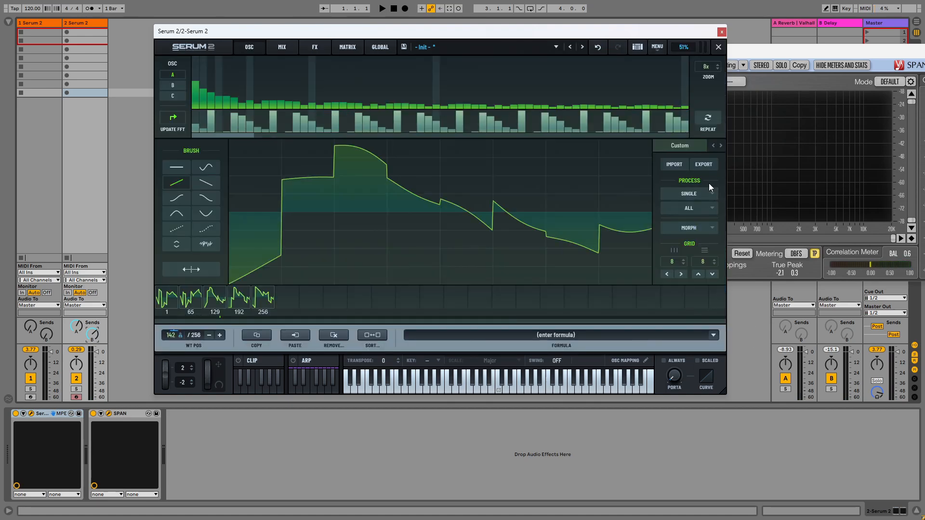
click(674, 147)
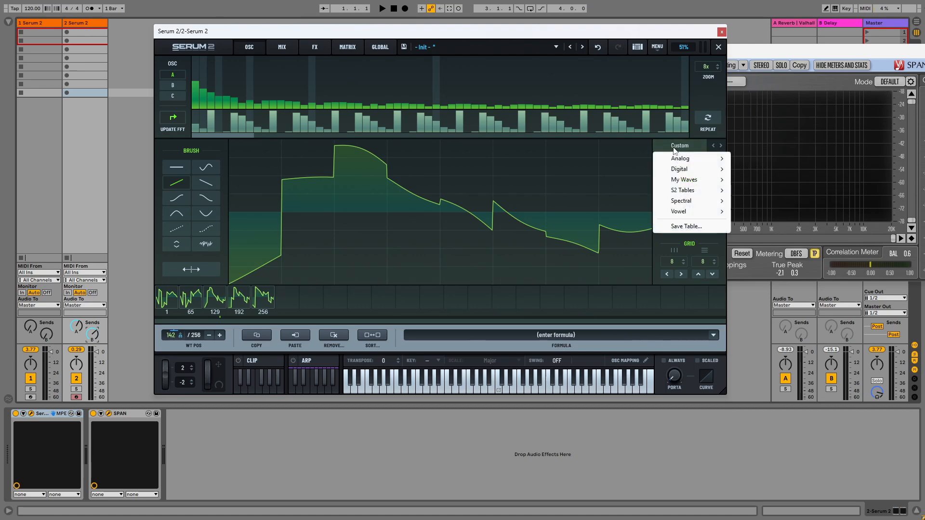
click(702, 229)
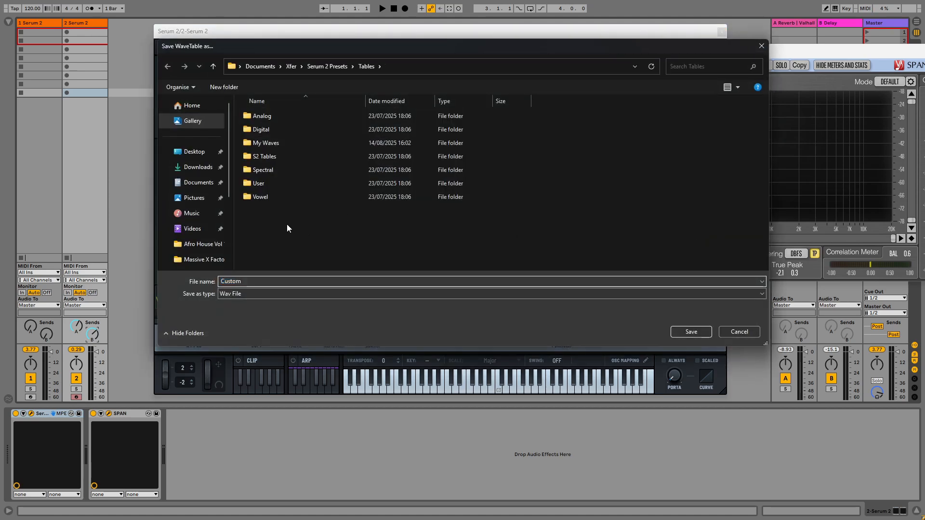
right_click(288, 228)
mouse_move(330, 329)
click(405, 328)
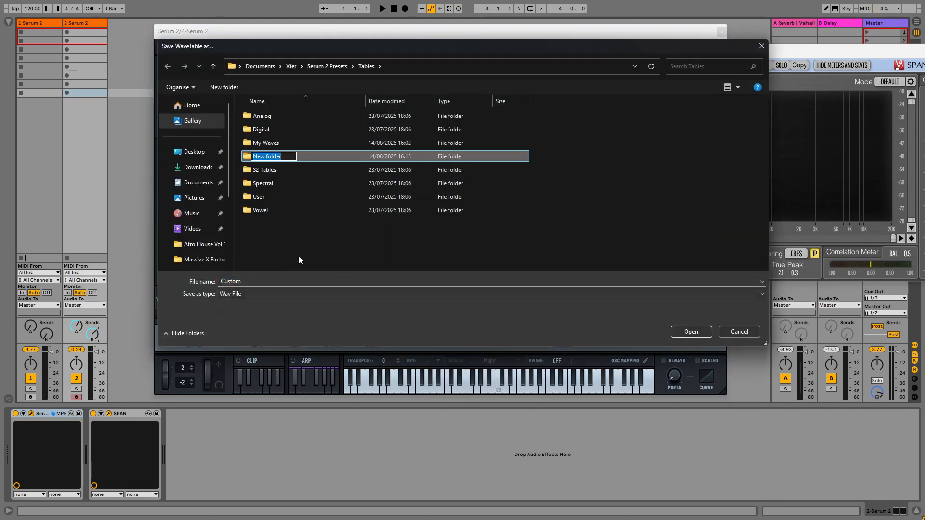
click(354, 230)
double_click(277, 157)
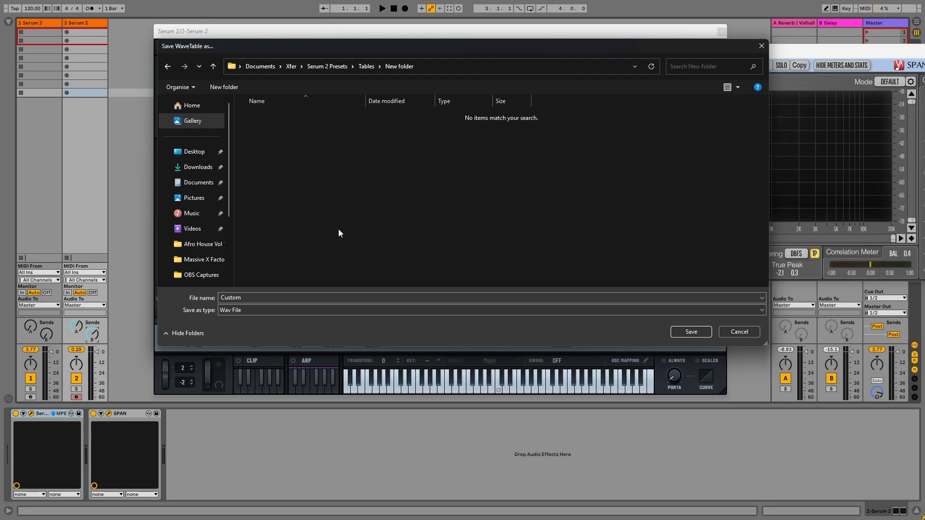
Step: Save the wavetable as sgfdhgfsdh and close the wavetable editor
double_click(282, 298)
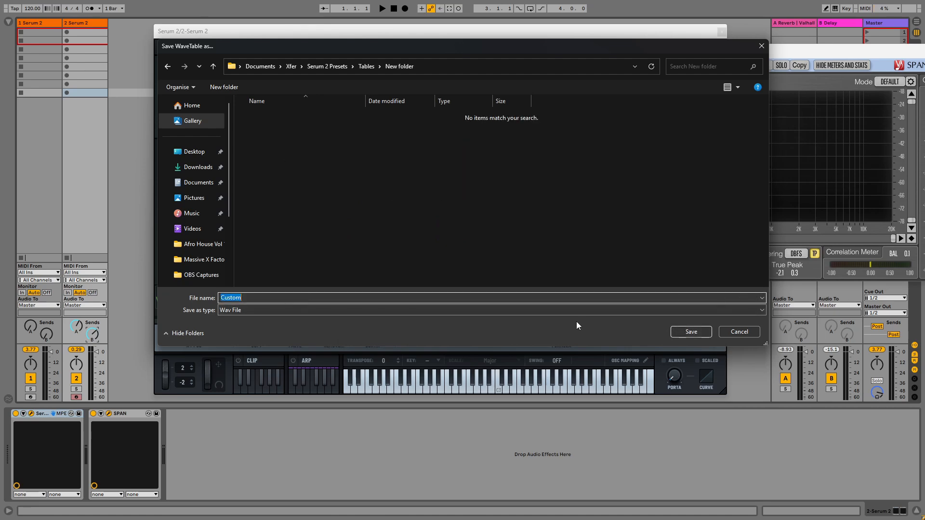
click(684, 328)
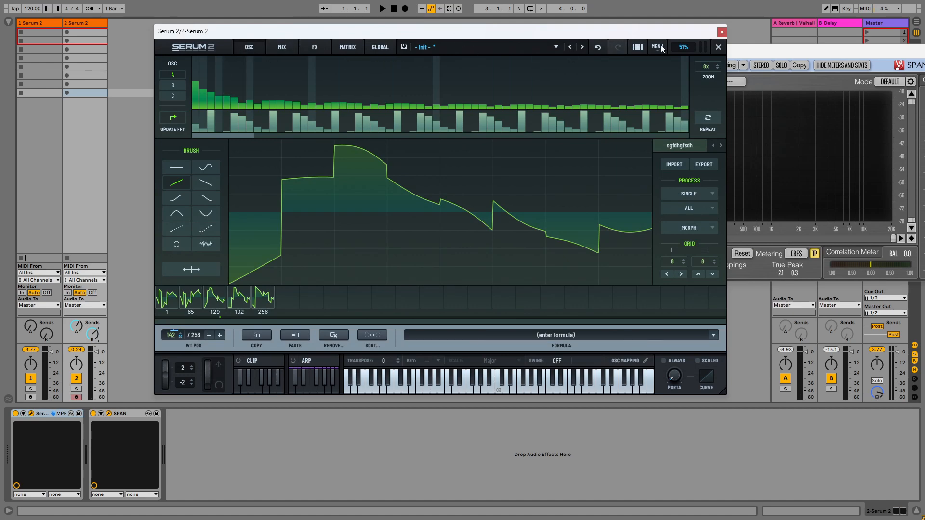
click(719, 47)
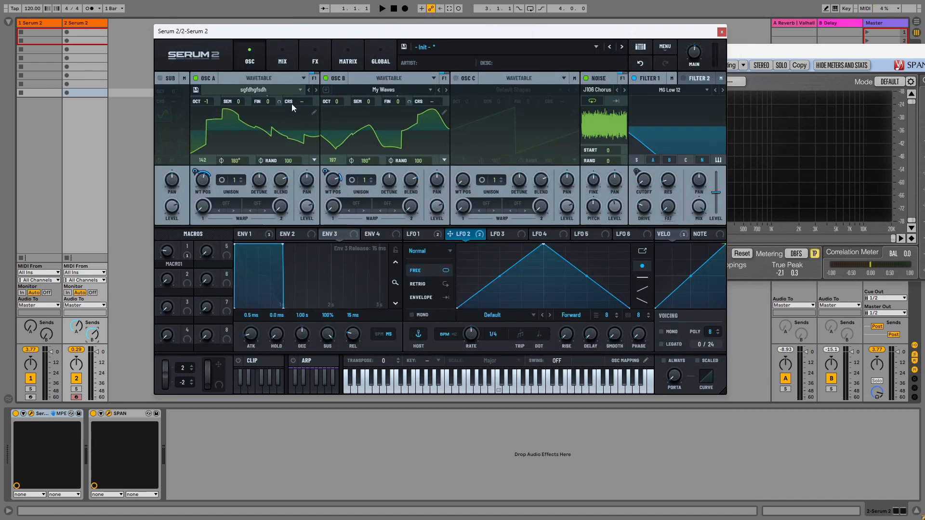
Step: Load the saved sgfdhgfsdh wavetable from New folder into oscillator B
click(381, 90)
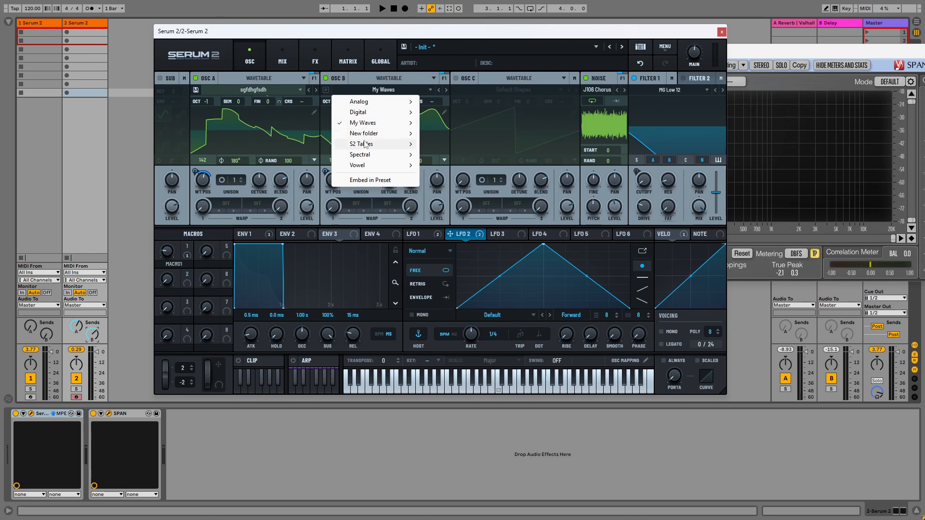
mouse_move(368, 136)
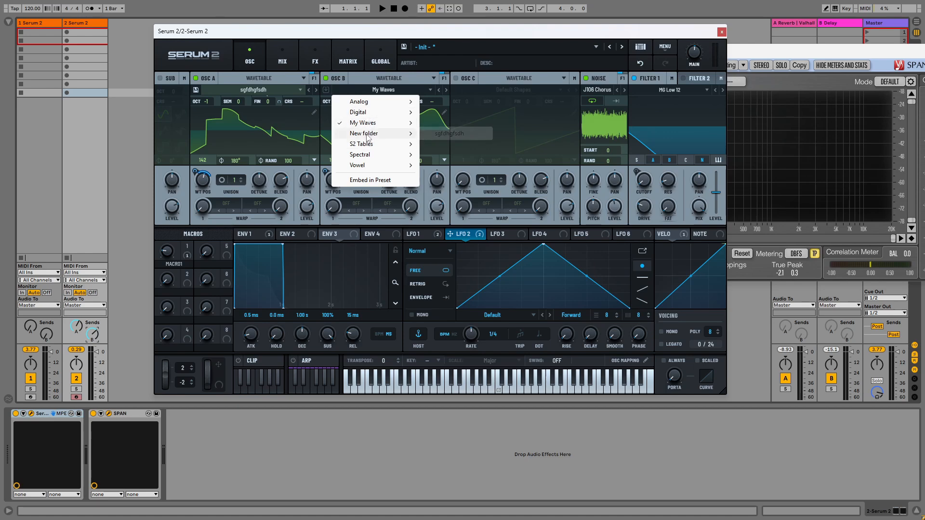
click(435, 138)
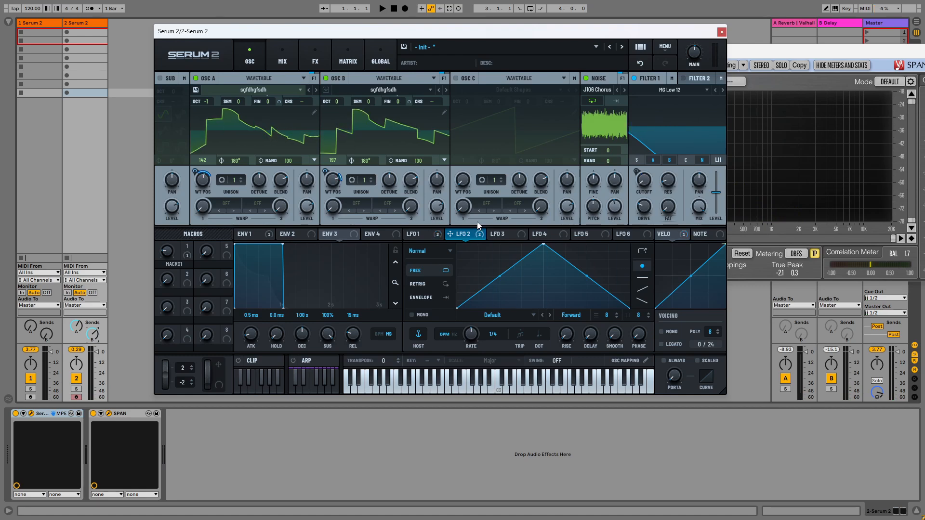
Step: Clear all harmonics at frame 197 of oscillator B's wavetable and raise the first harmonic bin
click(444, 113)
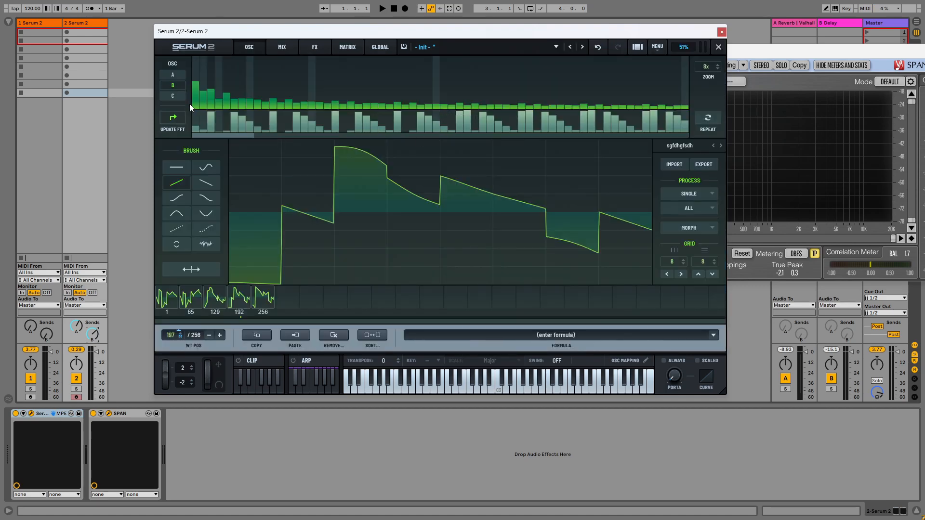
right_click(315, 85)
click(337, 102)
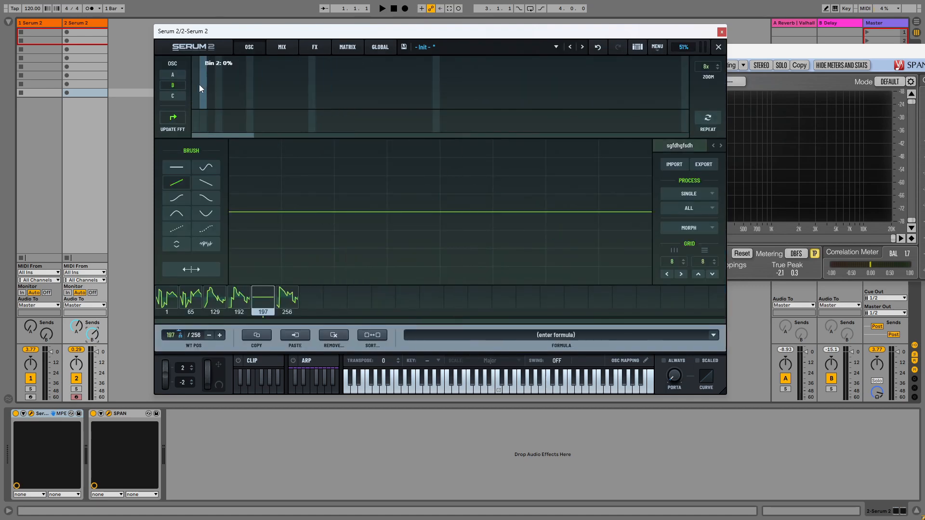
click(197, 86)
mouse_move(198, 89)
mouse_down()
mouse_move(200, 99)
mouse_move(196, 74)
mouse_up()
Step: Draw rising S-curve segments over frame 197's waveform in several grid cells, and close the synth window
click(179, 200)
drag(261, 220, 355, 181)
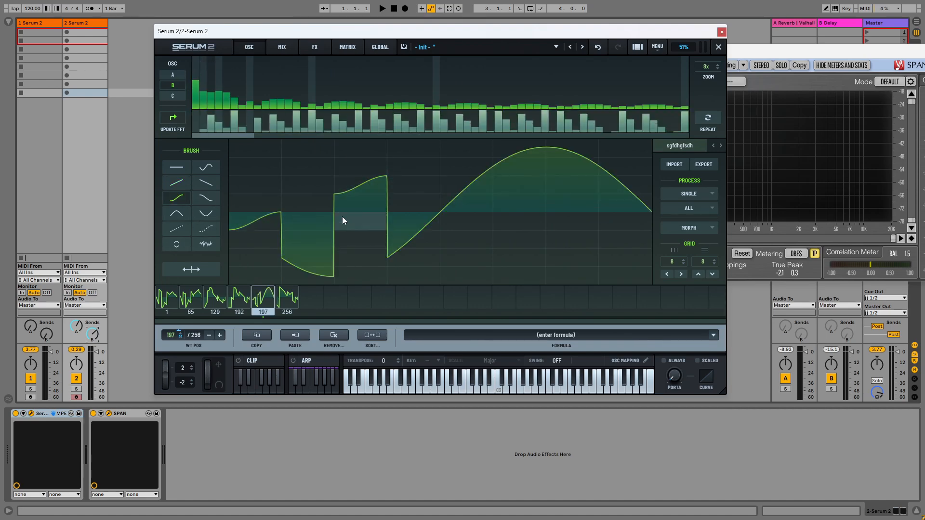
click(583, 210)
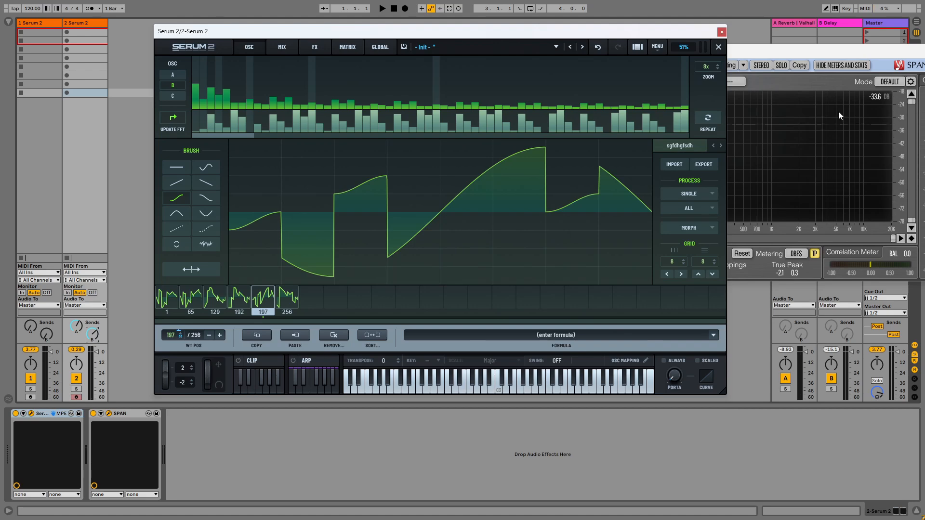
click(721, 32)
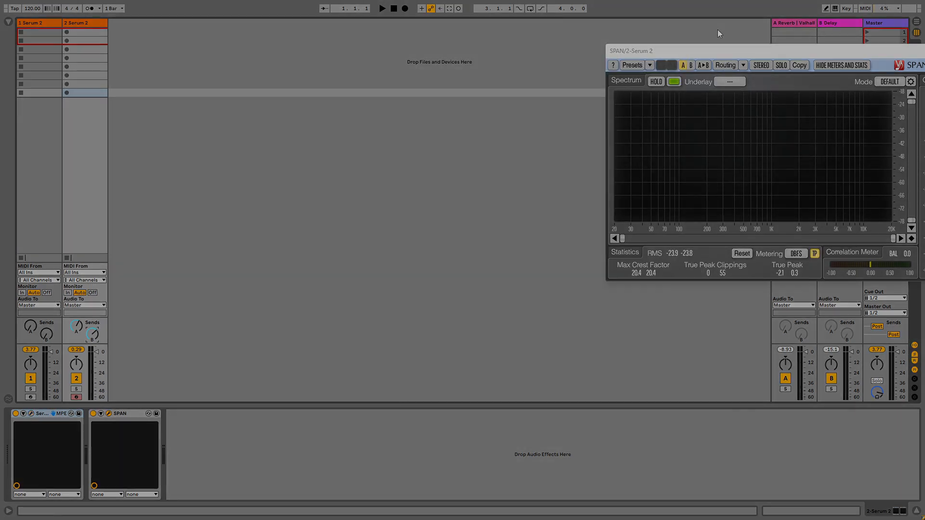